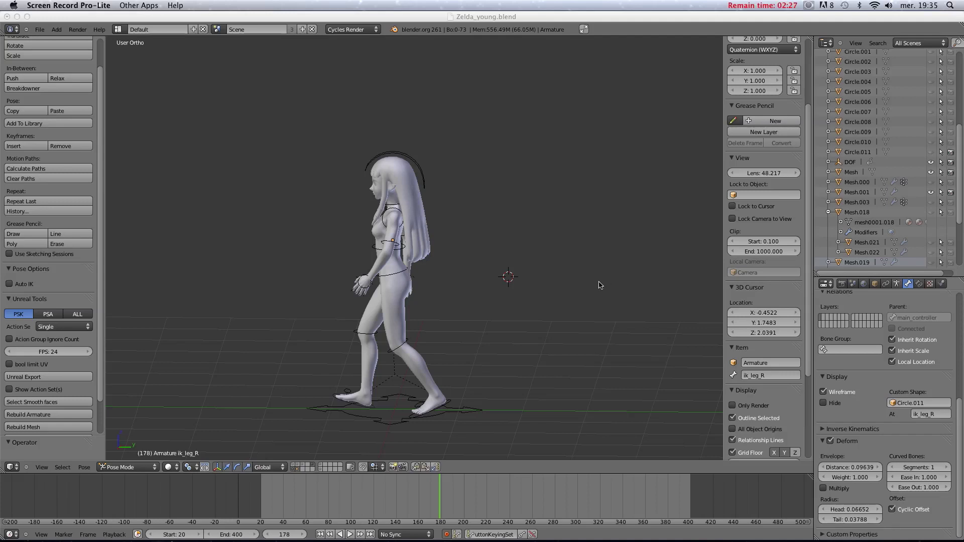
- Examine the posed character model from the side and front at several distances
left_click(479, 300)
scroll(465, 288, "down", 3)
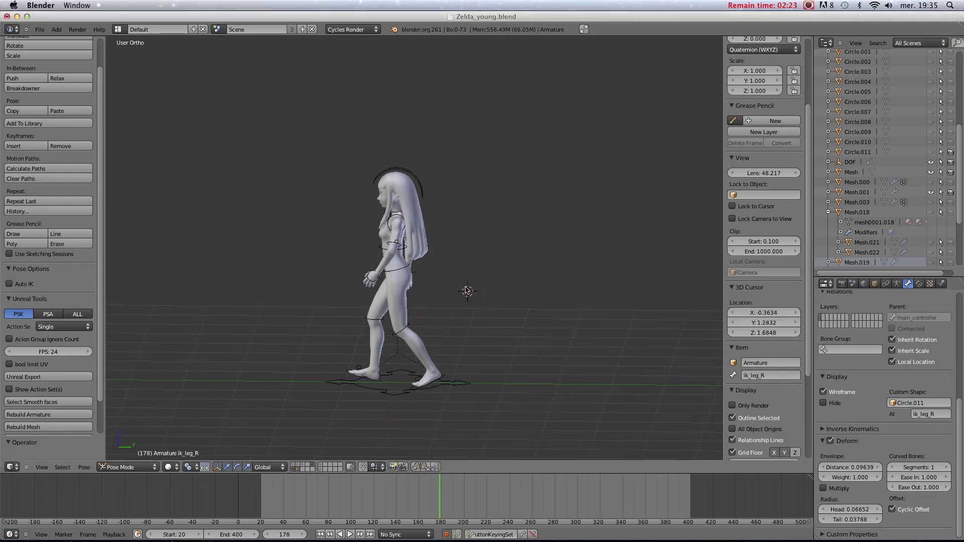
mouse_move(465, 288)
middle_mouse_down()
mouse_move(474, 265)
mouse_move(478, 281)
middle_mouse_up()
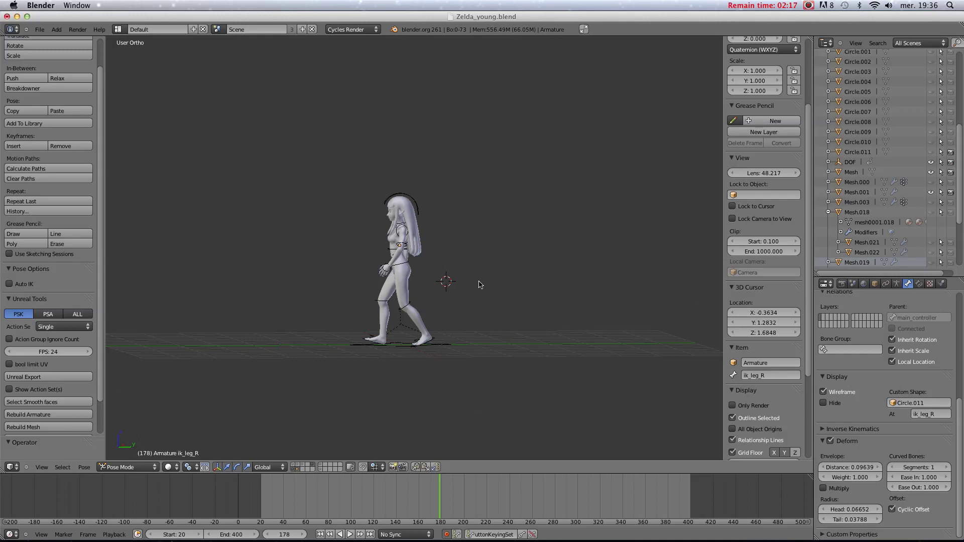
middle_click_drag(477, 282, 508, 286, "shift")
scroll(492, 276, "up", 4)
scroll(500, 280, "down", 3)
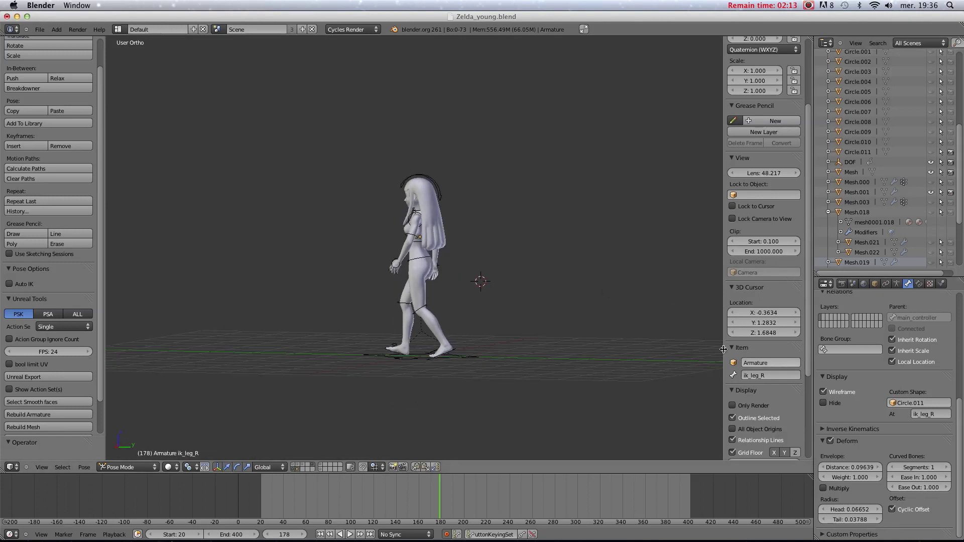
middle_click_drag(555, 312, 620, 314)
scroll(566, 335, "up", 1)
scroll(555, 338, "up", 3)
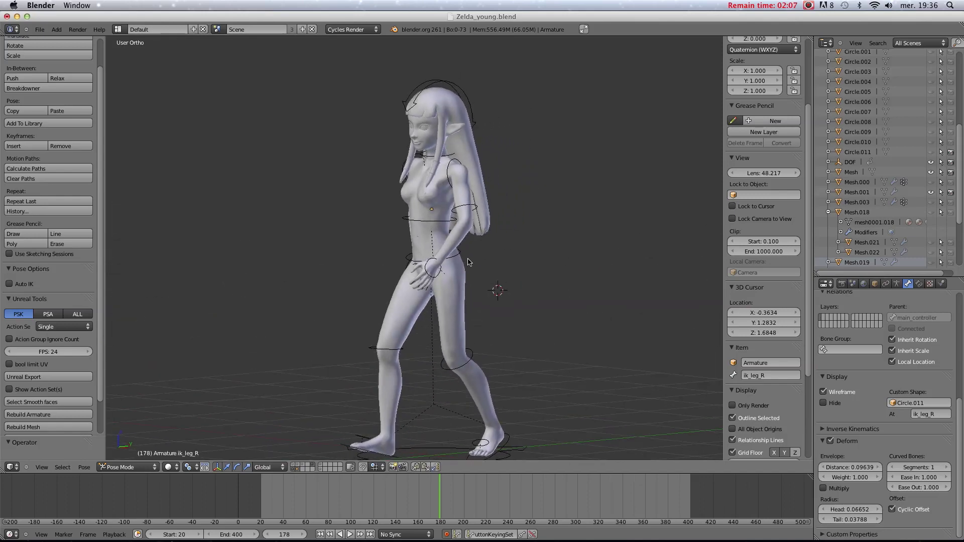
- Rotate the character's pelvis control bone slightly
right_click(455, 258)
middle_click_drag(455, 258, 510, 266)
key("r")
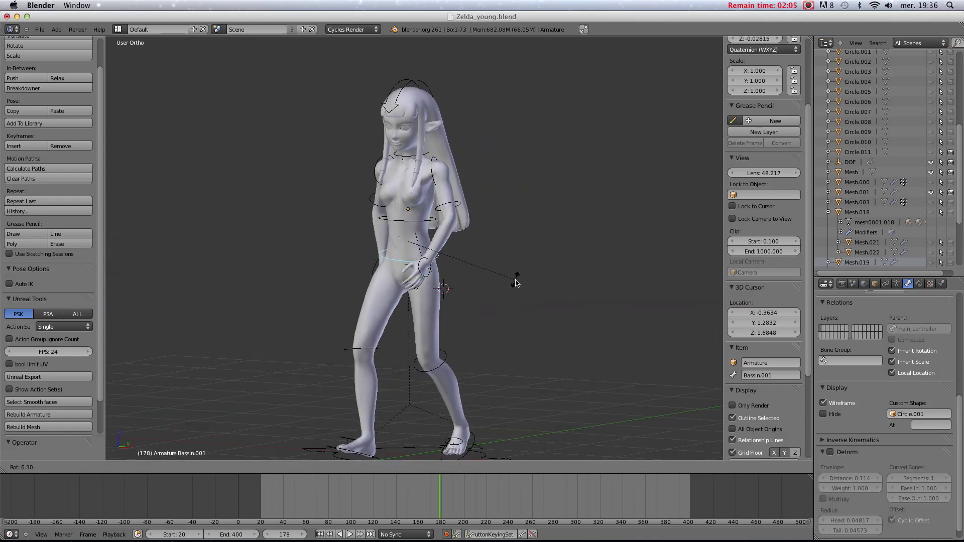
left_click(522, 275)
- Scale down one finger bone of the left hand and try scaling the neighbouring finger bone
scroll(472, 301, "up", 4)
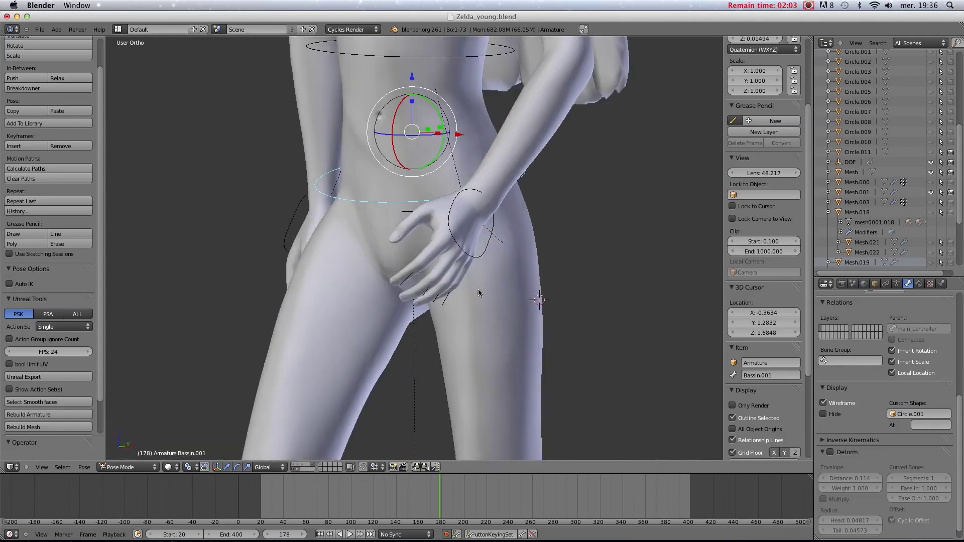
scroll(475, 292, "up", 3)
right_click(418, 301)
key("s")
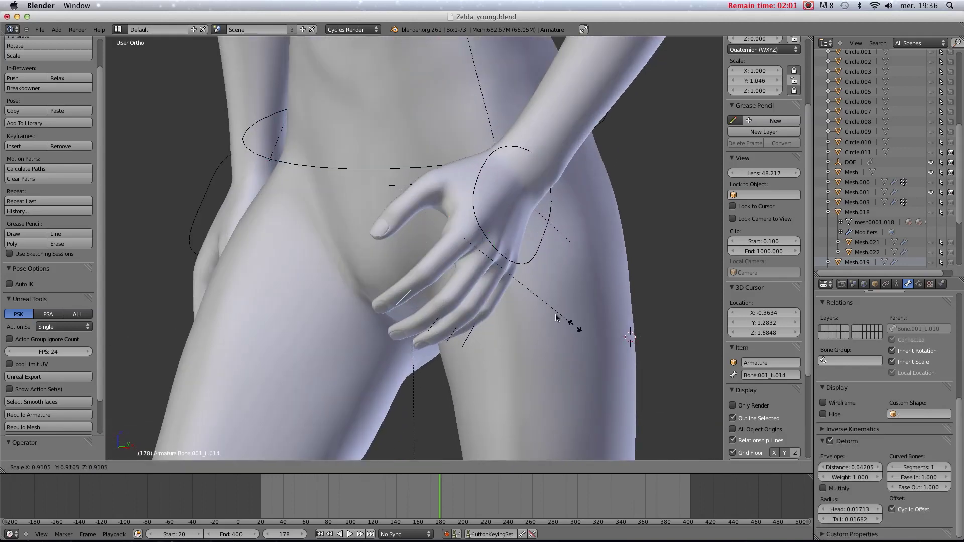
left_click(538, 304)
right_click(438, 327)
key("s")
right_click(510, 316)
- Check the character mesh in wireframe display, return to solid shading and deselect all bones
key("z")
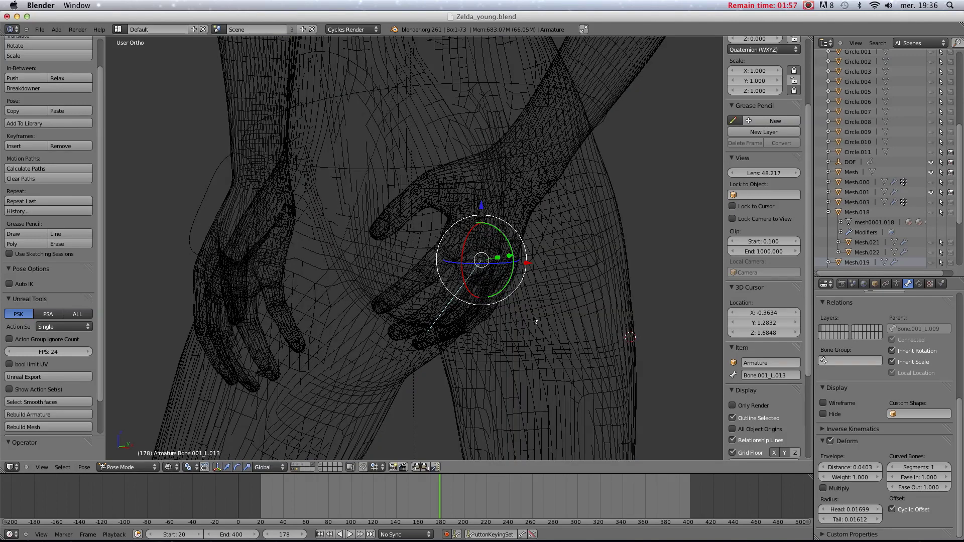
key("z")
key("a")
- Try moving the left leg's IK control at the rear foot, and deselect all bones
scroll(573, 326, "down", 4)
scroll(574, 330, "down", 3)
mouse_move(553, 337)
middle_mouse_down()
mouse_move(560, 327)
mouse_move(517, 326)
mouse_move(523, 285)
mouse_move(550, 302)
mouse_move(563, 339)
middle_mouse_up()
scroll(510, 325, "up", 3)
right_click(553, 315)
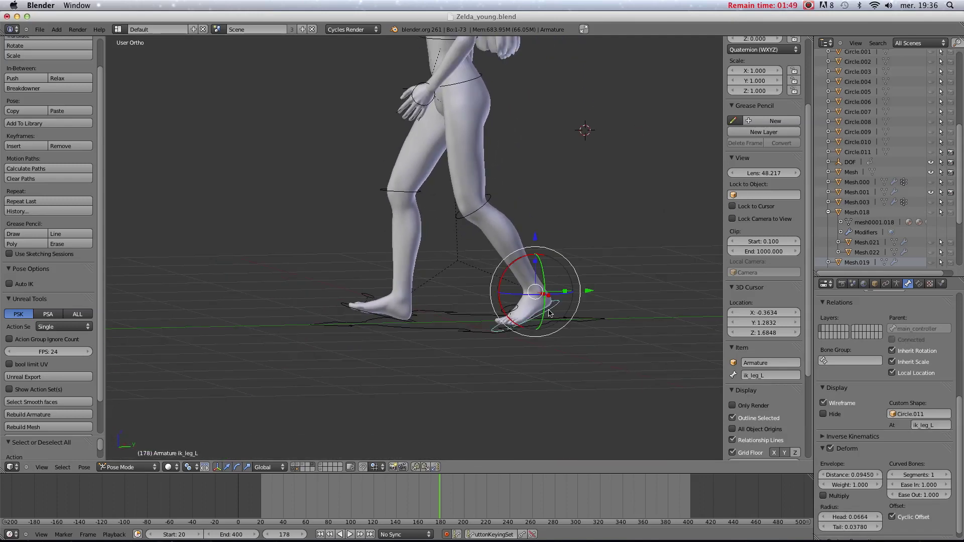
key("g")
left_click(581, 287)
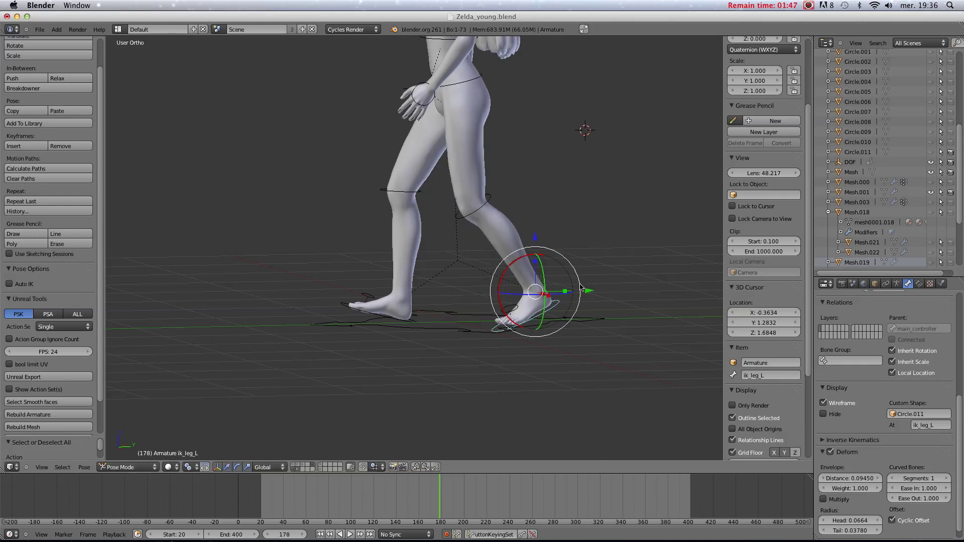
key("a")
scroll(580, 287, "down", 3)
middle_click_drag(576, 258, 536, 379, "shift")
scroll(523, 334, "down", 4)
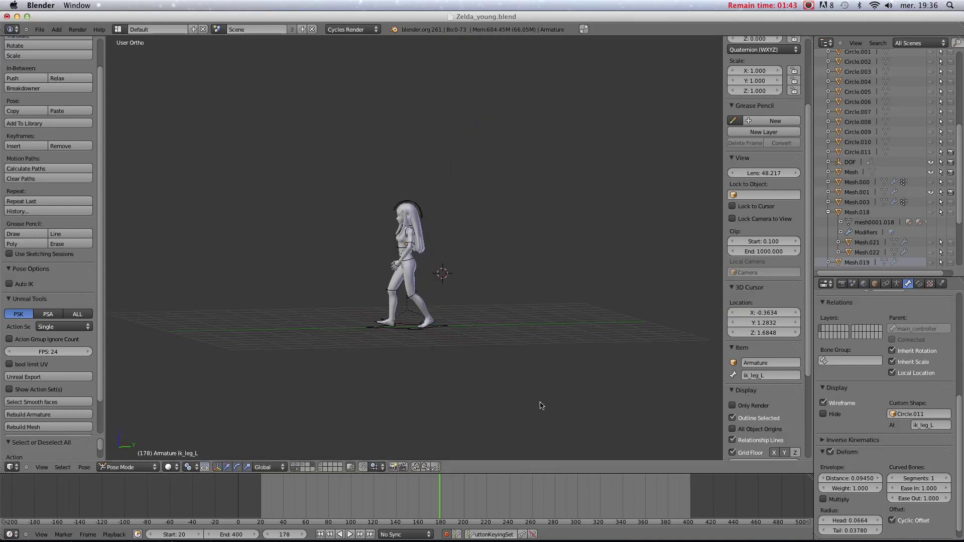
scroll(510, 373, "up", 2)
- Switch to Chrome and bring up the Blender Cookie homepage
mouse_move(393, 517)
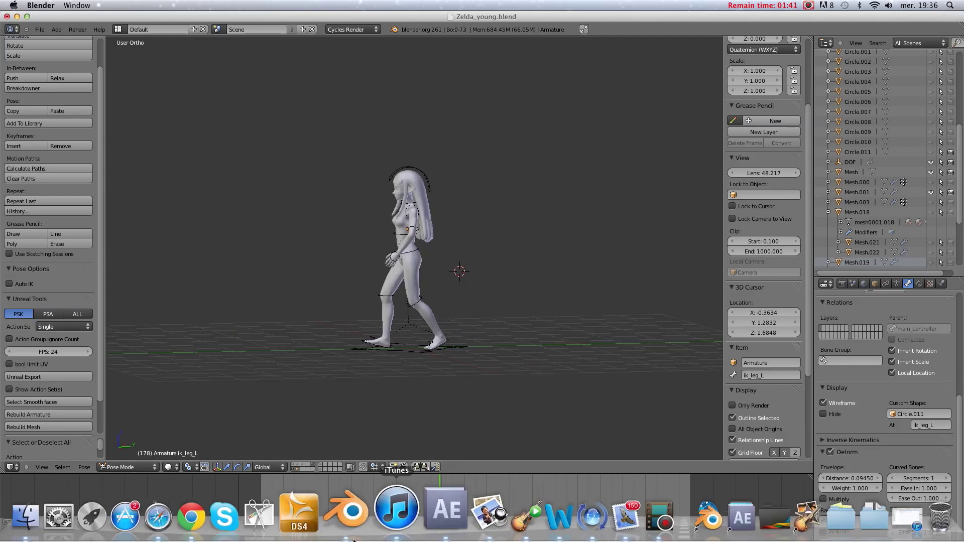
left_click(225, 517)
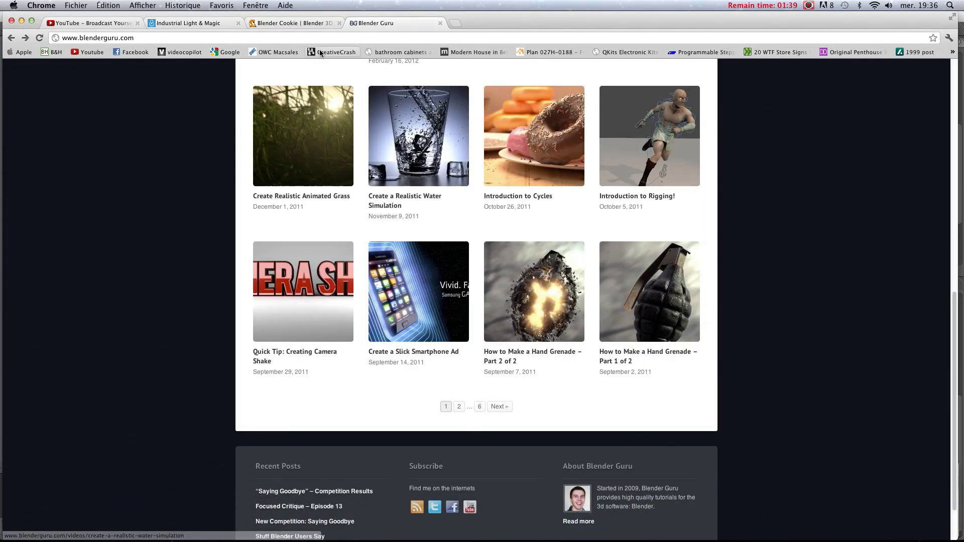
left_click(305, 25)
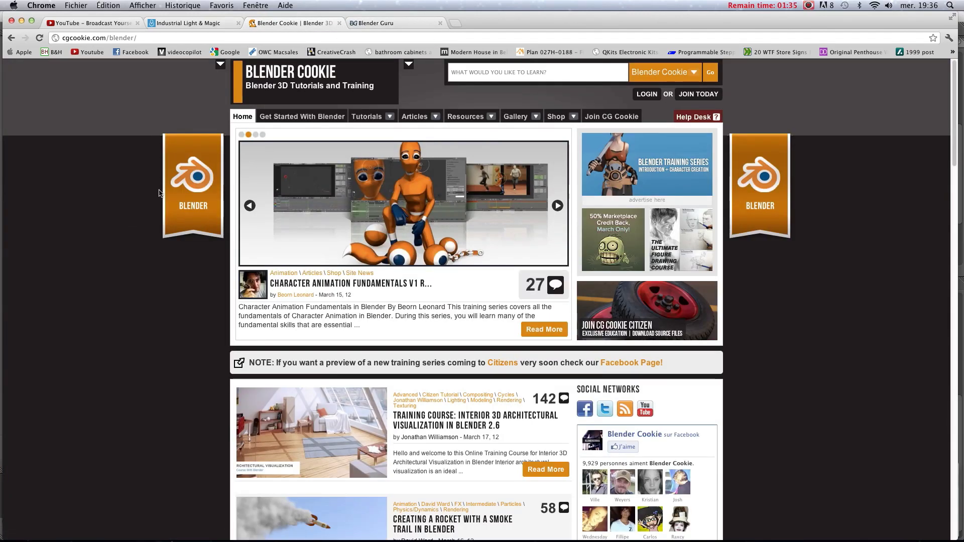
- Open Blender Cookie's Beginner difficulty tutorials and look through the list
mouse_move(369, 118)
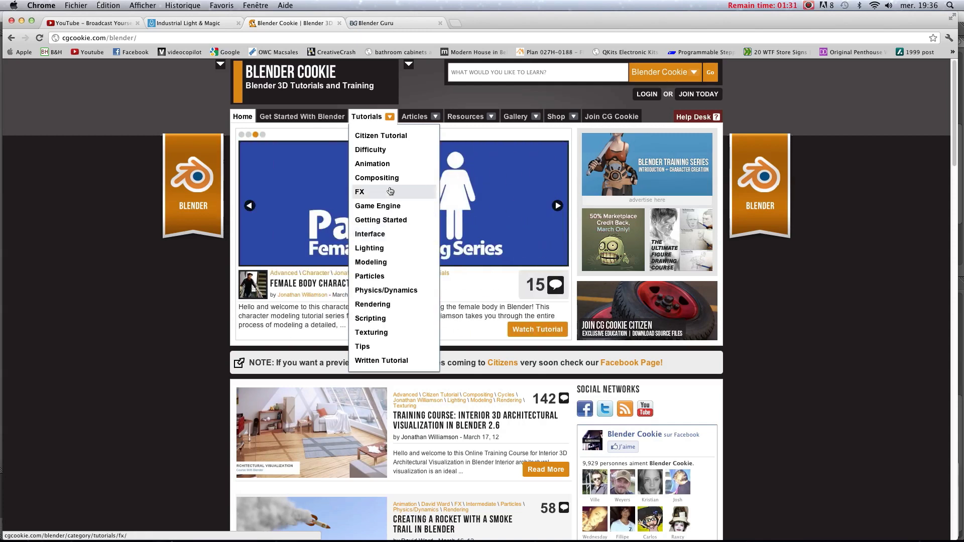
mouse_move(381, 150)
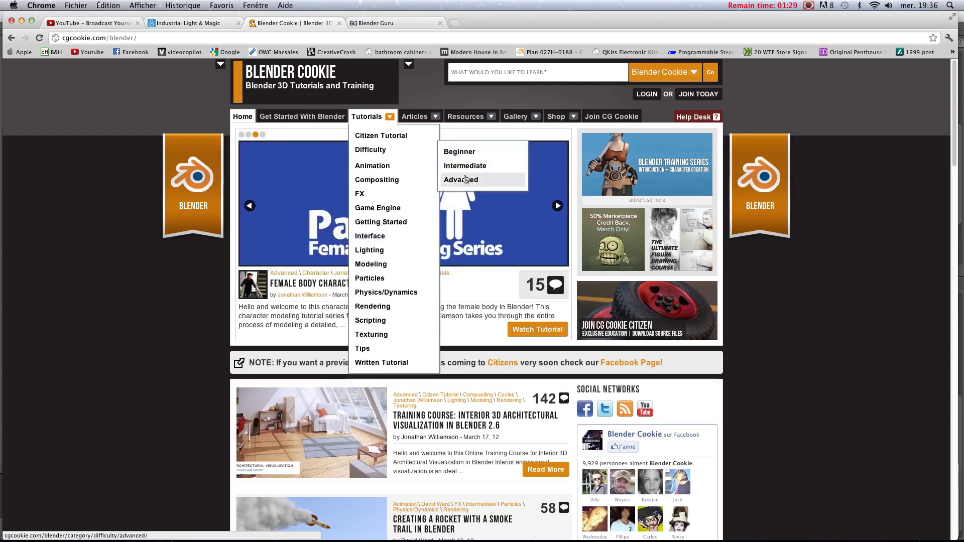
left_click(469, 152)
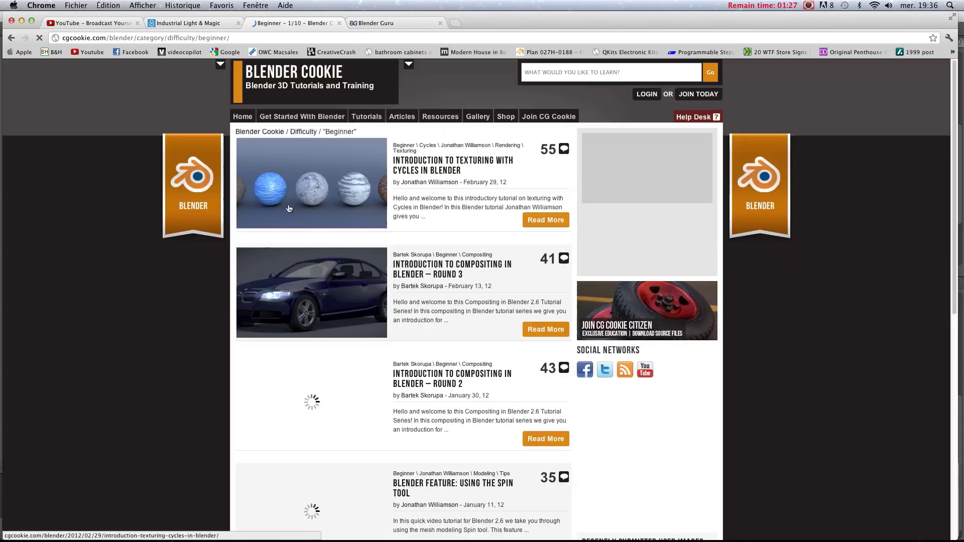
scroll(179, 216, "down", 7)
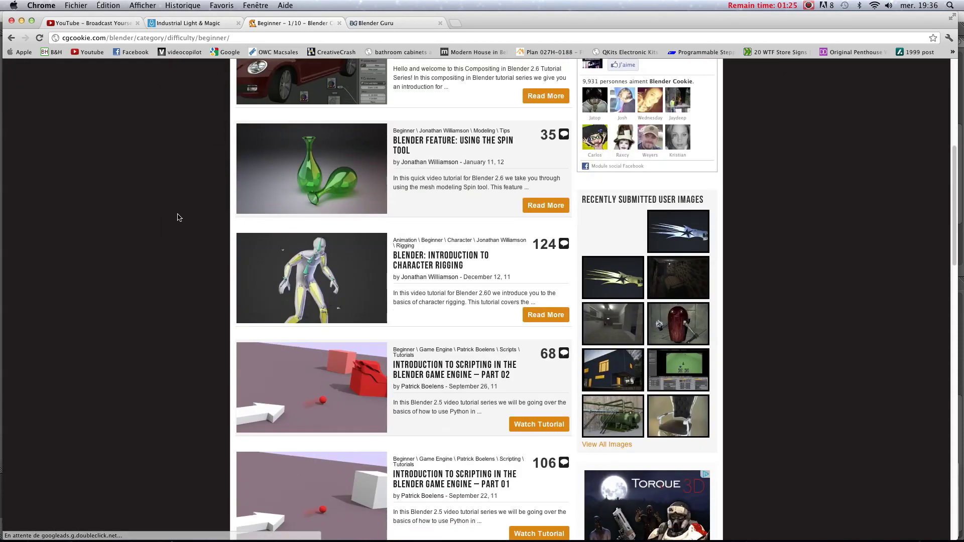
scroll(179, 217, "down", 2)
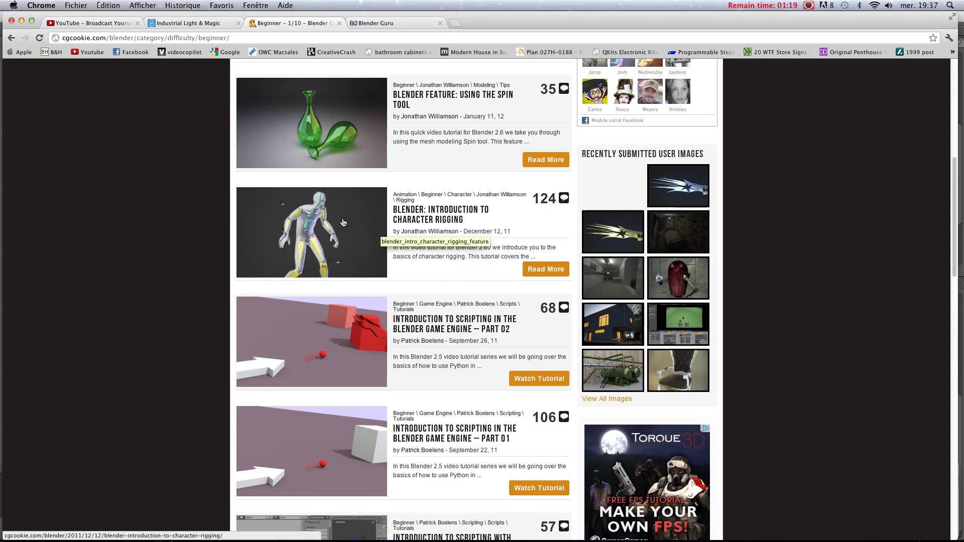
scroll(189, 236, "down", 10)
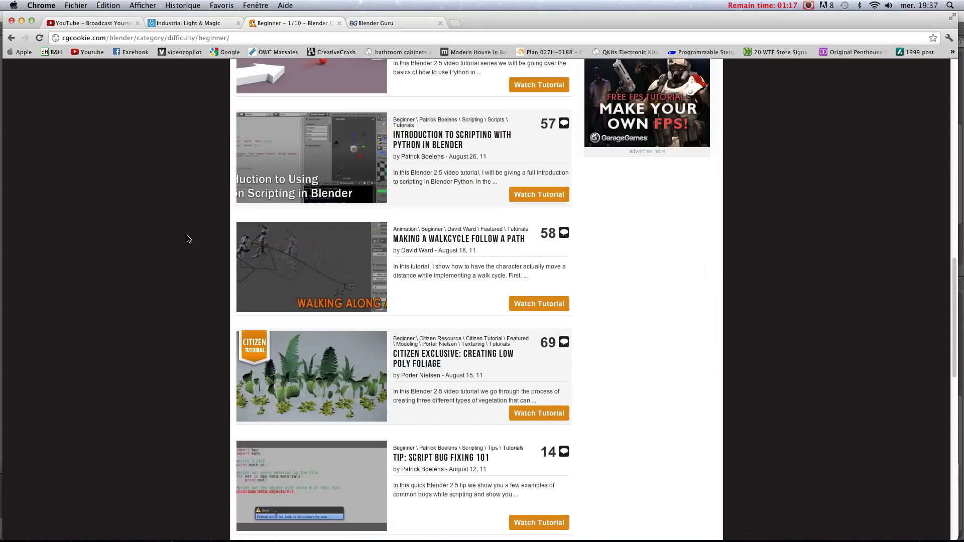
scroll(189, 239, "up", 20)
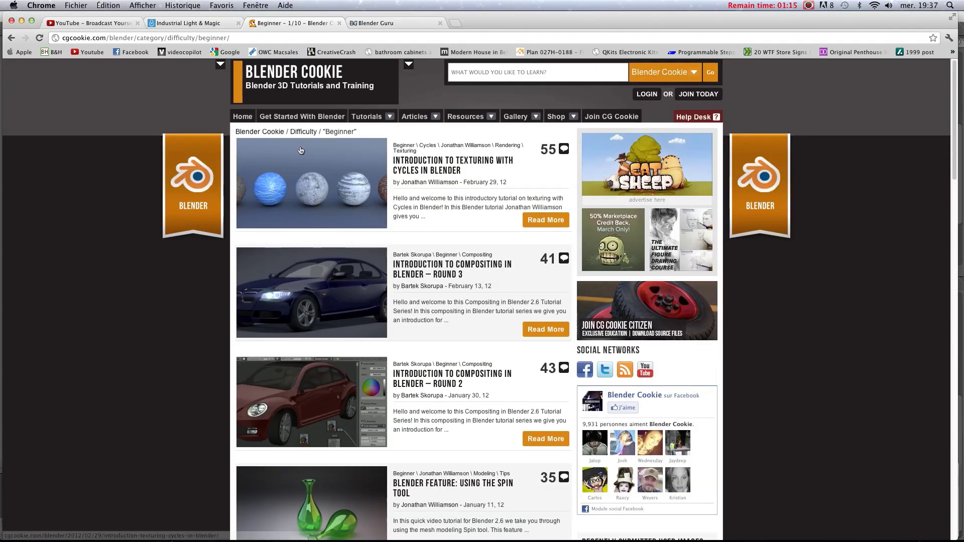
- Open Blender Cookie's Modeling tutorial category and look through its list
left_click(377, 261)
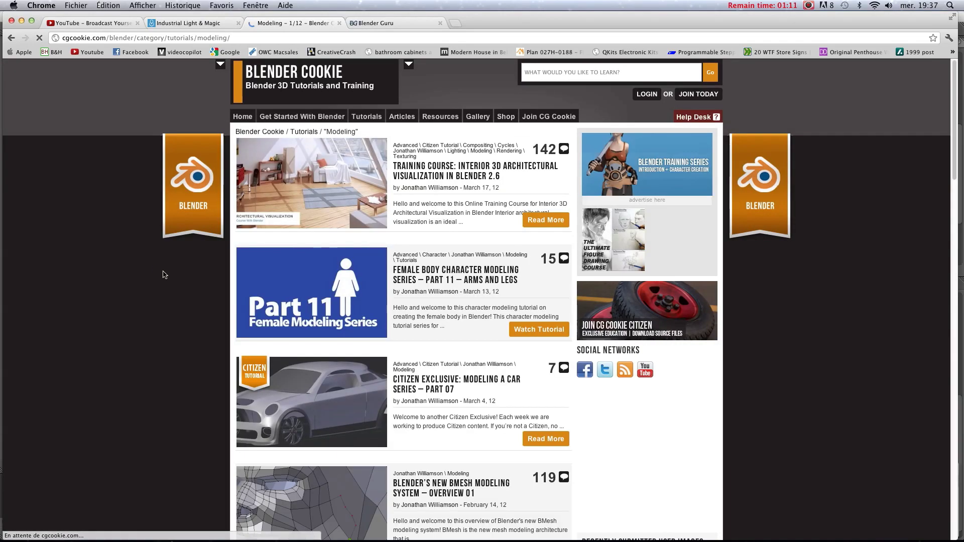
scroll(146, 269, "down", 10)
scroll(208, 267, "down", 3)
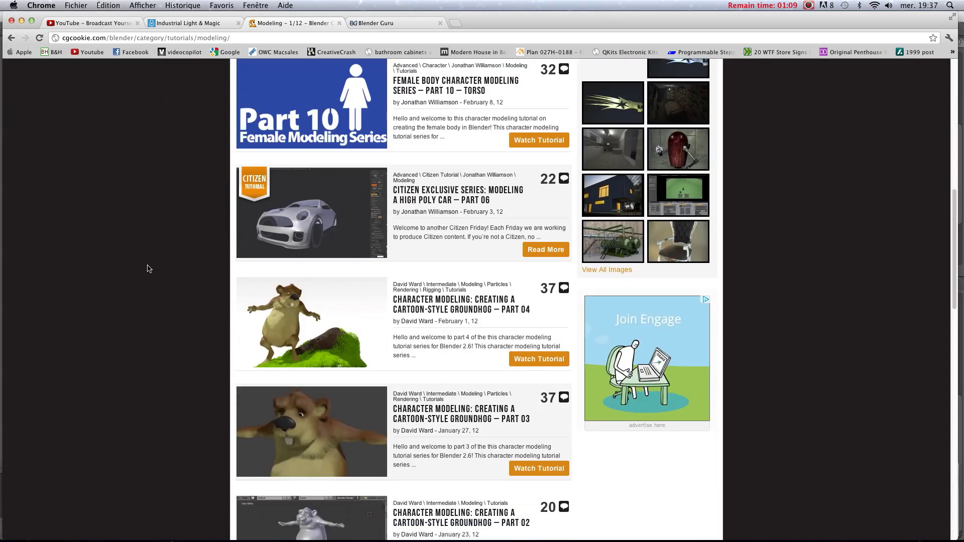
scroll(209, 267, "up", 4)
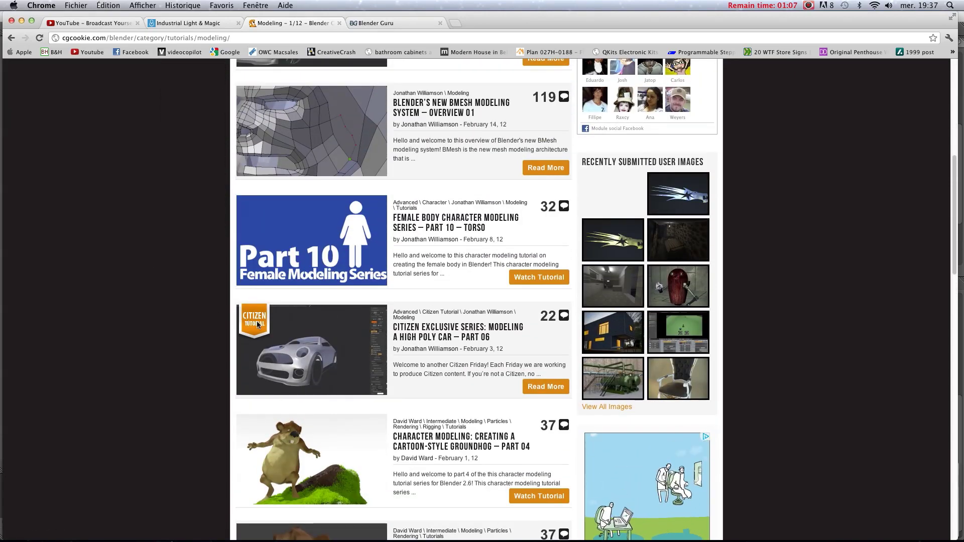
scroll(261, 314, "up", 2)
scroll(261, 314, "up", 8)
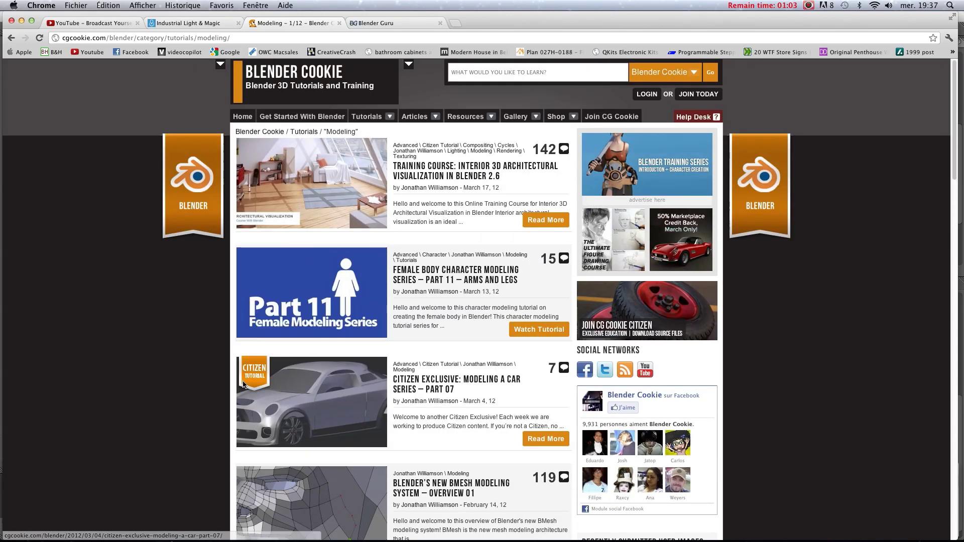
- Bring up the Blender Guru site and look through the latest videos on its homepage
left_click(385, 25)
scroll(172, 344, "up", 7)
scroll(182, 334, "up", 3)
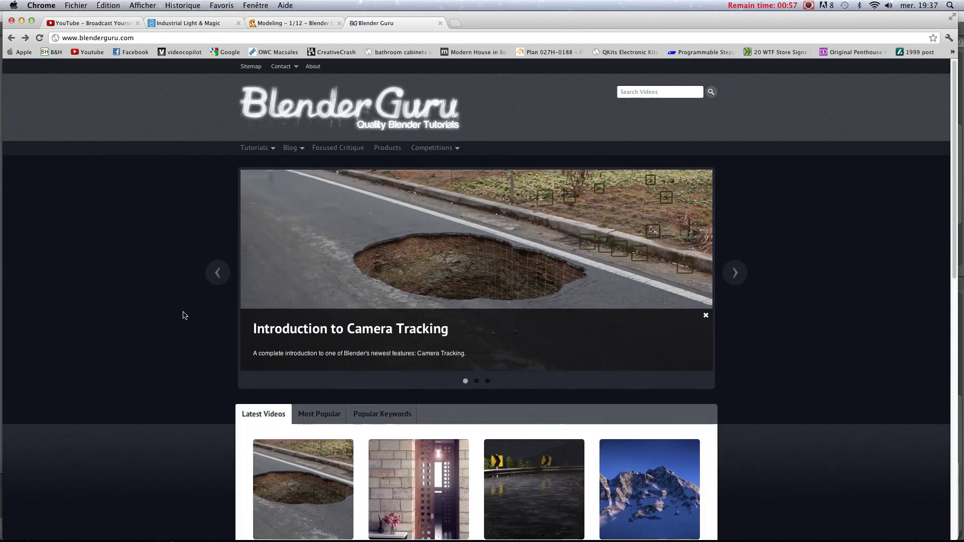
scroll(181, 314, "down", 1)
scroll(181, 313, "down", 9)
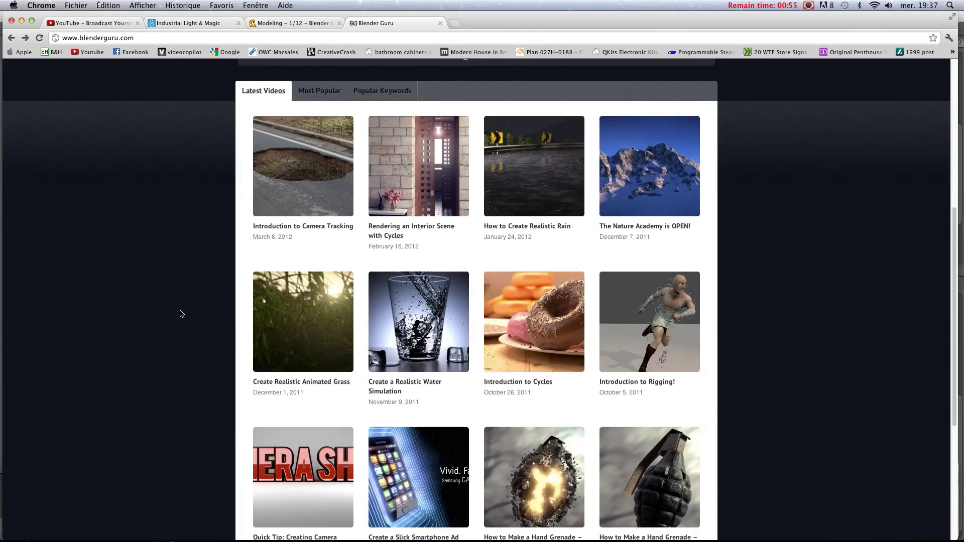
- Browse page 2 of Blender Guru's latest videos and continue to page 3
left_click(459, 415)
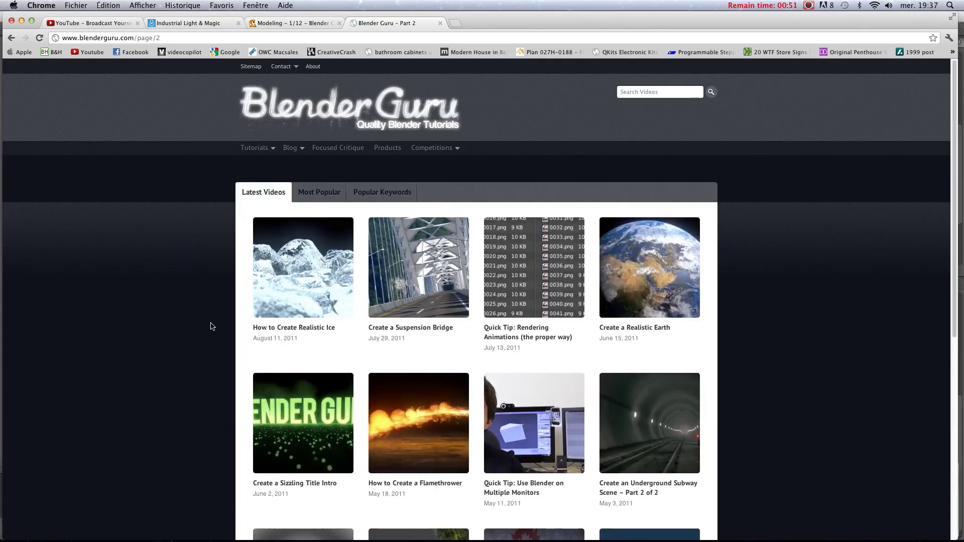
scroll(211, 326, "down", 5)
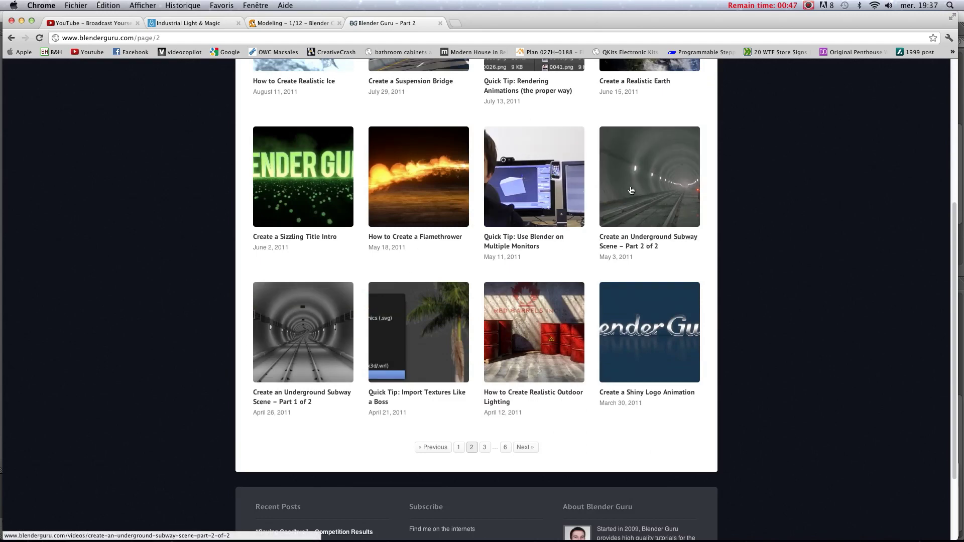
scroll(513, 325, "up", 3)
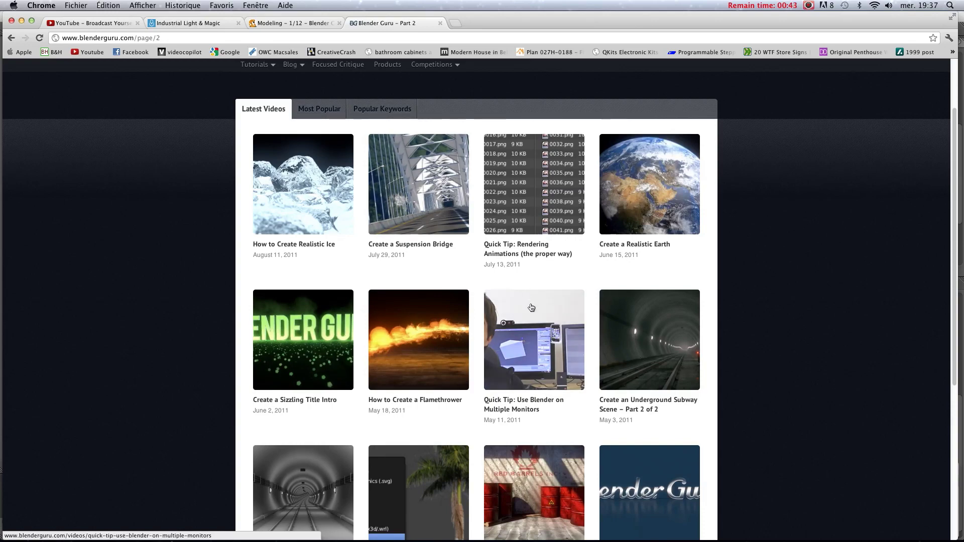
scroll(650, 301, "down", 5)
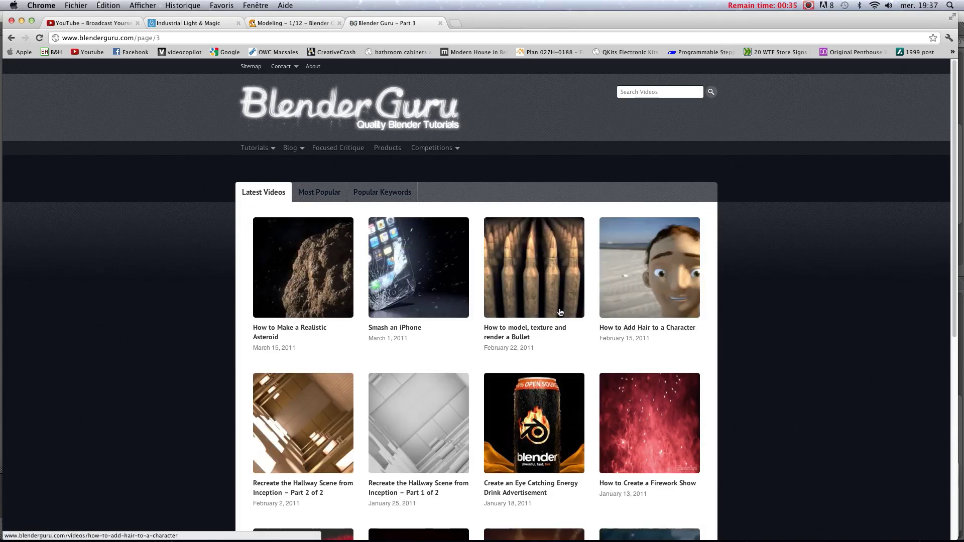
mouse_move(519, 541)
left_click(808, 5)
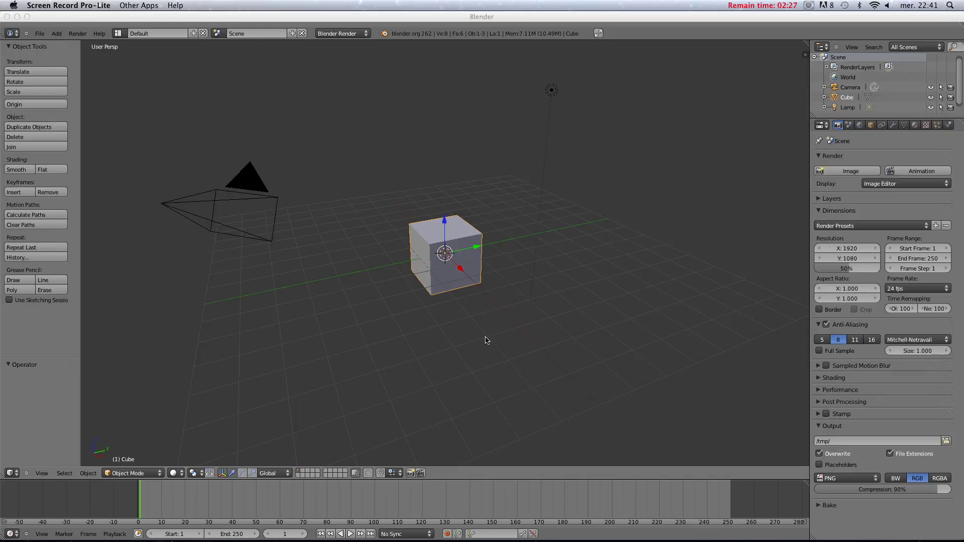
scroll(500, 336, "up", 3)
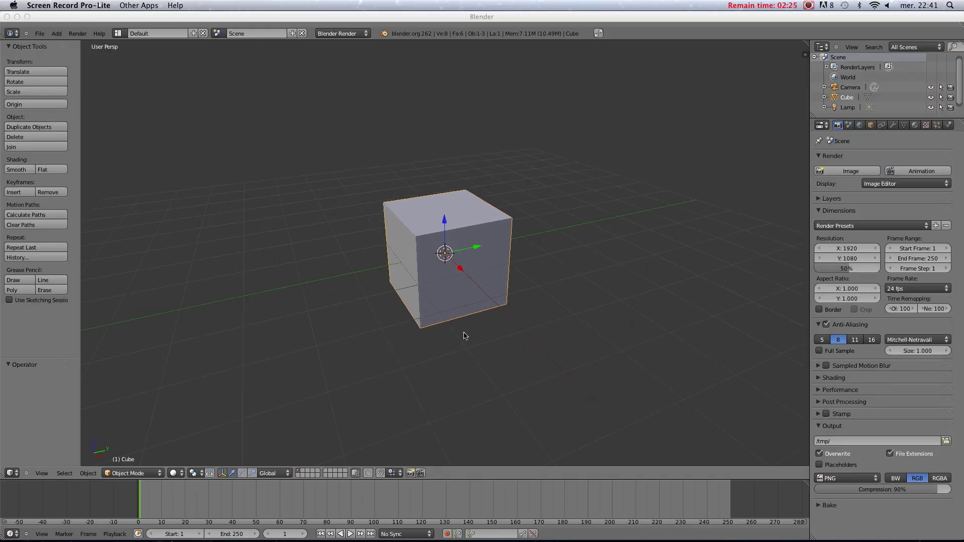
scroll(514, 283, "down", 4)
left_click(463, 258)
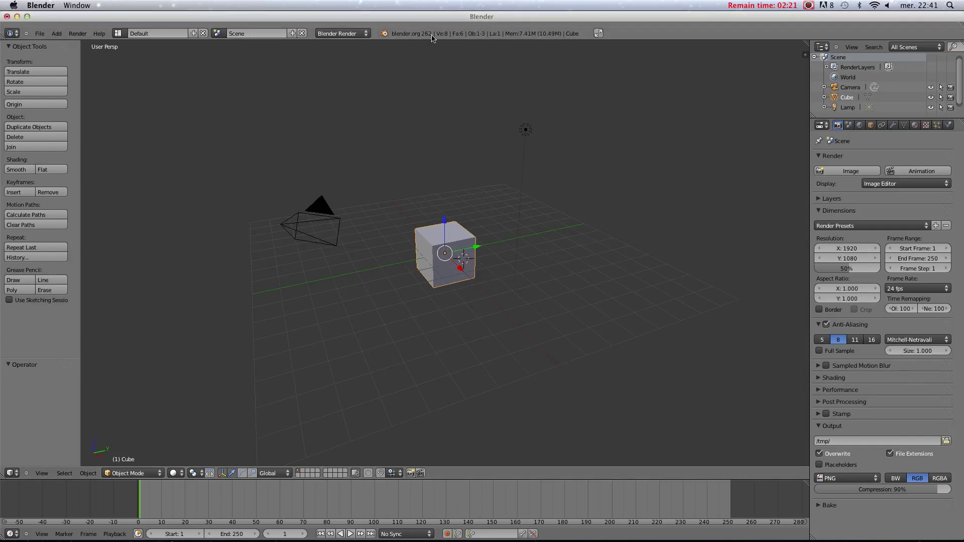
scroll(564, 355, "up", 5)
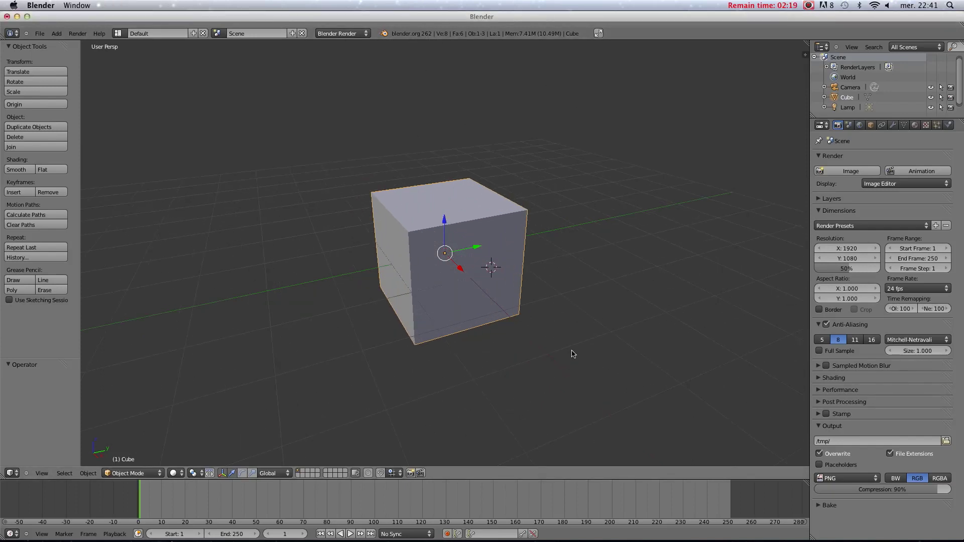
- Inspect the default cube from several angles and distances in the 3D view
scroll(571, 354, "down", 6)
middle_click_drag(594, 351, 556, 320)
scroll(648, 359, "up", 5)
scroll(503, 339, "down", 7)
scroll(504, 330, "up", 3)
scroll(503, 330, "up", 1)
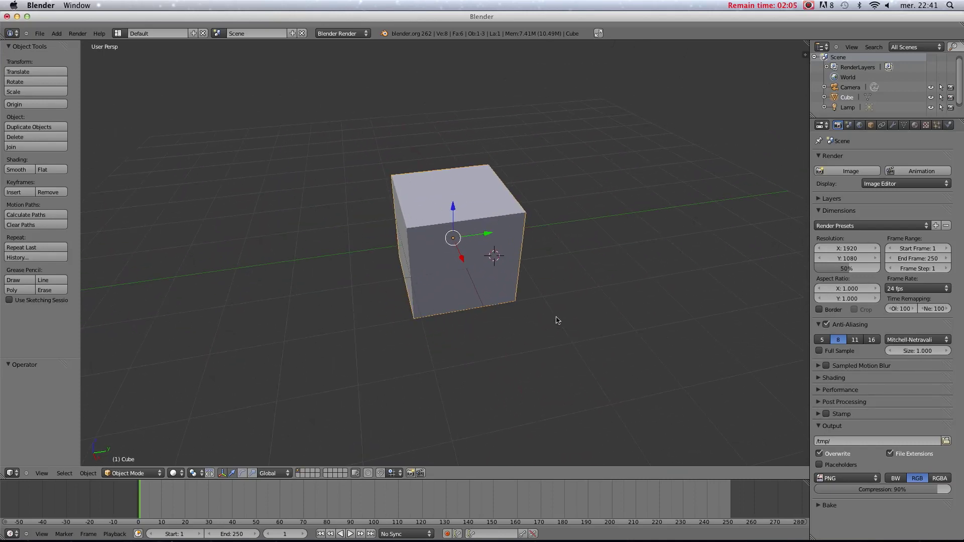
scroll(556, 320, "down", 6)
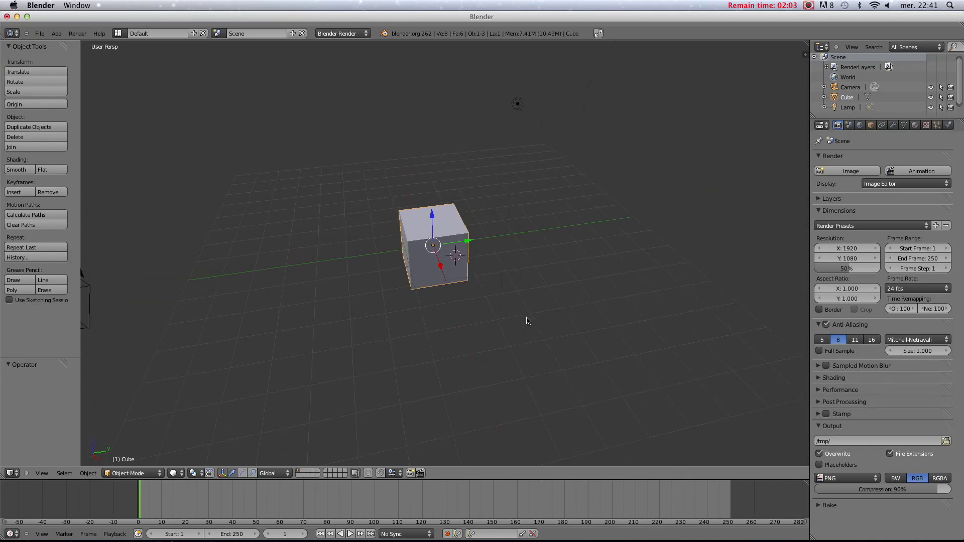
mouse_move(511, 328)
middle_mouse_down()
mouse_move(492, 321)
mouse_move(497, 333)
middle_mouse_up()
scroll(501, 320, "up", 4)
- View the cube from the top, the front and the right side
key("KP_7")
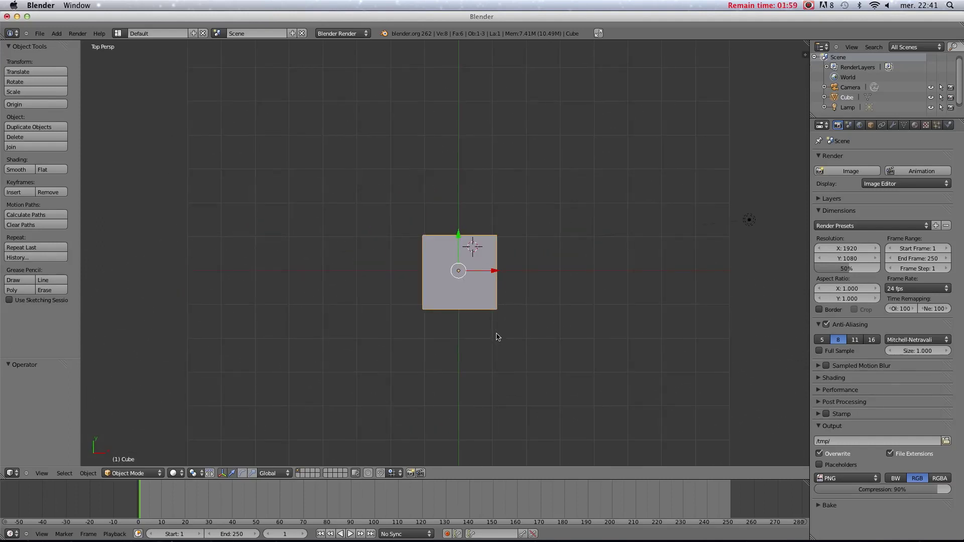
key("KP_1")
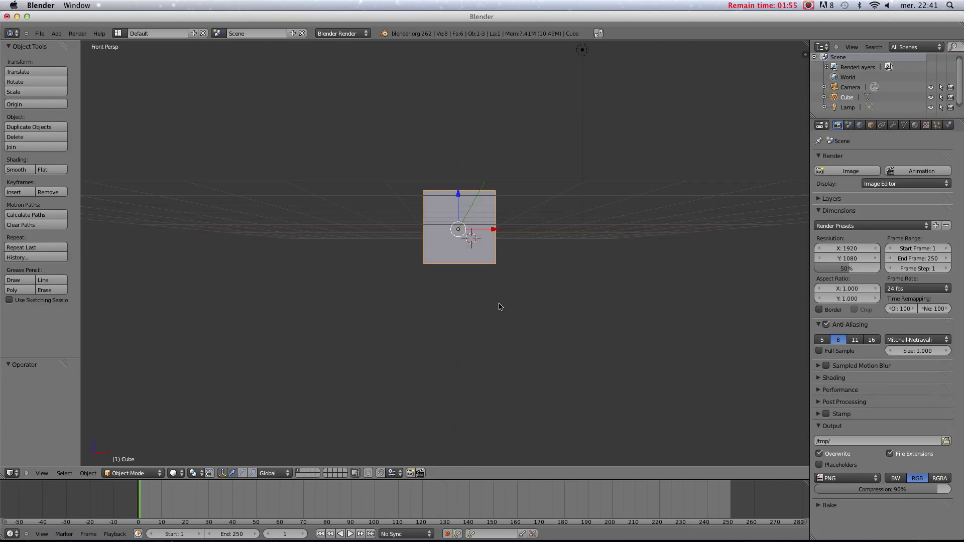
key("KP_3")
middle_click_drag(514, 300, 520, 341, "shift")
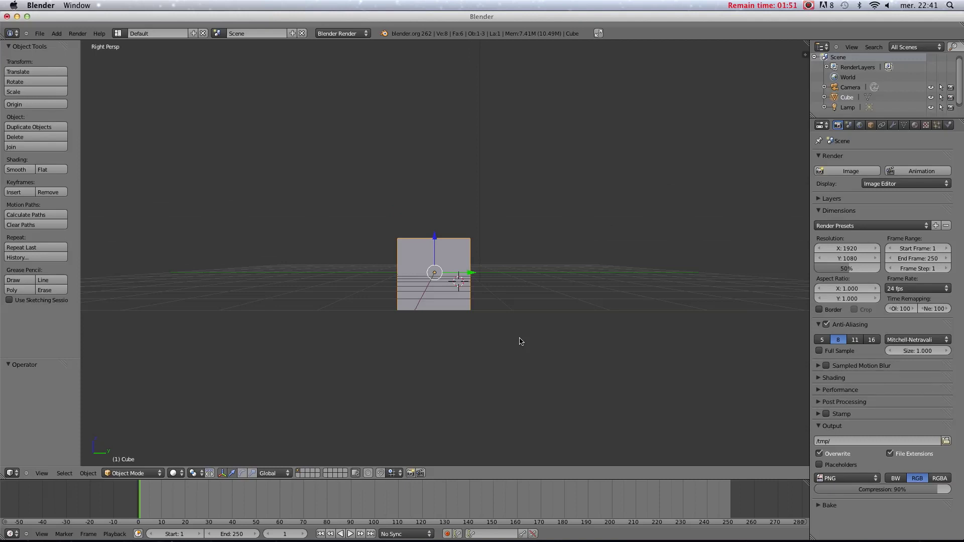
- Change the view to orthographic projection, look through the camera, and return to a free view of the cube
key("KP_5")
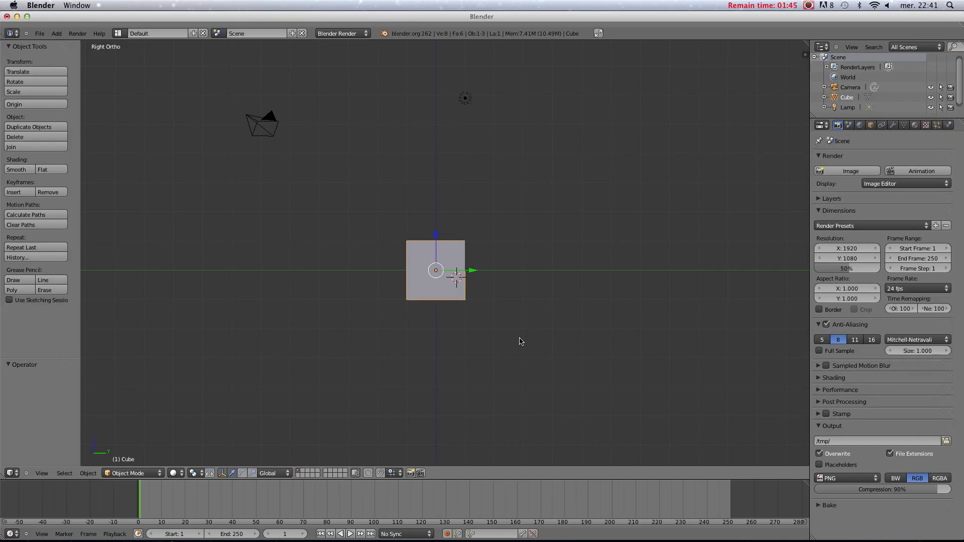
key("KP_0")
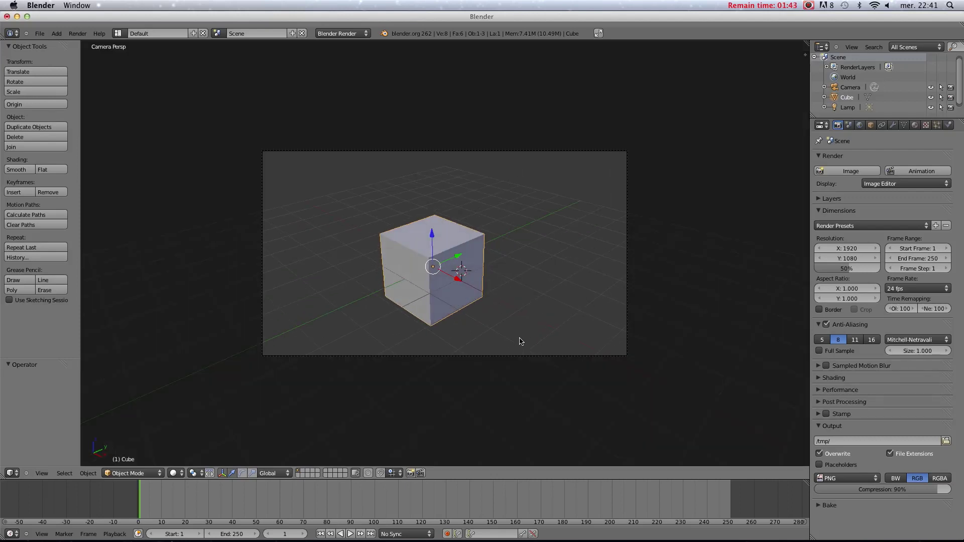
key("KP_0")
scroll(521, 340, "up", 4)
middle_click_drag(515, 325, 538, 344)
scroll(585, 269, "down", 1)
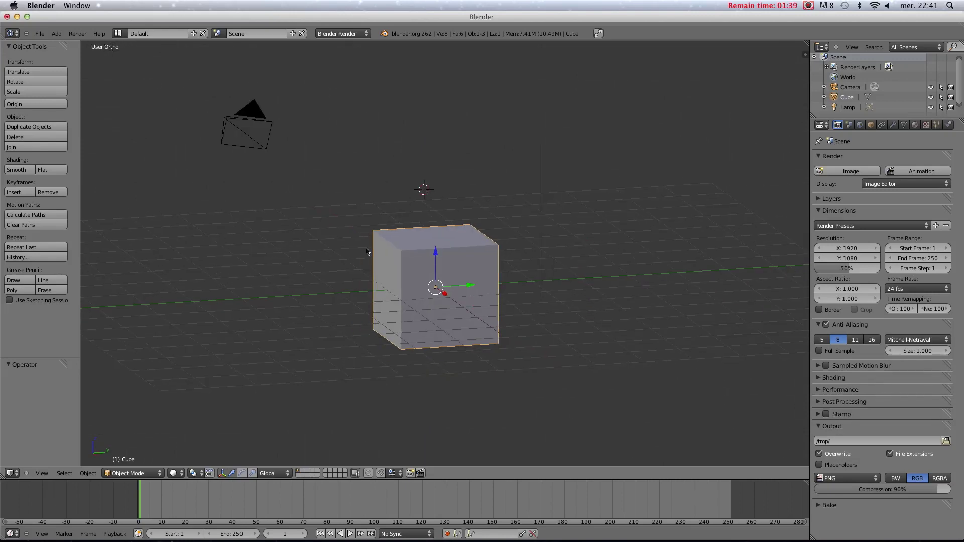
- Toggle the selection of all objects on and off, and finish with only the cube selected
middle_click_drag(506, 236, 565, 231)
key("a")
key("a")
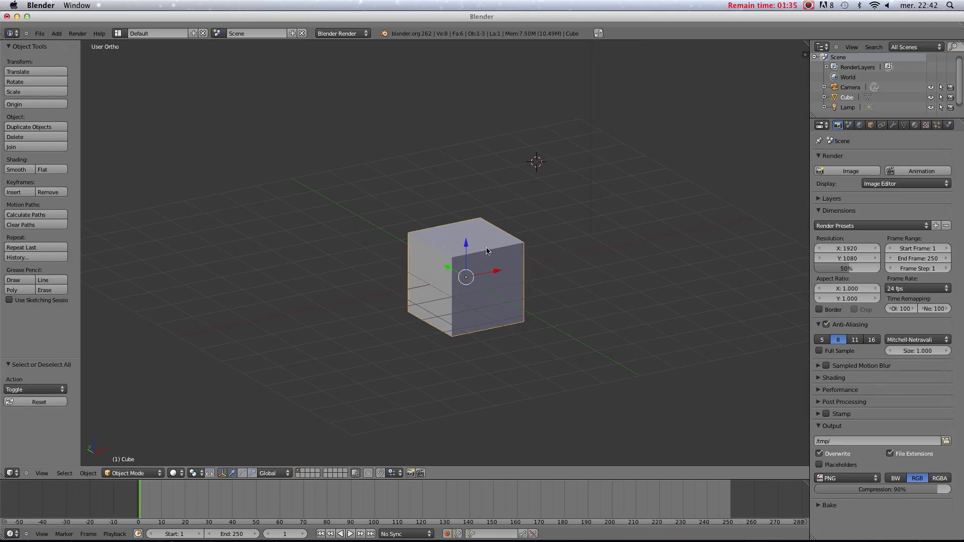
key("a")
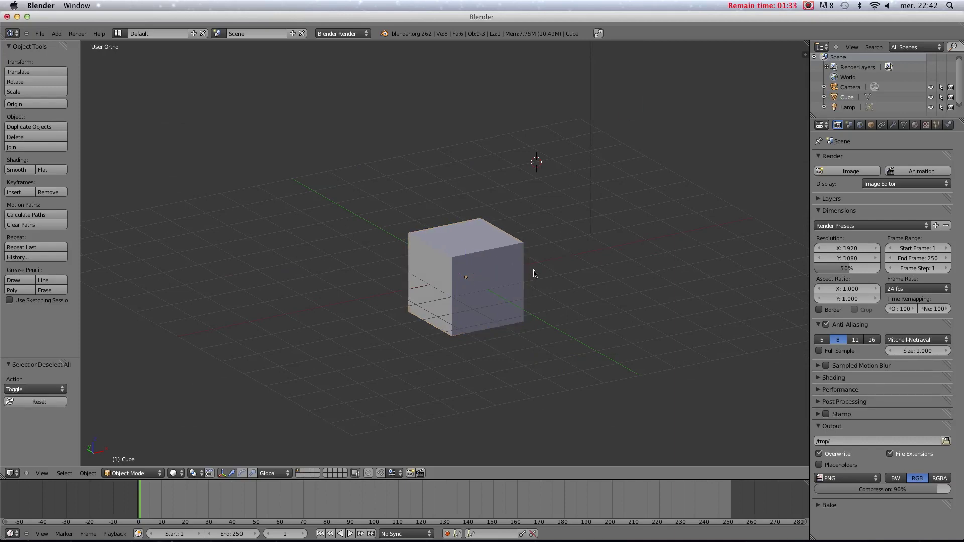
key("a")
key("a")
right_click(506, 263)
- Add a mesh plane at the 3D cursor above the cube and bring up its snapping options
scroll(515, 275, "up", 1)
middle_click_drag(514, 275, 420, 222)
middle_click_drag(457, 195, 534, 207)
key("shift+a")
left_click(419, 248)
key("shift+s")
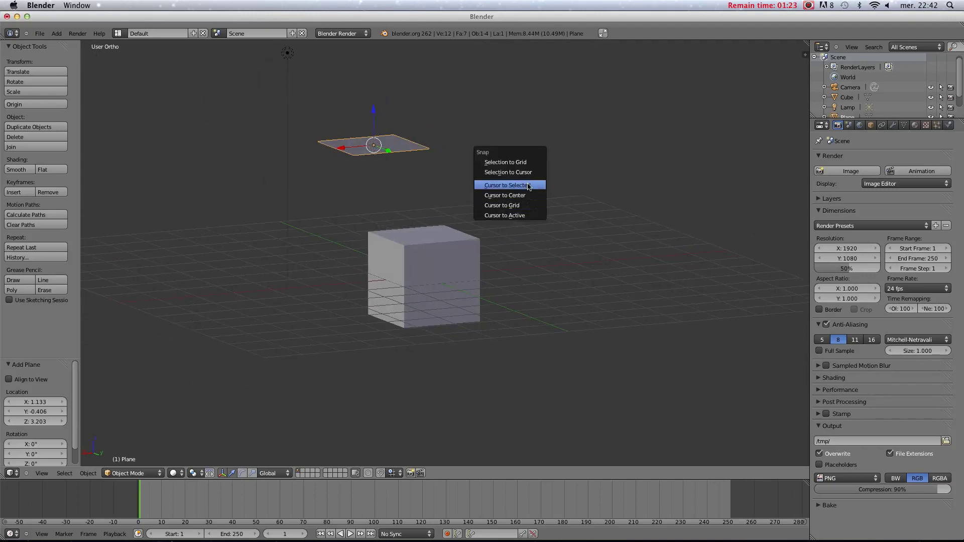
- Add another mesh object and undo both mesh additions
key("shift+a")
mouse_move(583, 186)
left_click(620, 188)
middle_click_drag(565, 249, 520, 281)
key("ctrl+z")
key("ctrl+z")
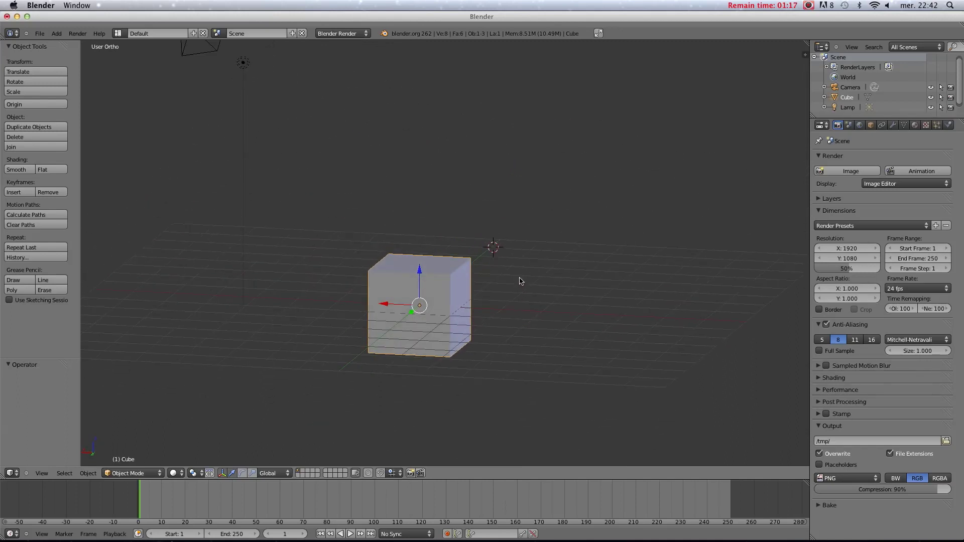
- Look through the mesh primitives that can be added to the scene
key("shift+a")
key("Escape")
key("shift+a")
mouse_move(507, 278)
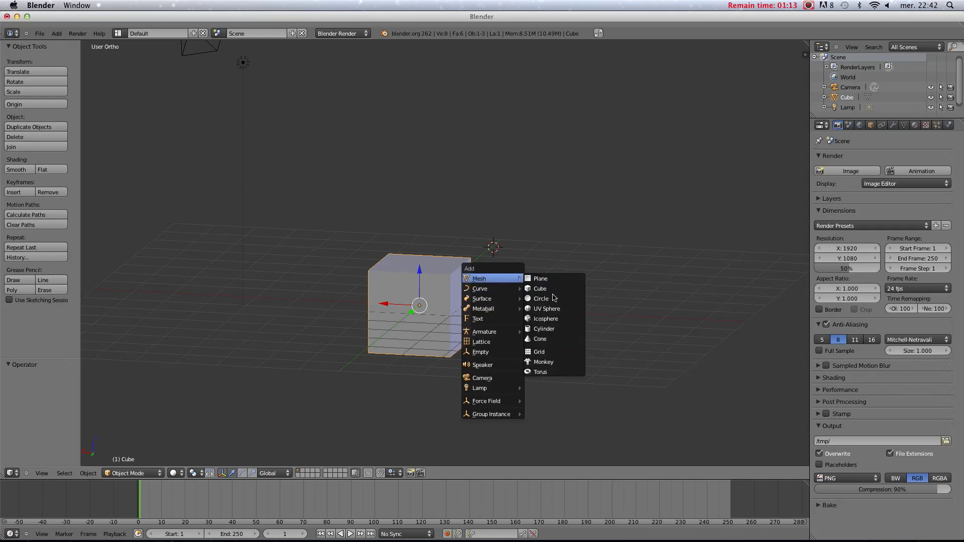
key("Escape")
middle_click_drag(616, 256, 547, 276)
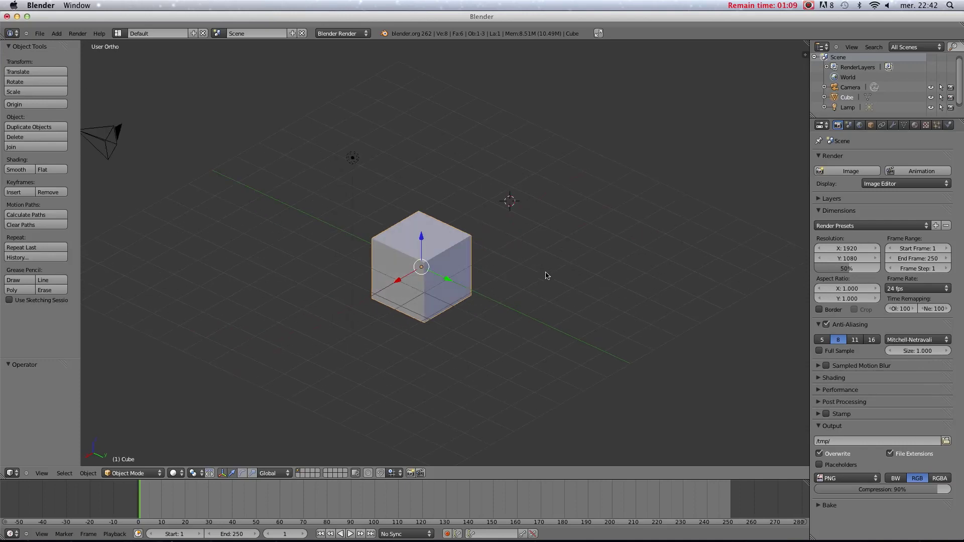
- Enter Edit Mode on the cube, deselect all its geometry and return to Object Mode
scroll(507, 277, "up", 1)
key("Tab")
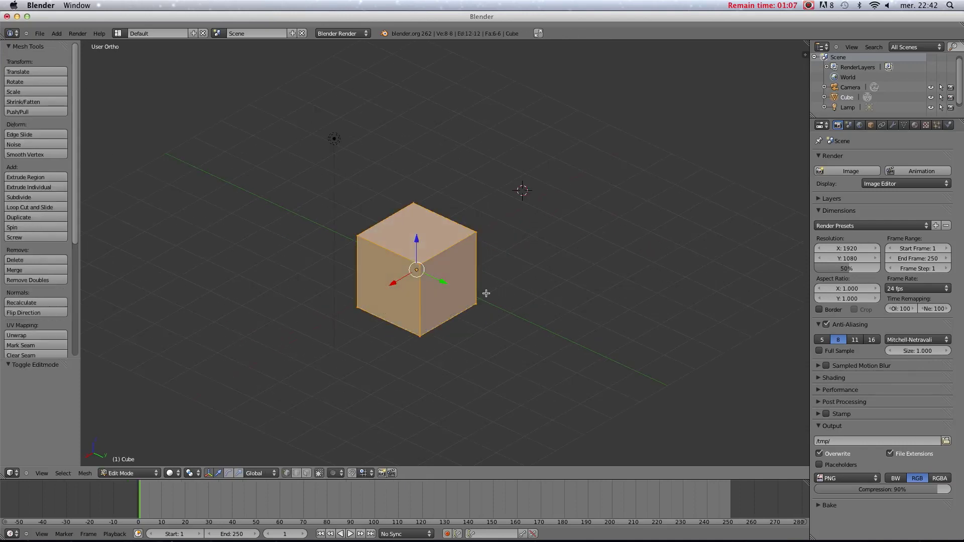
middle_click_drag(485, 290, 494, 271)
mouse_move(502, 272)
middle_mouse_down()
mouse_move(506, 286)
mouse_move(467, 286)
mouse_move(507, 284)
middle_mouse_up()
scroll(468, 287, "up", 3)
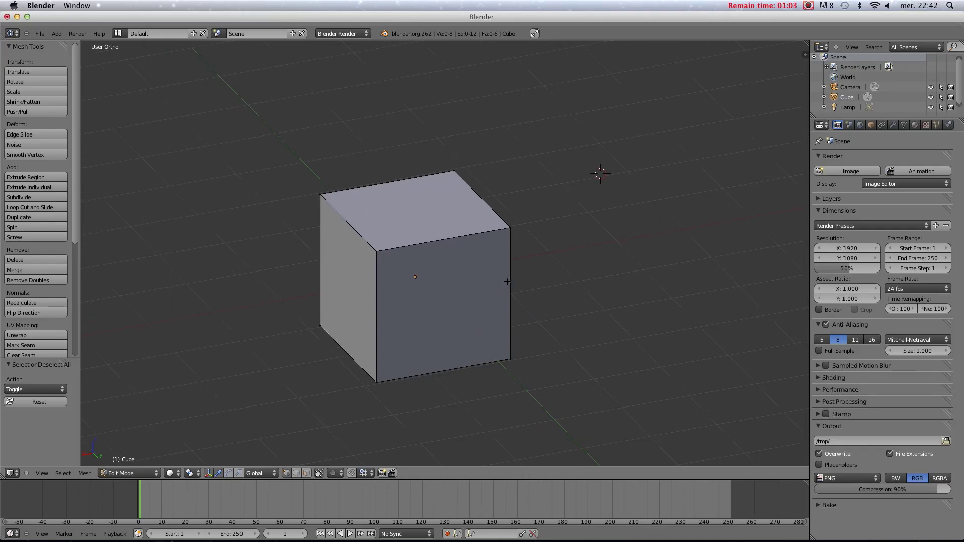
key("Tab")
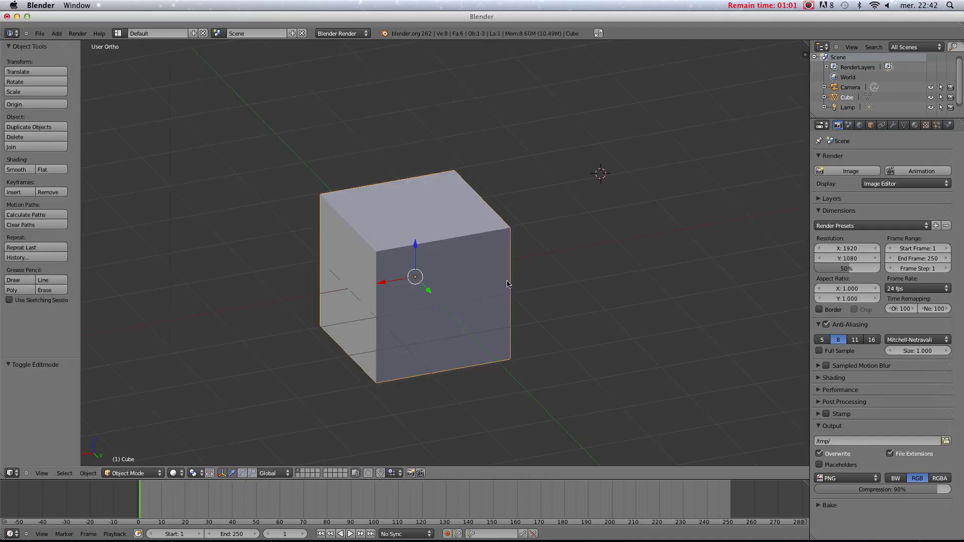
- Try moving the cube freely and rotating it, including with trackball rotation
scroll(505, 283, "down", 2)
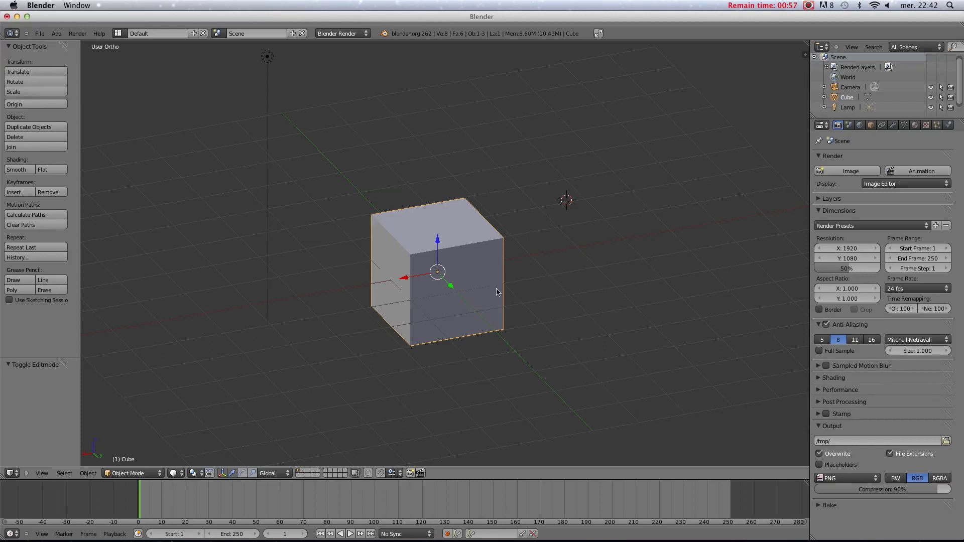
key("g")
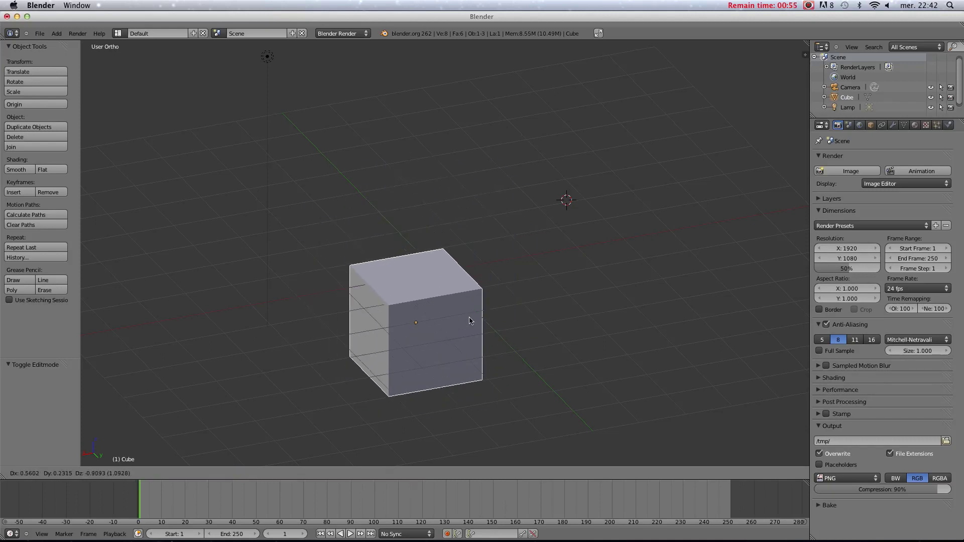
right_click(469, 320)
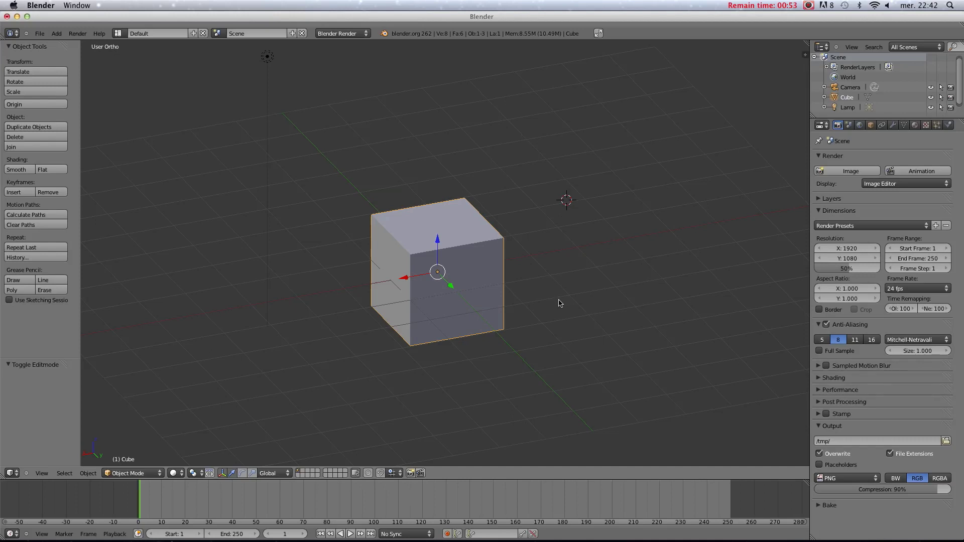
key("r")
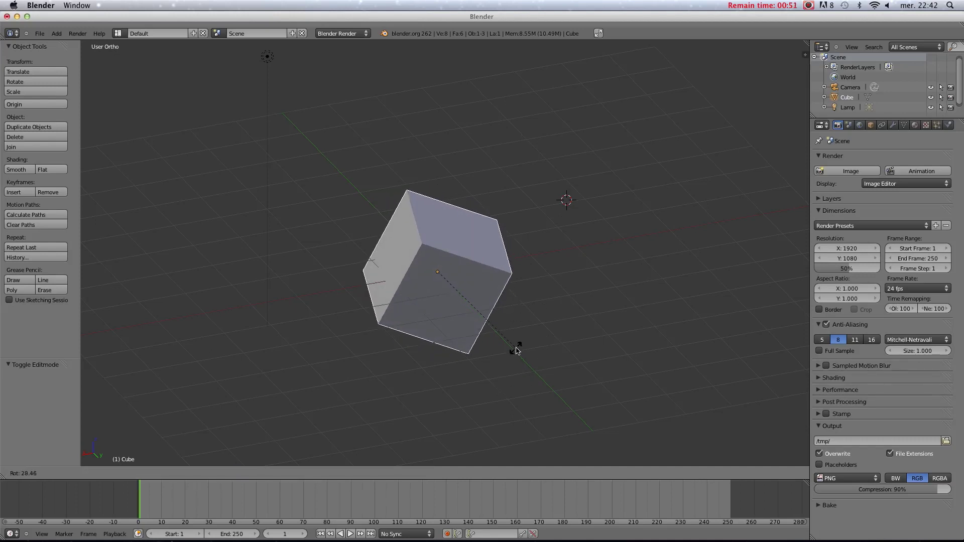
key("r")
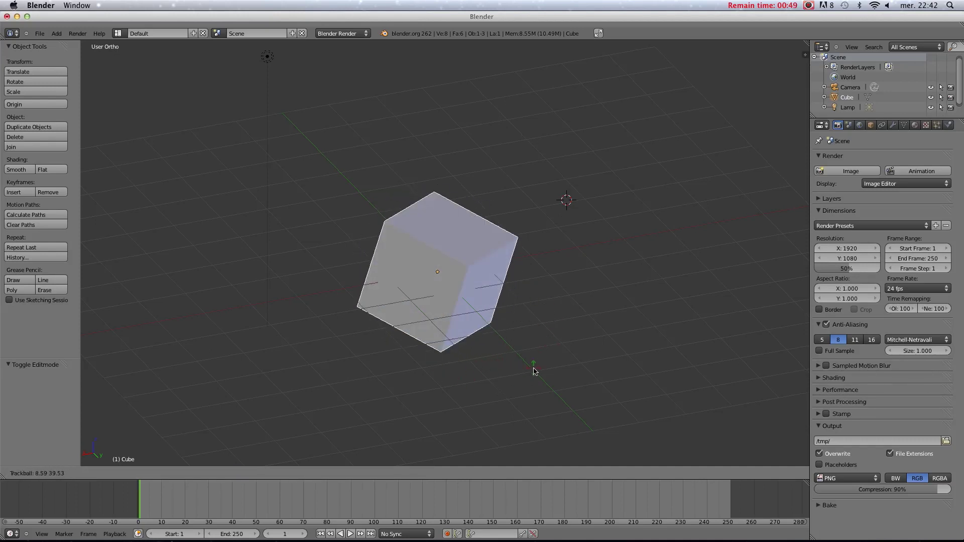
right_click(474, 379)
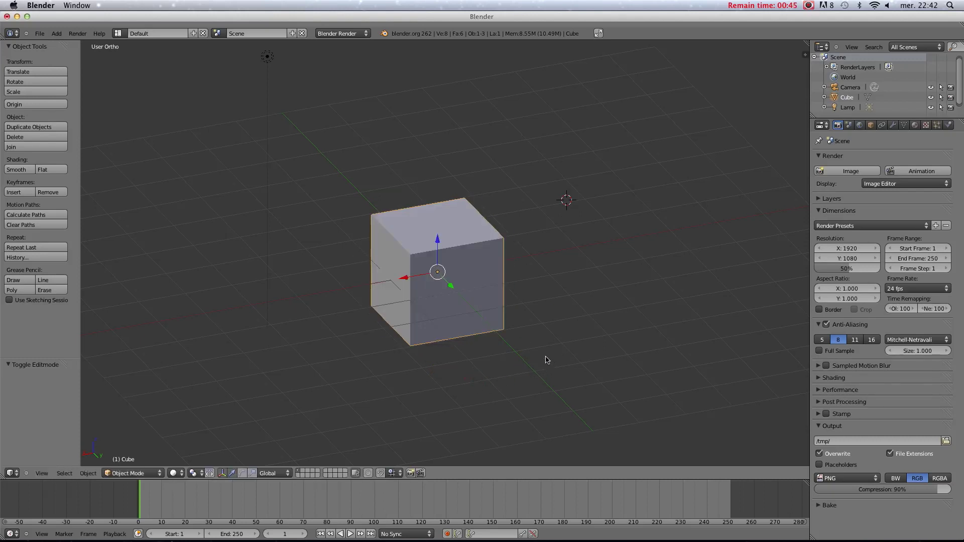
key("r")
right_click(619, 367)
- Try scaling the cube uniformly by 2 and scaling it only along the global X axis
key("s")
key("2")
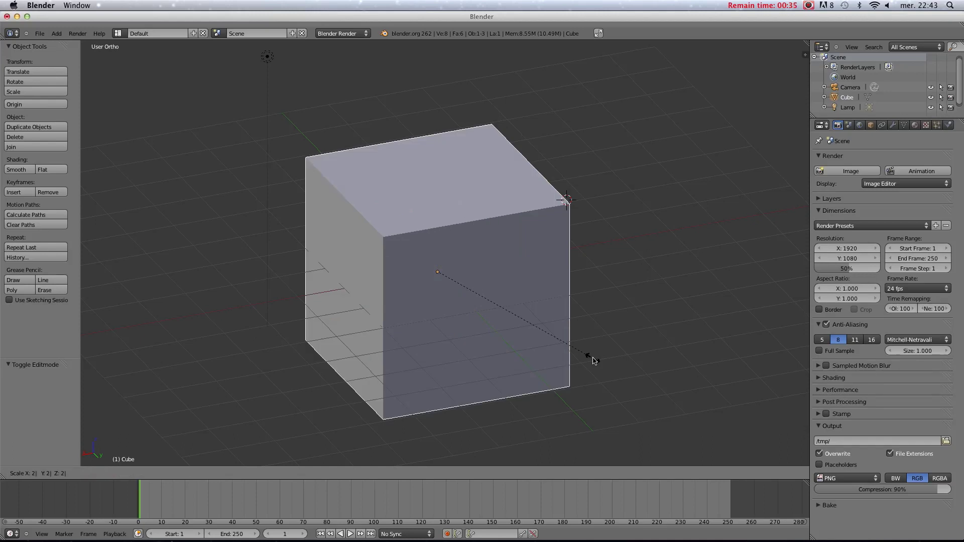
key("Escape")
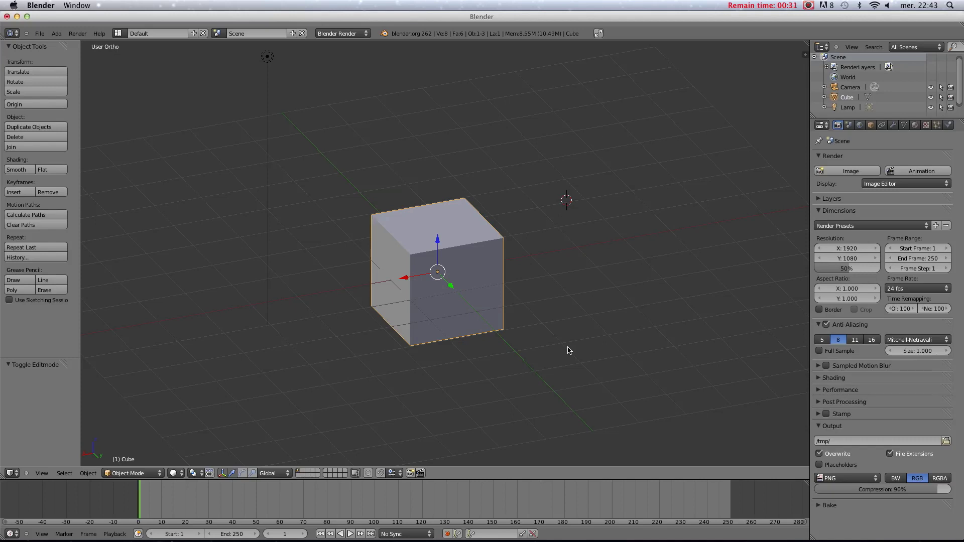
key("s")
key("x")
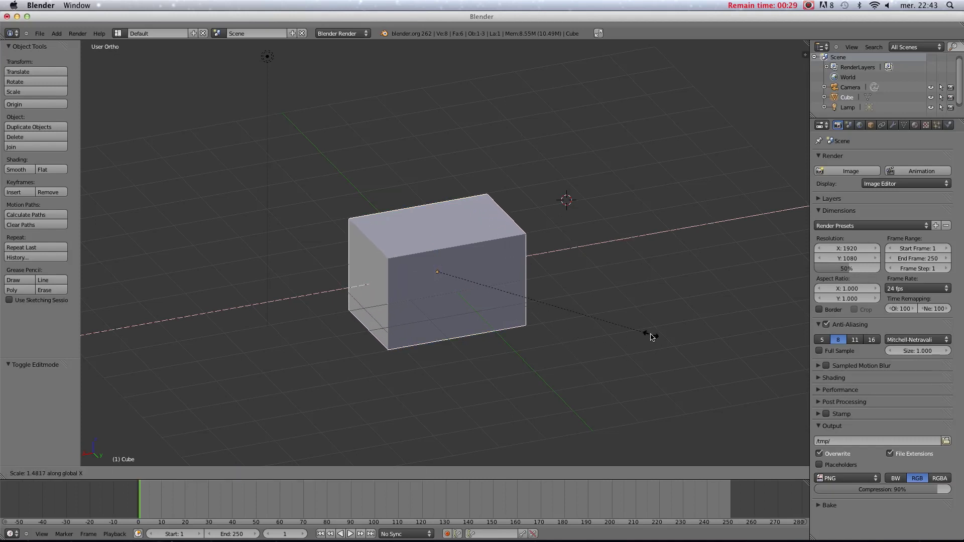
key("Escape")
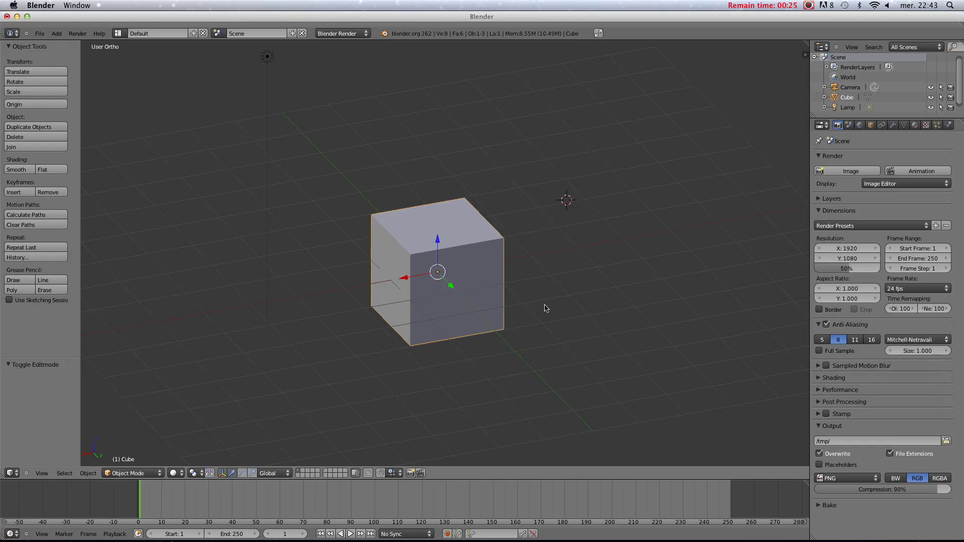
- Try moving the cube freely and only along the global X axis
key("g")
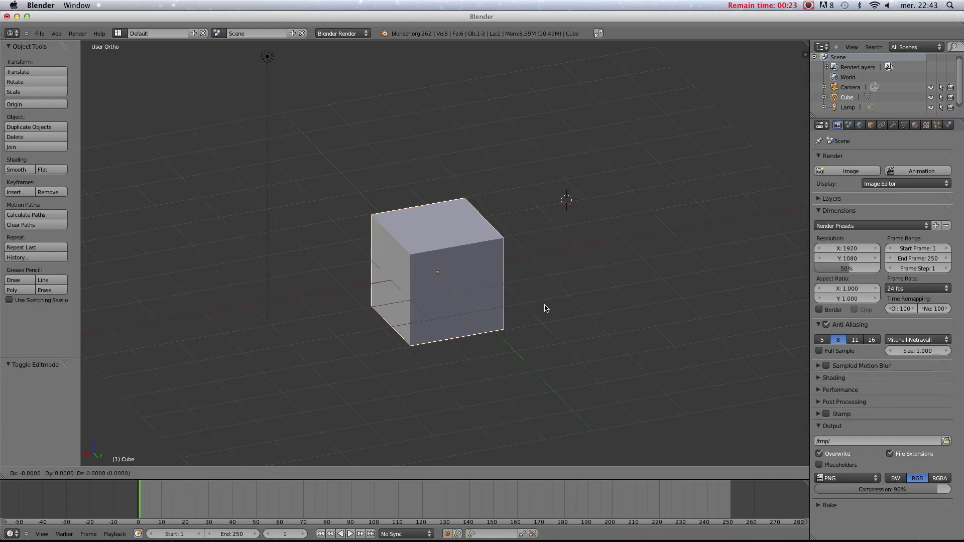
right_click(566, 306)
key("g")
key("Escape")
middle_click_drag(545, 302, 572, 311)
key("g")
key("x")
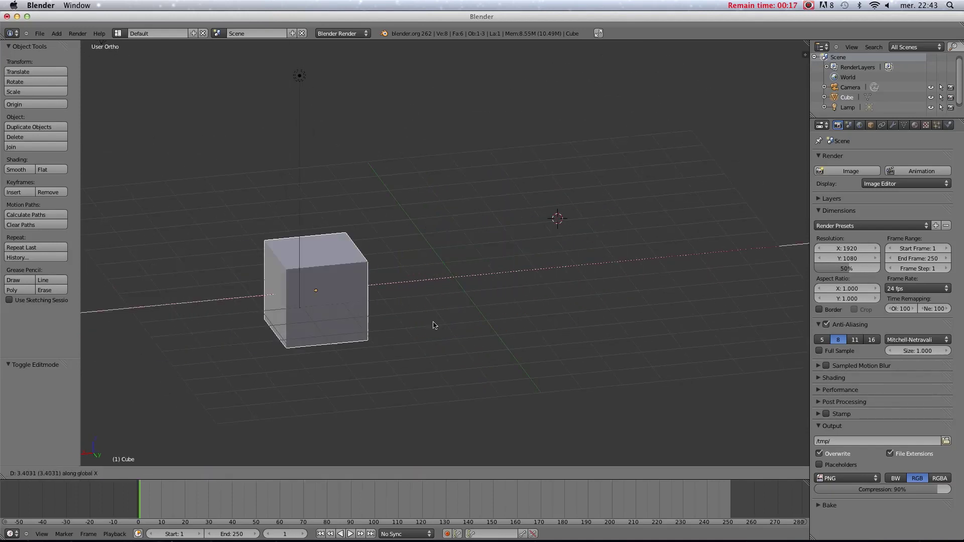
key("Escape")
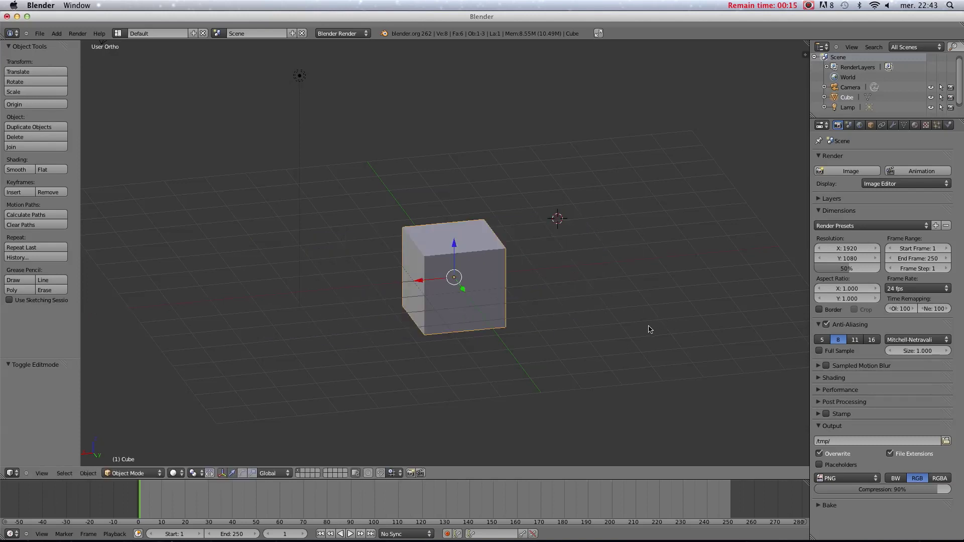
- Display the translate, rotate and scale manipulators together, and try rotating the cube about 15° around the global Y axis
left_click(242, 474)
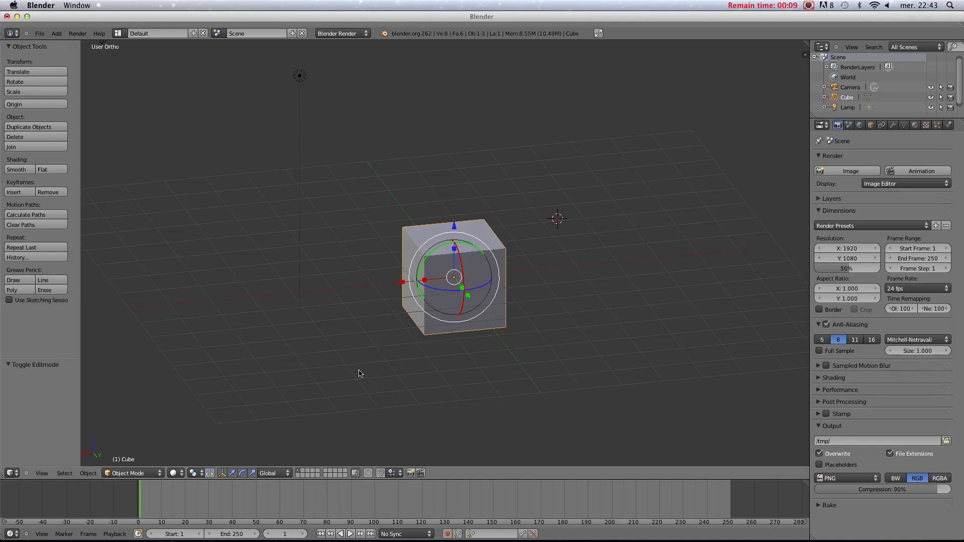
scroll(352, 388, "up", 3)
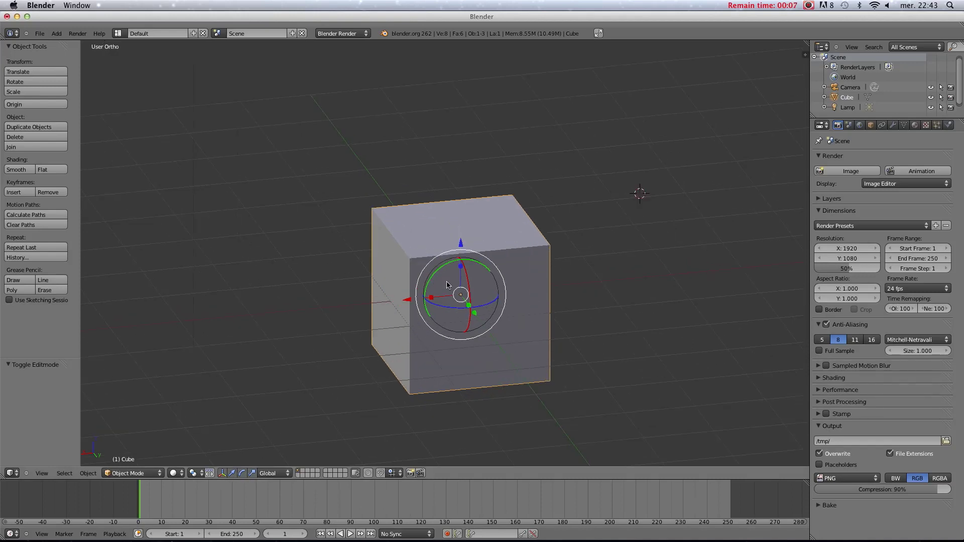
mouse_move(446, 282)
left_mouse_down()
mouse_move(419, 297)
mouse_move(437, 286)
left_mouse_up()
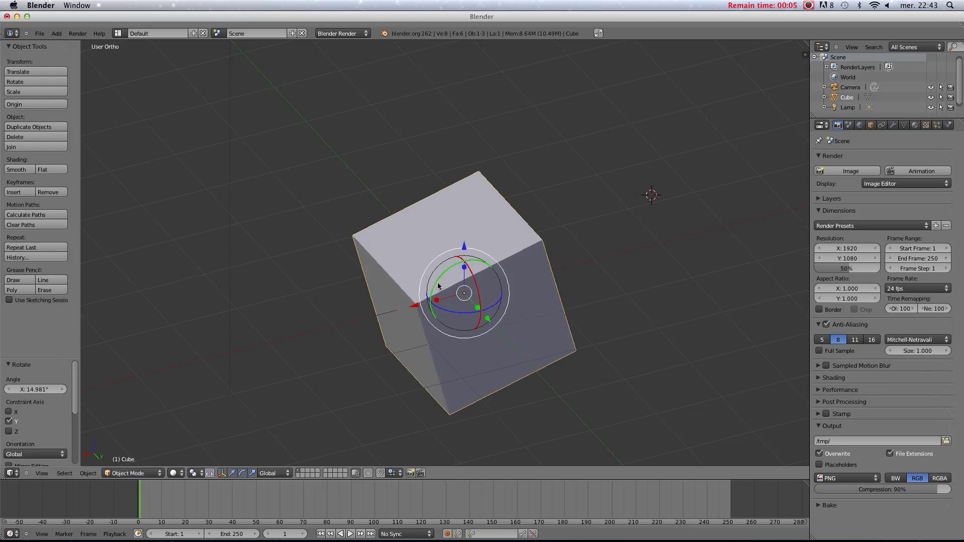
key("ctrl+z")
- Try scaling the cube along the global X axis with the combined manipulators displayed
key("s")
key("x")
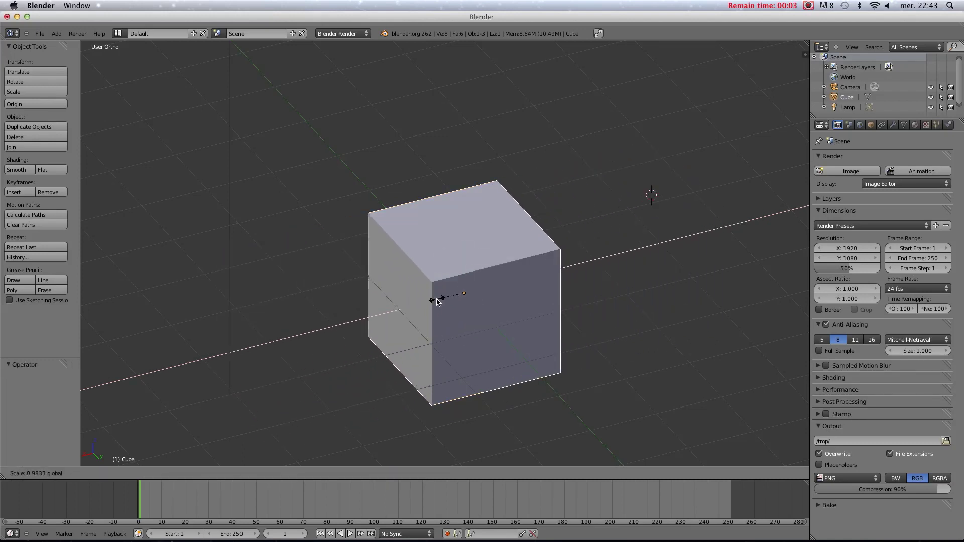
key("Escape")
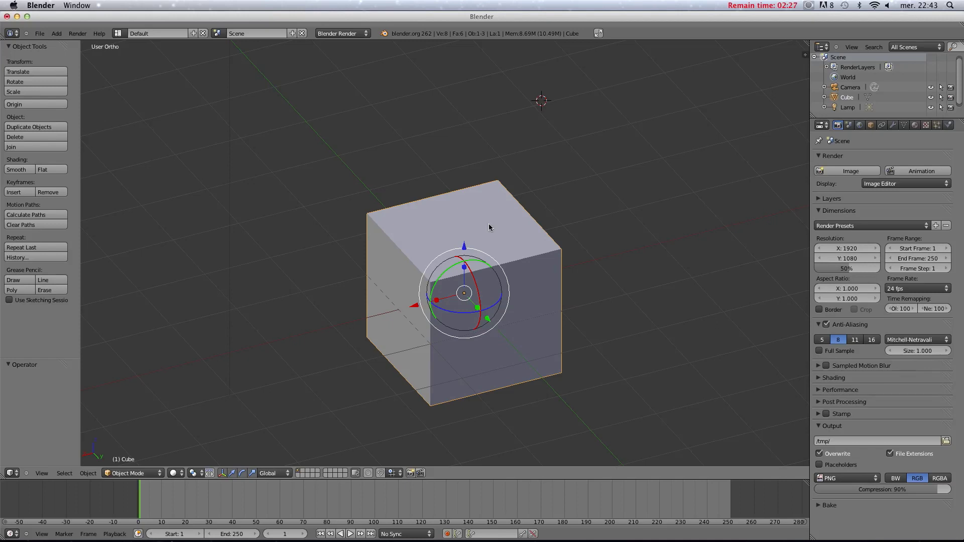
- Deselect everything in the scene and view the cube from another angle
middle_click_drag(511, 241, 485, 236, "shift")
scroll(520, 248, "down", 2)
key("a")
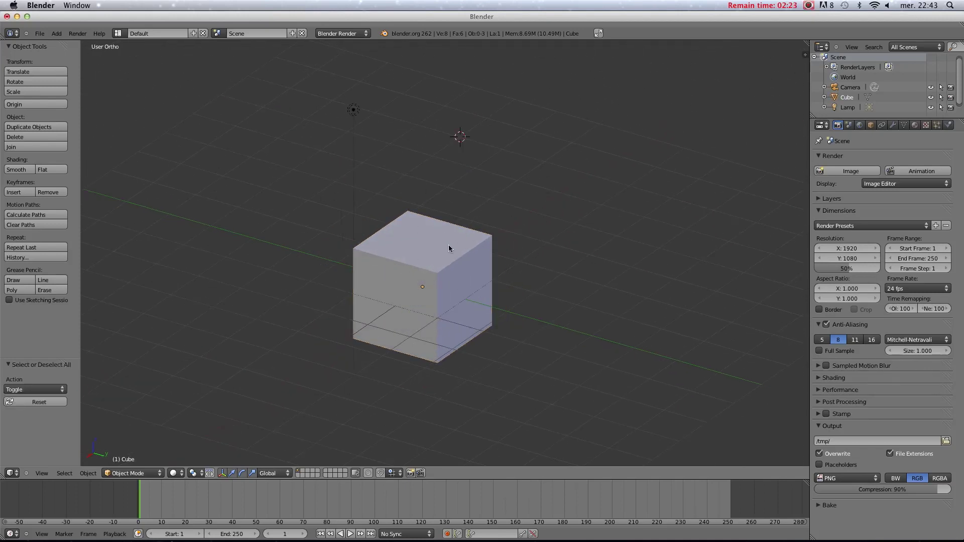
mouse_move(449, 251)
middle_mouse_down("shift")
mouse_move(501, 233)
mouse_move(454, 248)
middle_mouse_up("shift")
scroll(501, 236, "up", 2)
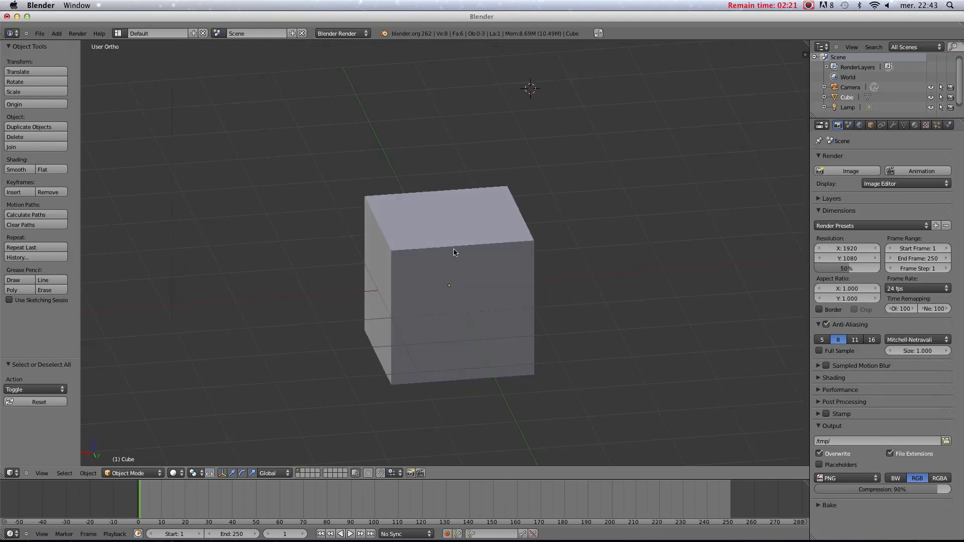
scroll(453, 252, "up", 1)
scroll(497, 261, "down", 3)
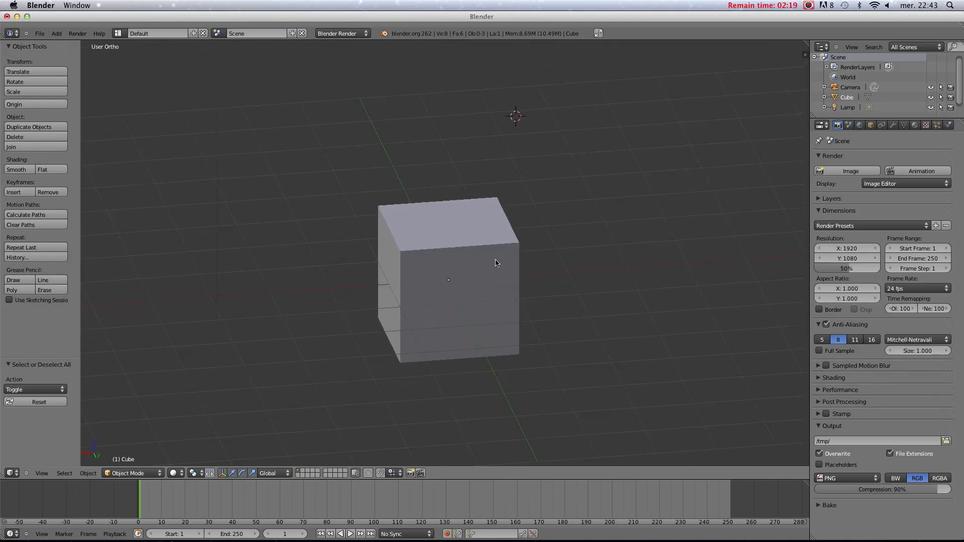
- Place the 3D cursor in the empty space beside the cube and add a plane mesh there
left_click(568, 219)
key("shift+a")
mouse_move(568, 219)
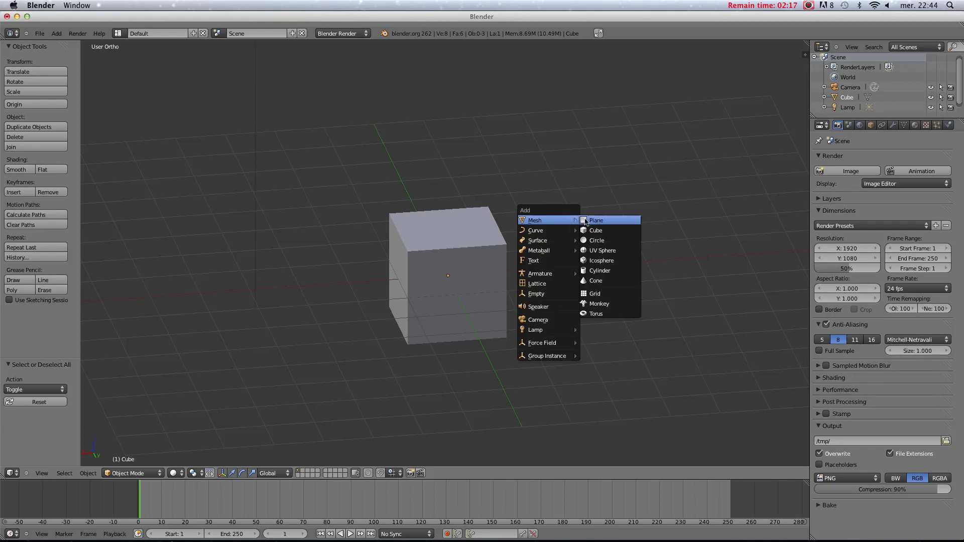
left_click(597, 221)
scroll(668, 201, "down", 2)
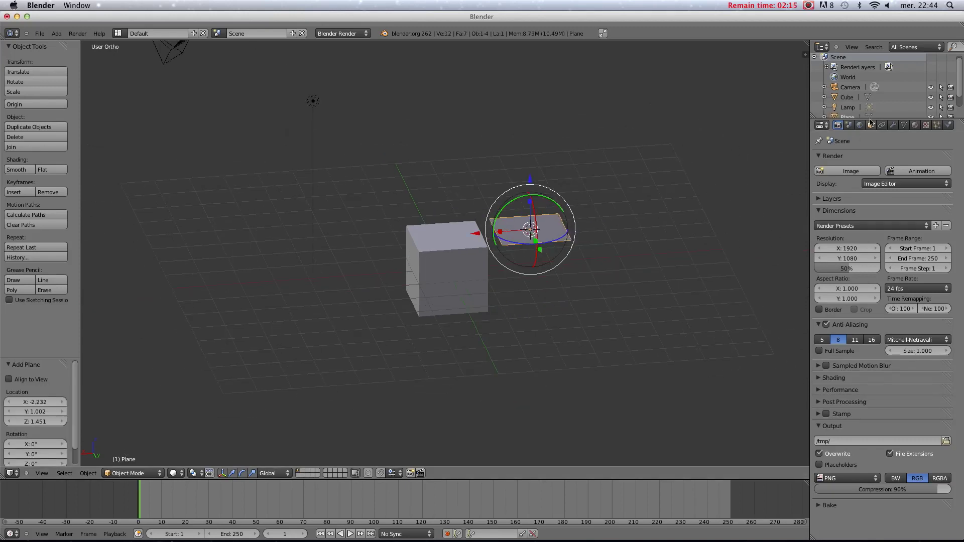
- Enlarge the Outliner downward so the whole list of scene objects fits, including the plane
left_click_drag(864, 121, 867, 230)
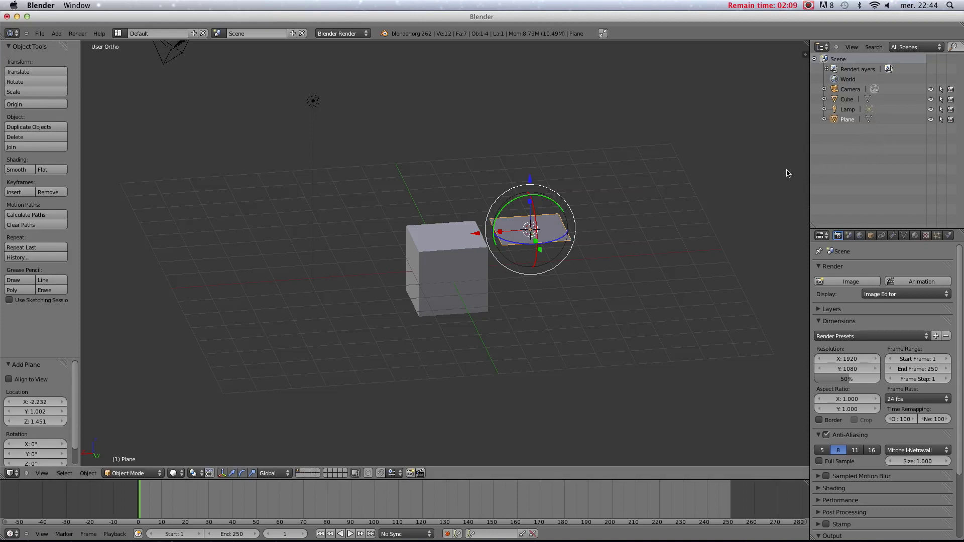
middle_click_drag(752, 176, 707, 204, "shift")
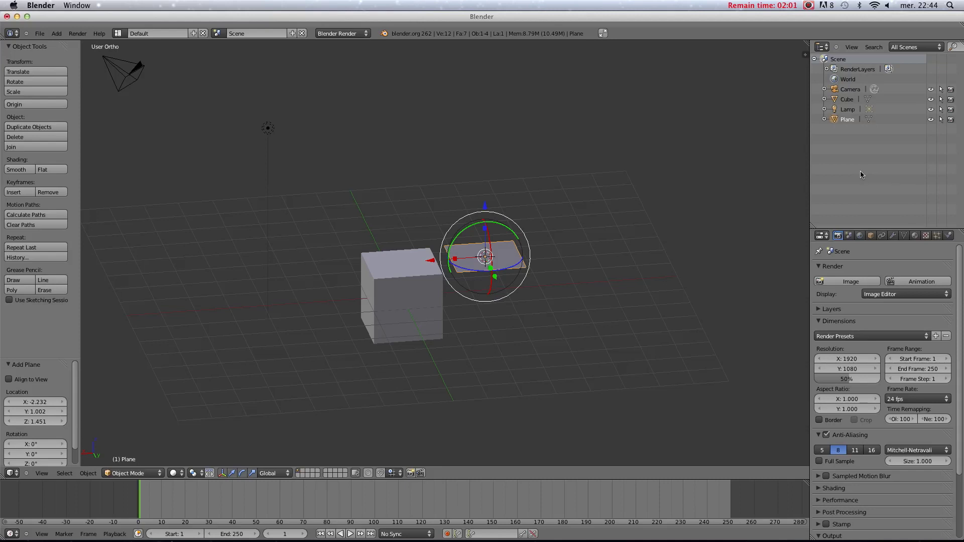
scroll(626, 249, "up", 4)
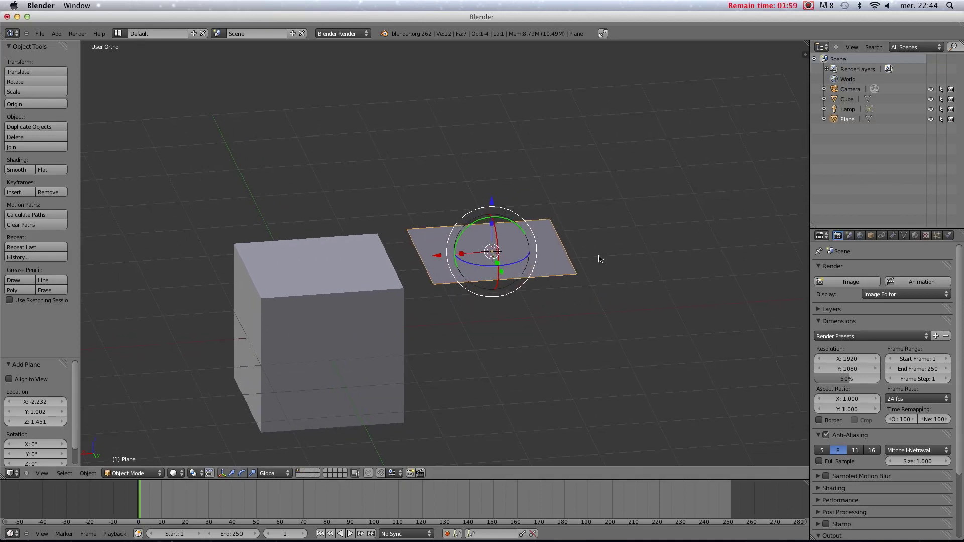
scroll(600, 258, "down", 2)
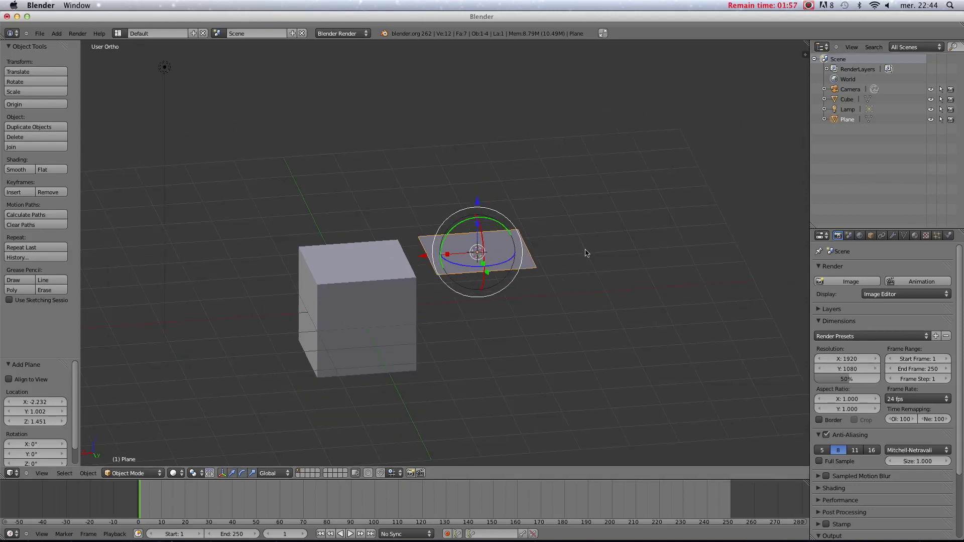
- Try hiding the plane in the viewport and restricting its renderability, and restore both settings
key("h")
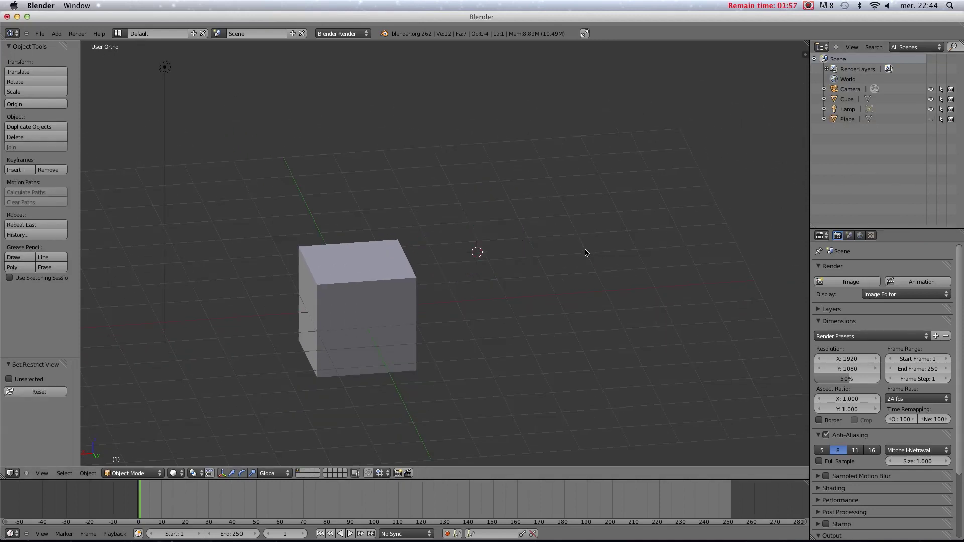
left_click(950, 120)
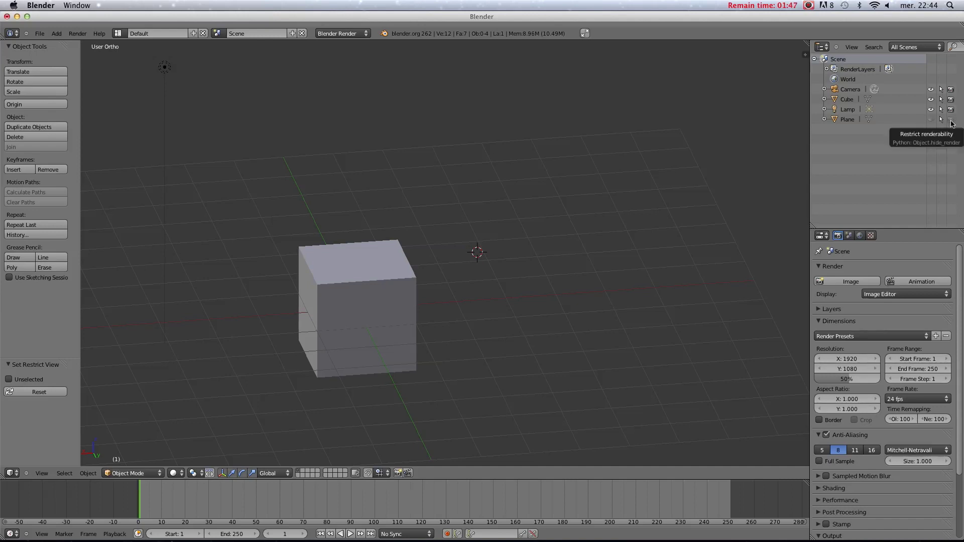
left_click(950, 120)
left_click(930, 120)
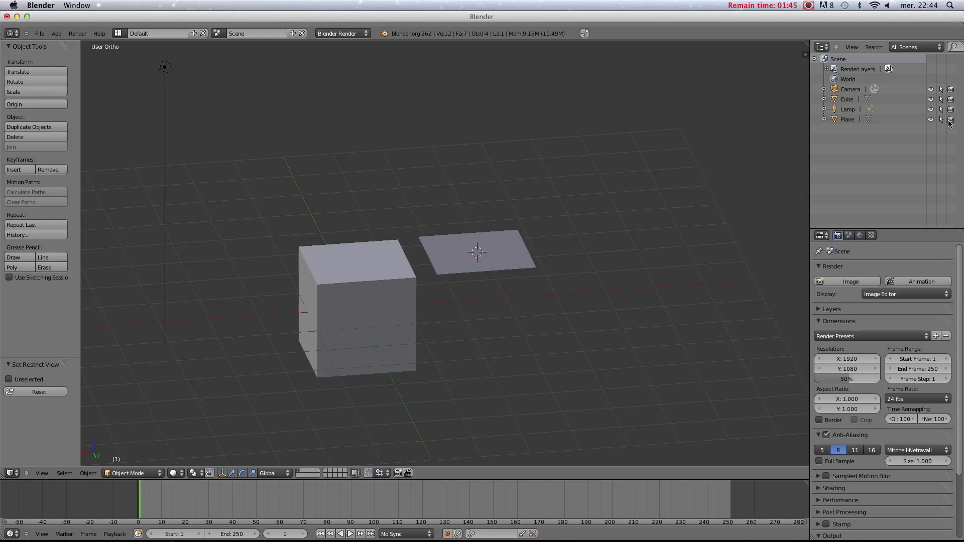
- Select the cube and the plane, with the plane active, and parent the cube to the plane as Object
scroll(501, 312, "down", 2)
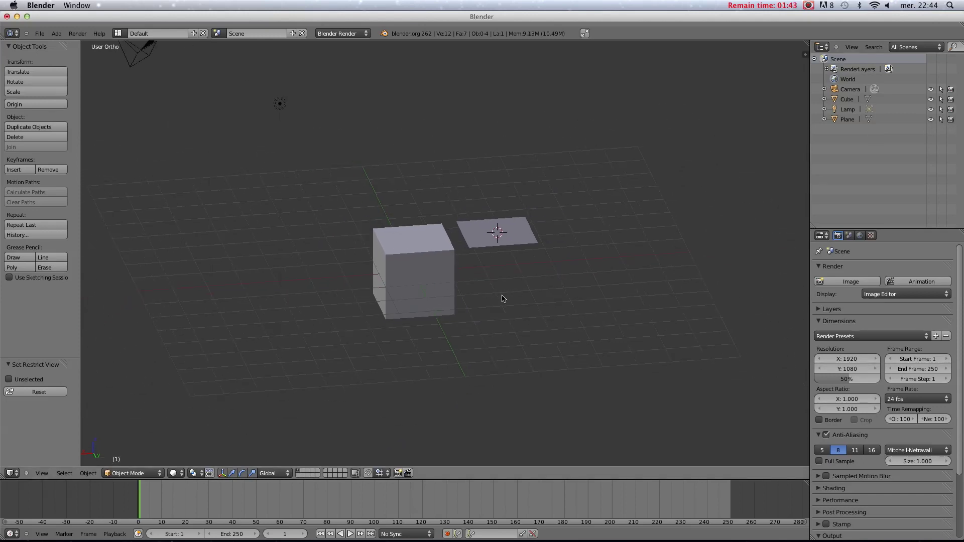
scroll(427, 276, "up", 2)
right_click(416, 276)
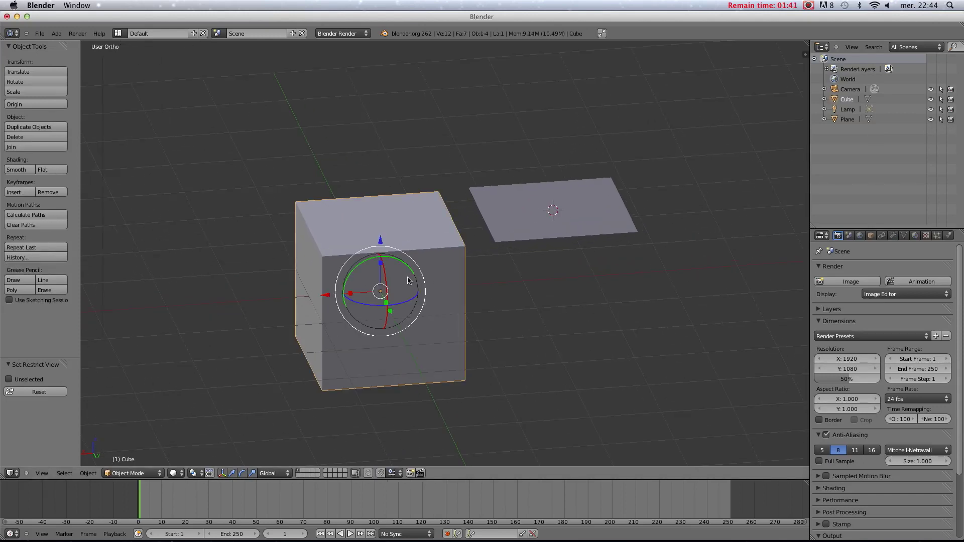
right_click(533, 227, "shift")
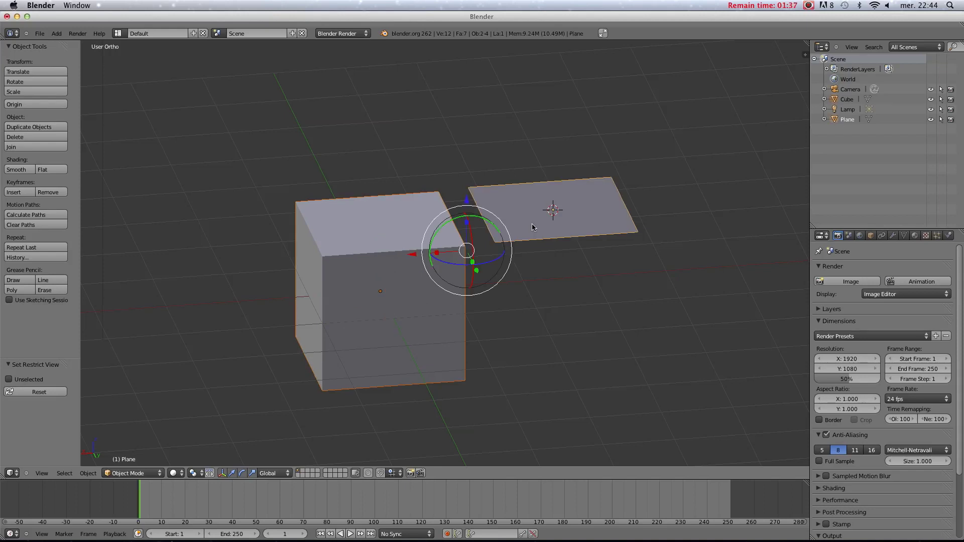
key("ctrl+p")
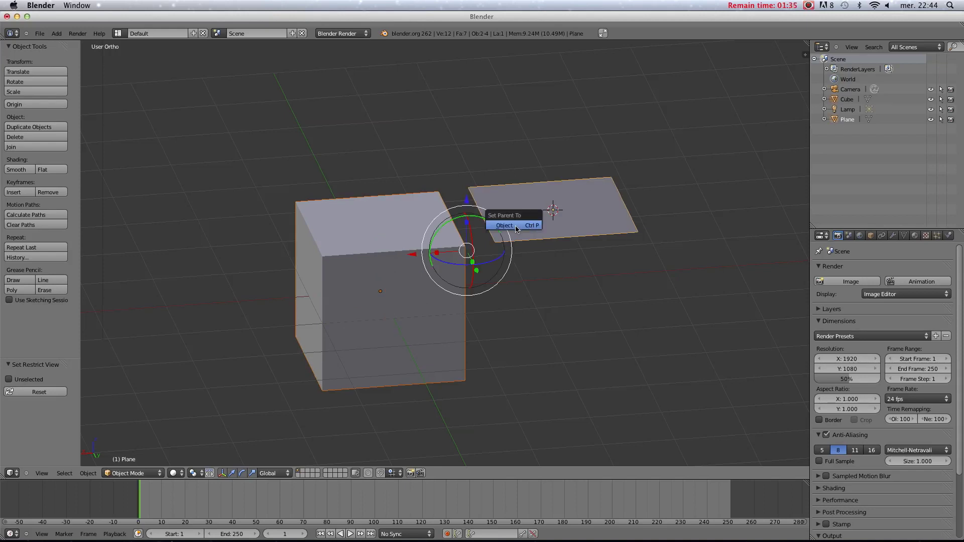
left_click(516, 227)
- Examine the objects nested under the plane in the Outliner with only the plane selected, and undo that selection change
right_click(556, 230)
left_click(824, 109)
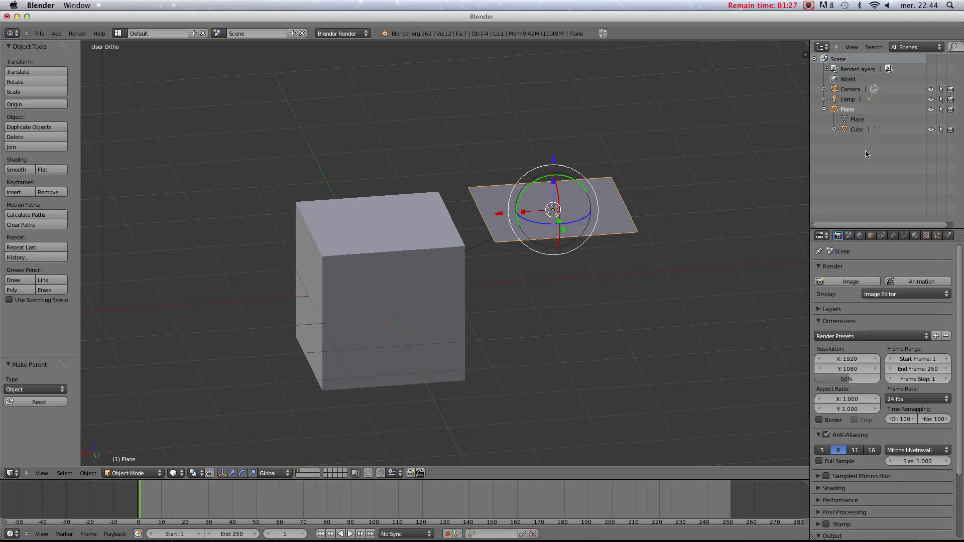
left_click(823, 110)
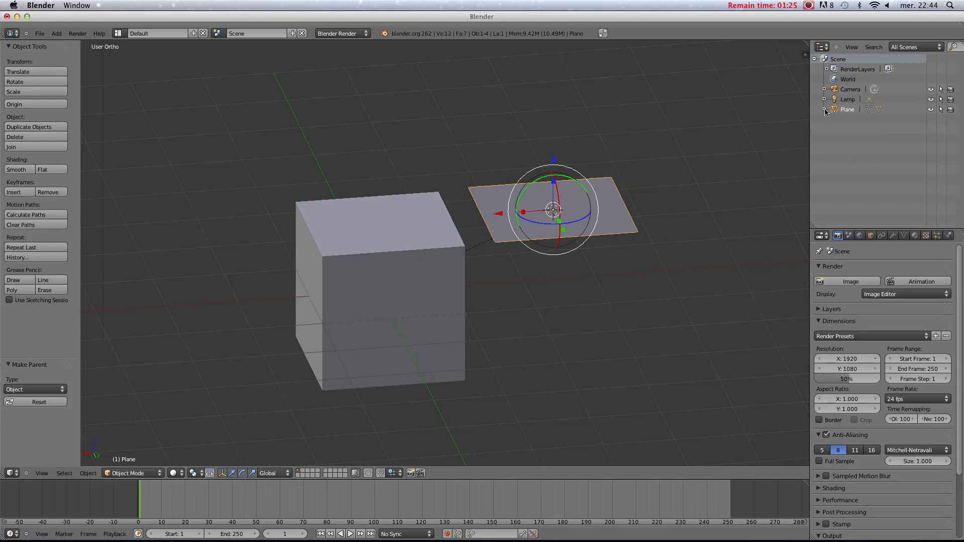
key("ctrl+z")
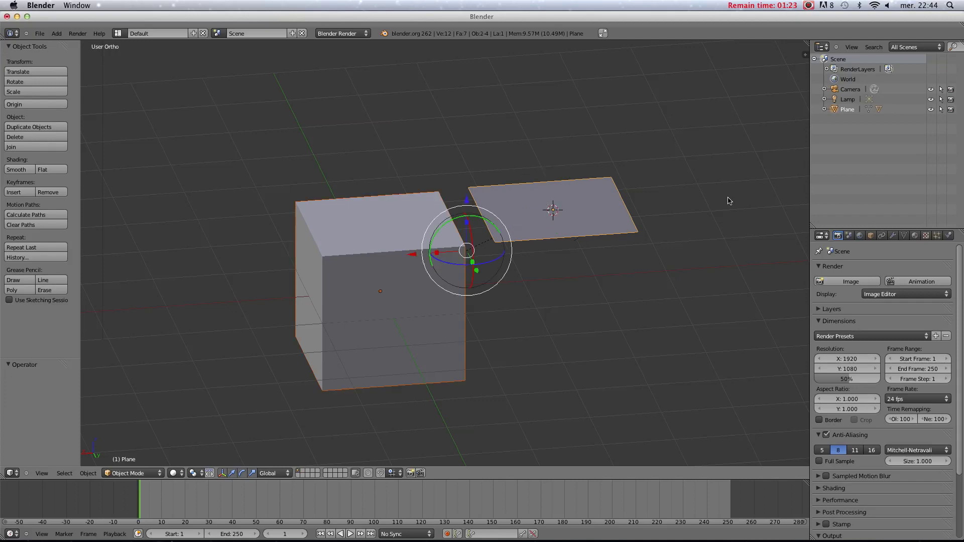
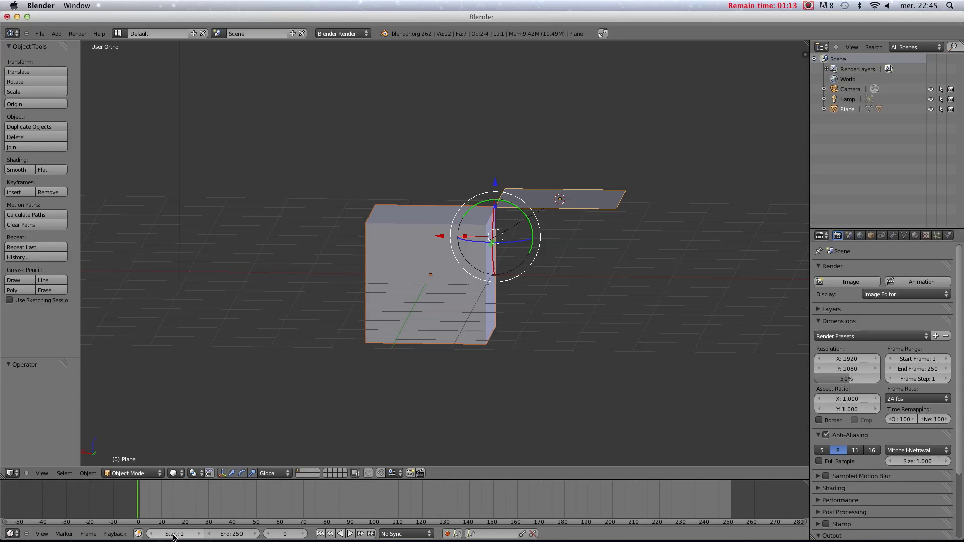
- Set the timeline's start frame to 0 and scrub the current frame to 7
left_click_drag(229, 534, 236, 535)
key("super+z")
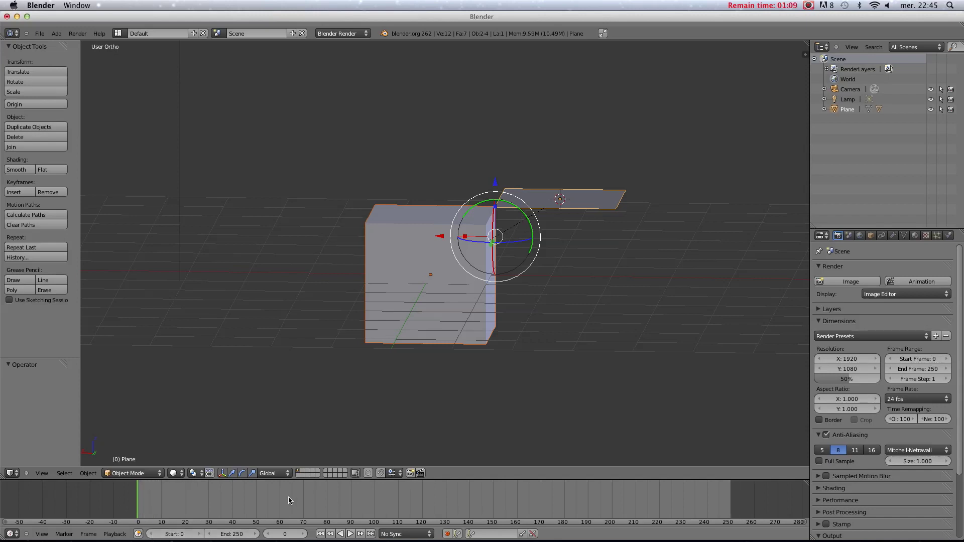
mouse_move(413, 380)
middle_mouse_down("shift")
mouse_move(419, 402)
mouse_move(409, 387)
middle_mouse_up("shift")
mouse_move(148, 500)
left_mouse_down()
mouse_move(733, 502)
mouse_move(137, 502)
left_mouse_up()
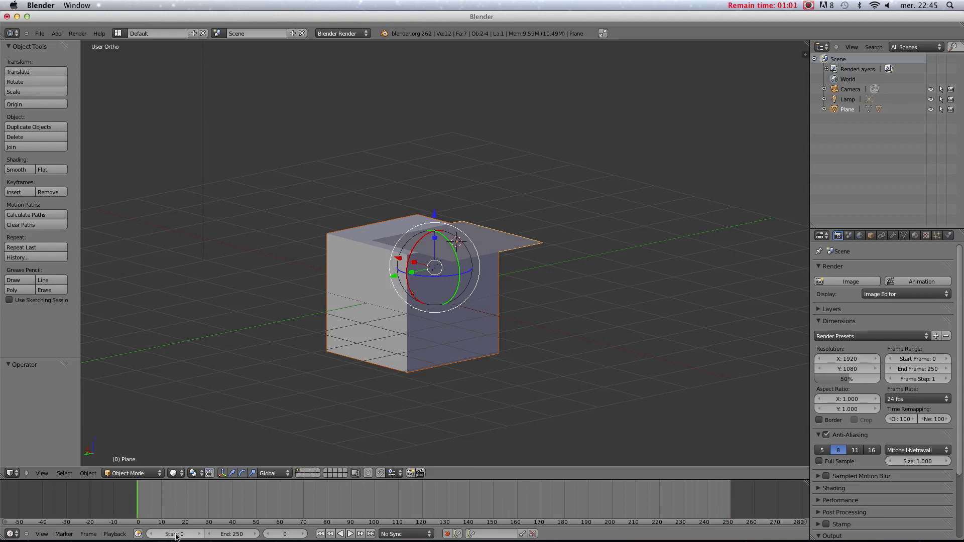
left_click_drag(282, 535, 154, 507)
scroll(460, 334, "down", 3)
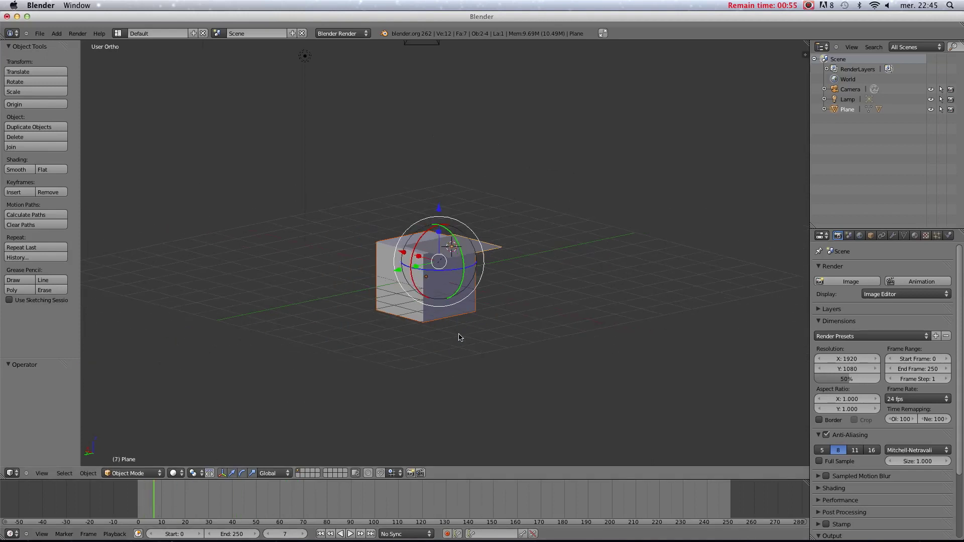
- Play and stop the animation, and deselect all objects
key("alt+a")
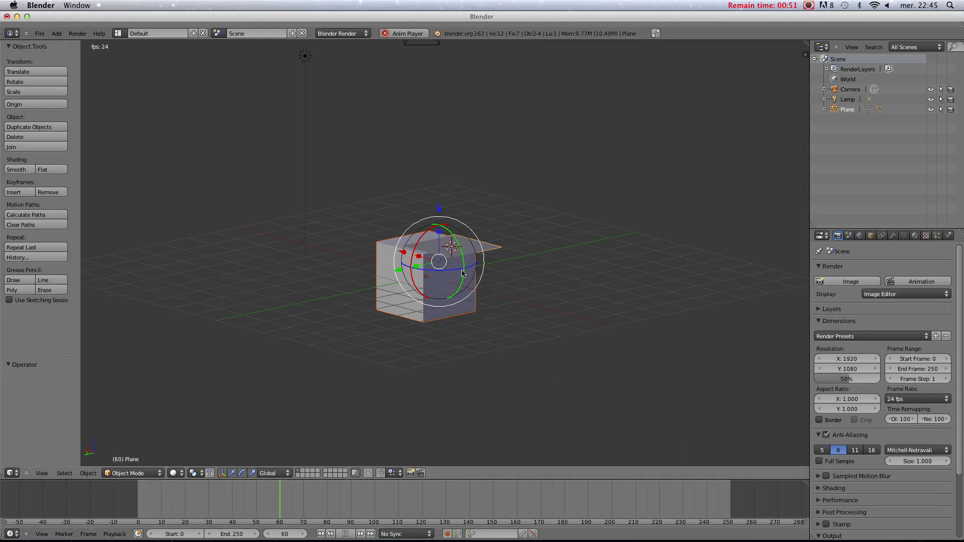
key("alt+a")
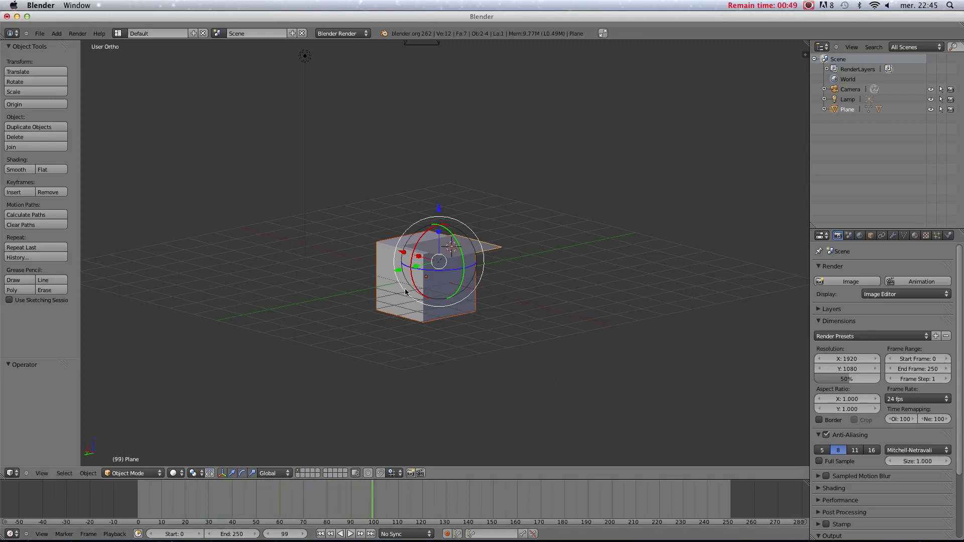
key("a")
middle_click_drag(454, 333, 473, 360)
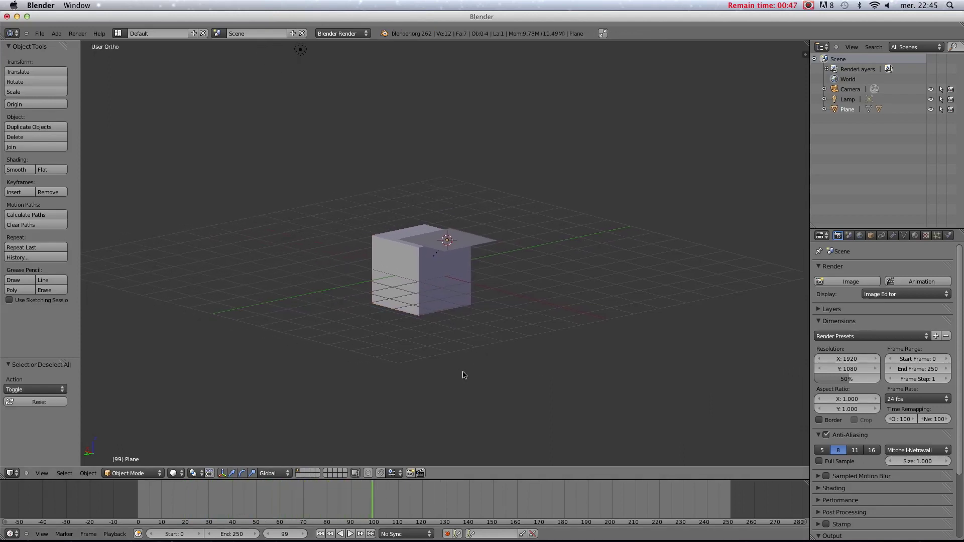
- Scrub the timeline back to around frame 10 and play the animation again for a moment before stopping it
key("alt+a")
left_click_drag(329, 510, 163, 507)
left_click(350, 534)
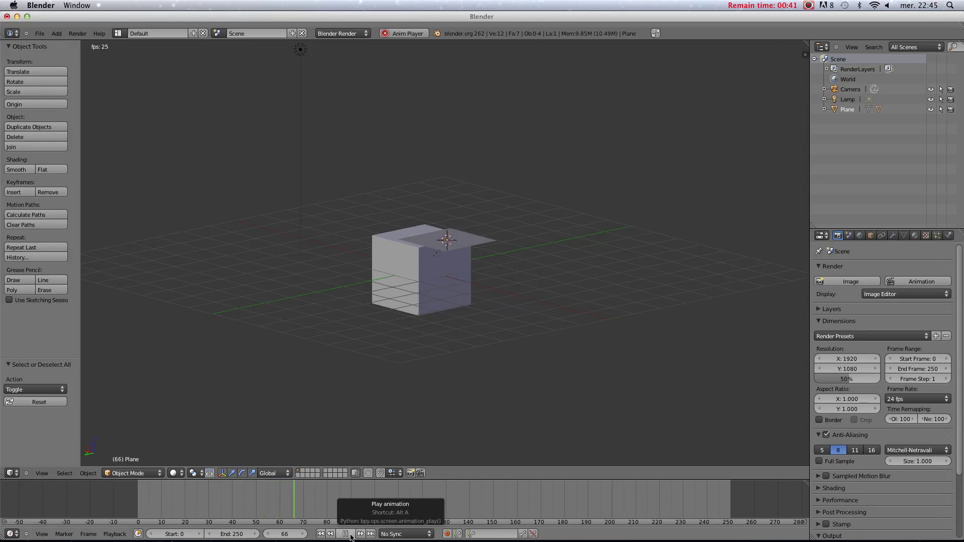
left_click(351, 533)
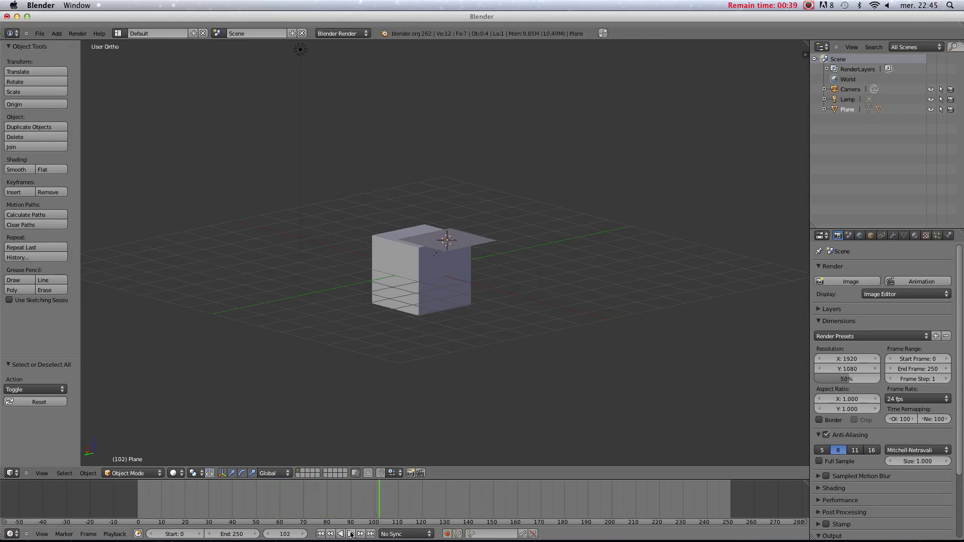
- Split the 3D view into two side-by-side viewports and show the camera view in the new one
left_click_drag(464, 480, 465, 482)
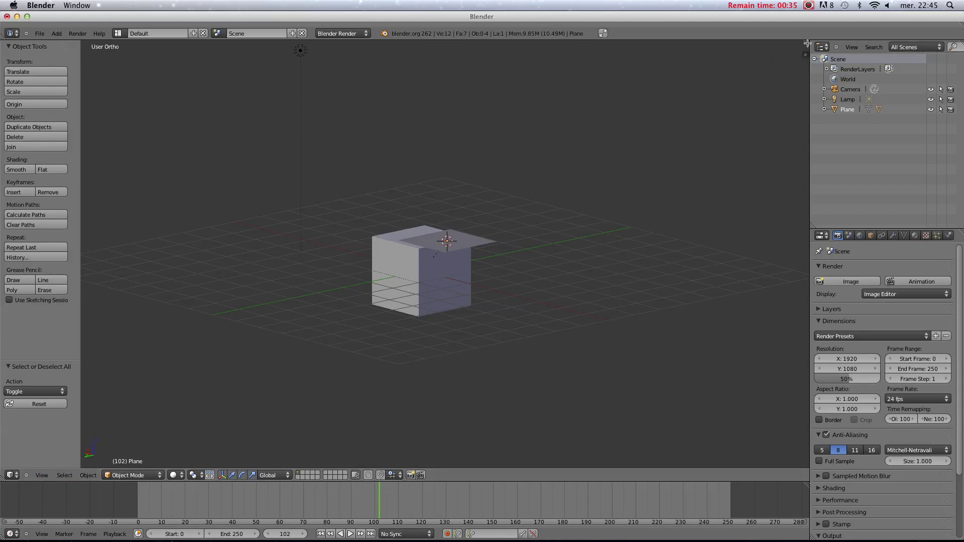
left_click_drag(807, 42, 409, 115)
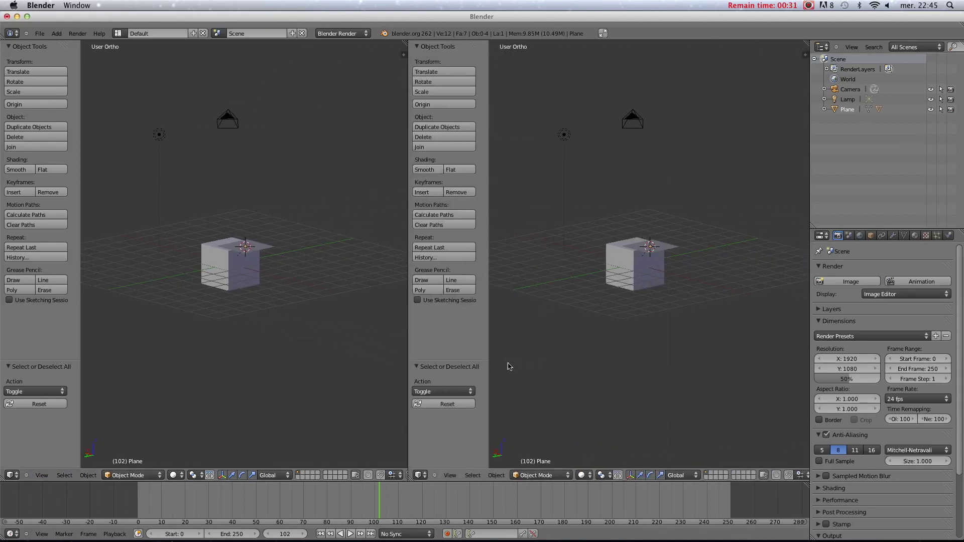
key("KP_0")
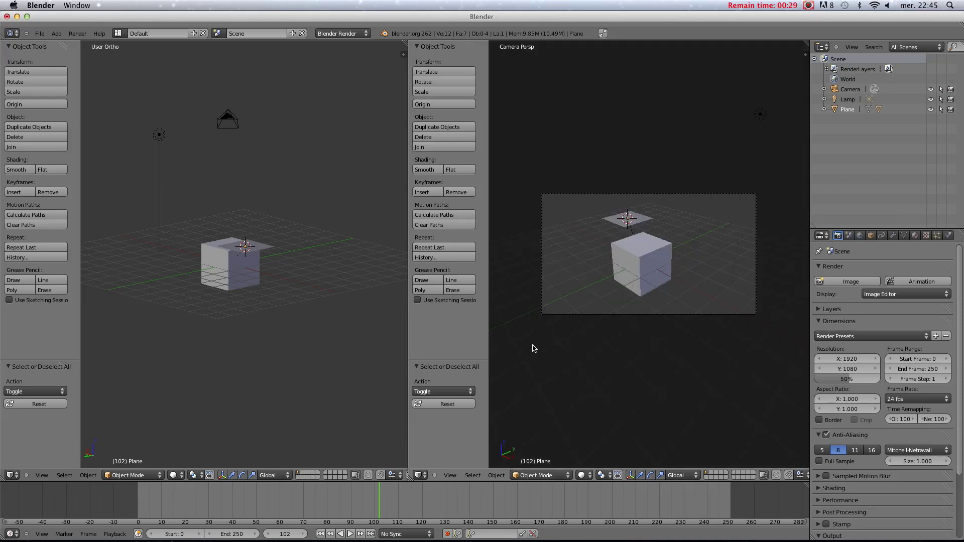
- Hide the tool shelf in the camera viewport and widen that viewport so the camera frame appears larger
key("t")
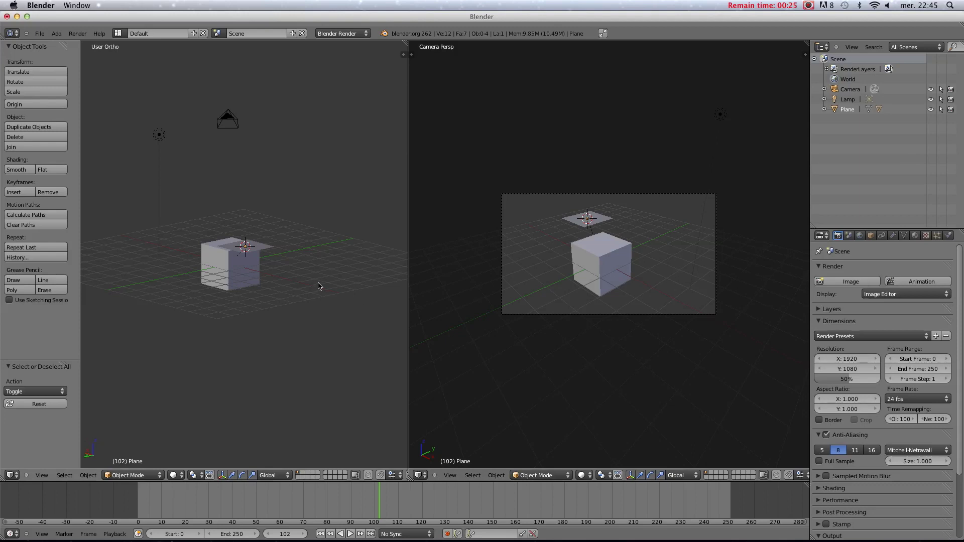
key("n")
key("n")
scroll(482, 297, "up", 2)
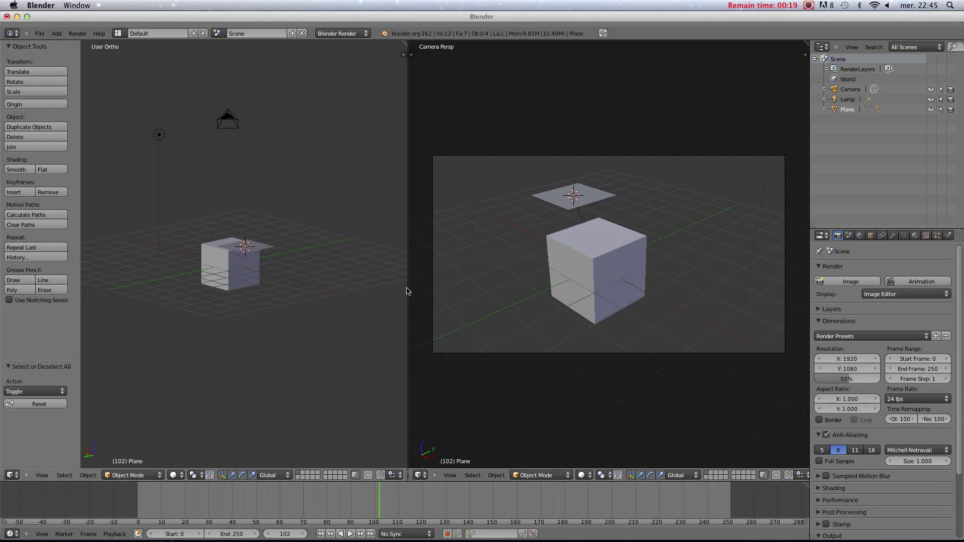
left_click_drag(408, 287, 369, 289)
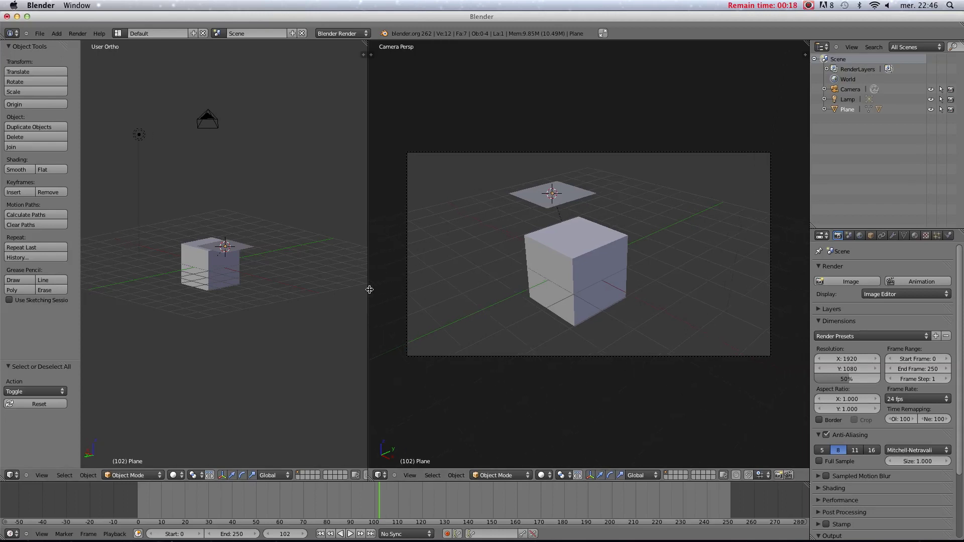
- Switch the other viewport to top view and try moving the cube there, cancelling the move
right_click(224, 269)
key("KP_7")
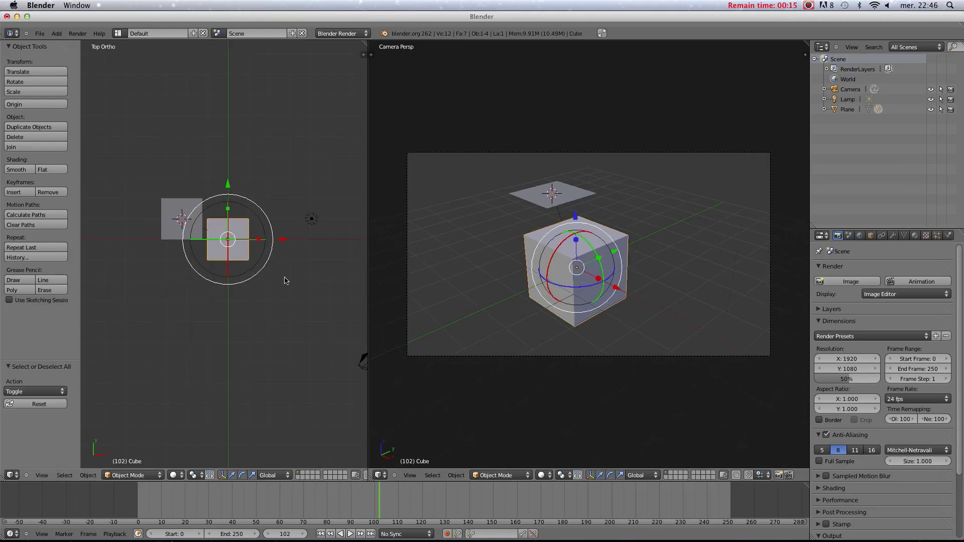
key("g")
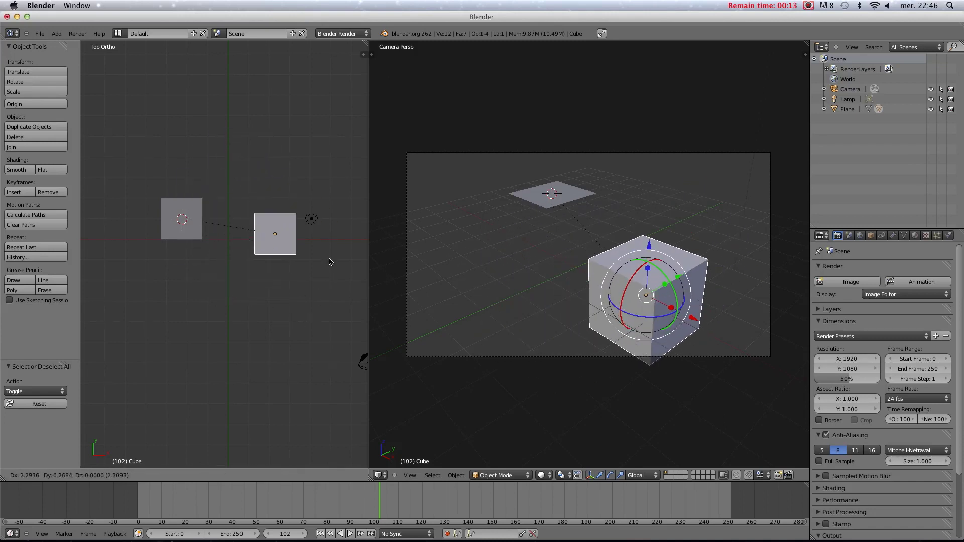
right_click(269, 252)
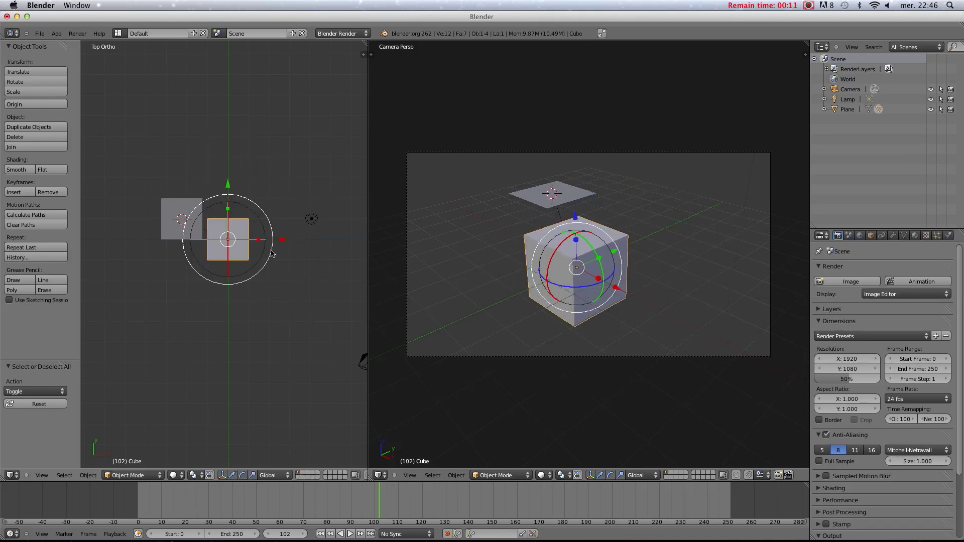
- Select the plane and try rotating and moving it together with its child cube, cancelling both transforms
right_click(177, 219)
key("r")
right_click(238, 272)
key("g")
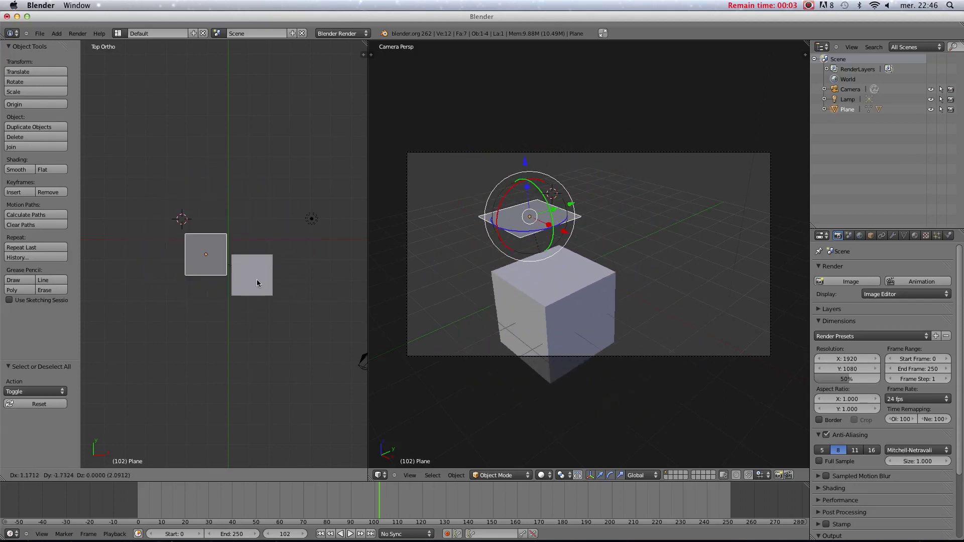
right_click(199, 257)
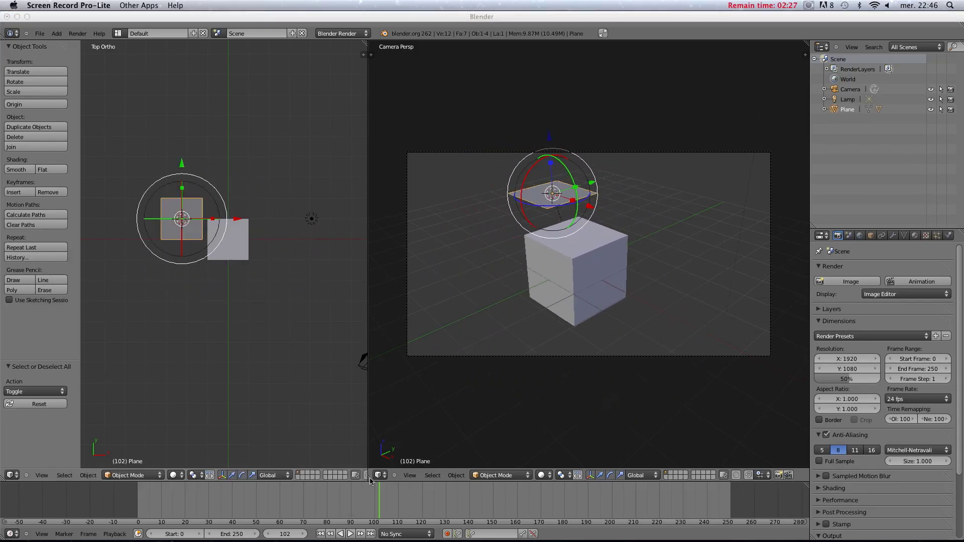
- Merge the two viewports back into a single 3D view and start a new default scene
key("ctrl+Up")
mouse_move(445, 322)
middle_mouse_down()
mouse_move(456, 316)
mouse_move(426, 281)
mouse_move(460, 322)
middle_mouse_up()
left_click(39, 34)
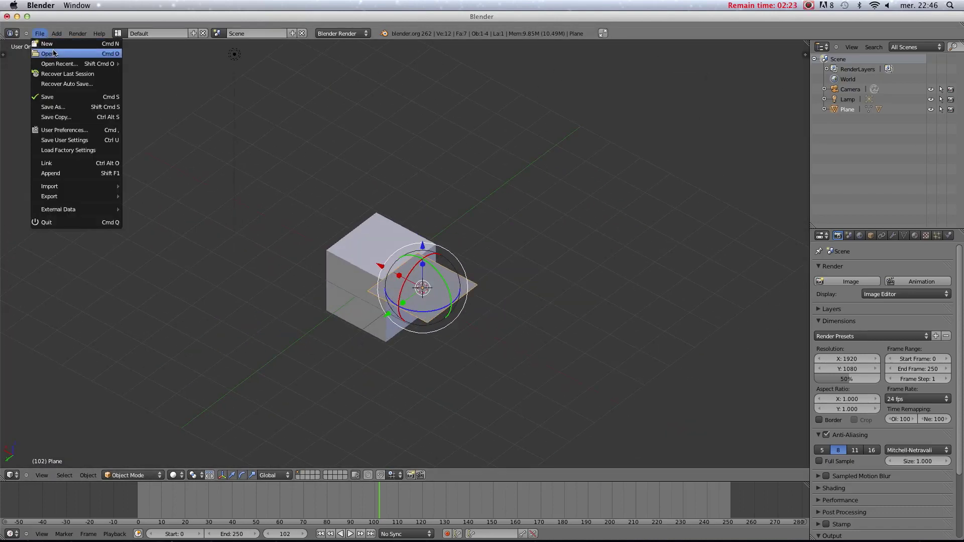
left_click(71, 44)
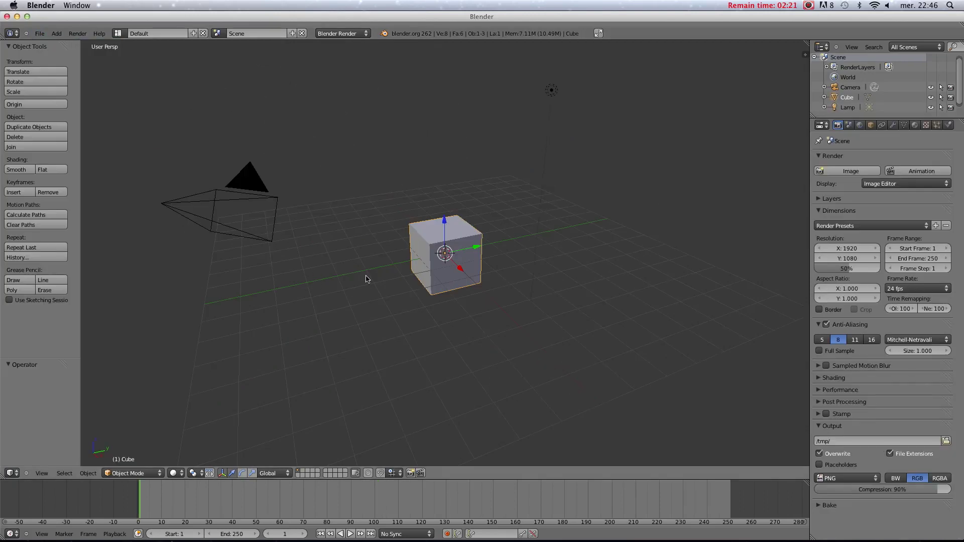
- Enlarge the Outliner downward so the new scene's whole object list fits, and collapse the Render section in the properties
scroll(467, 291, "up", 2)
middle_click_drag(494, 297, 495, 305, "shift")
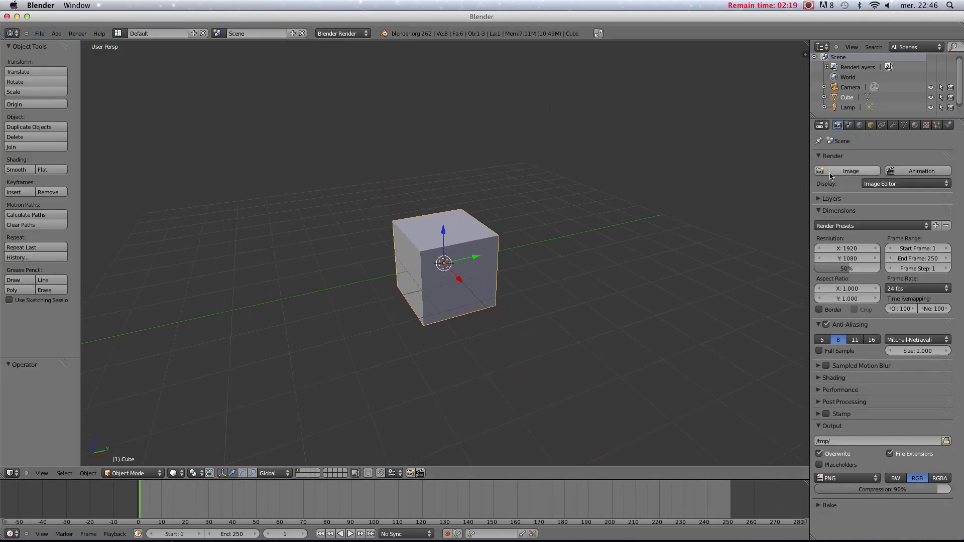
left_click_drag(892, 120, 897, 207)
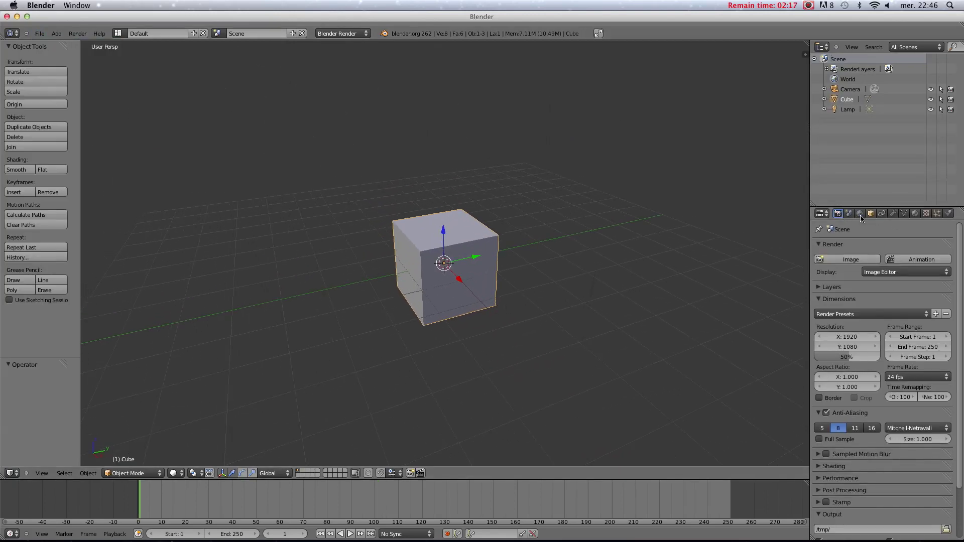
left_click(819, 244)
- Try the Cycles Render engine, look through its render properties, and switch back to Blender Render
left_click(341, 34)
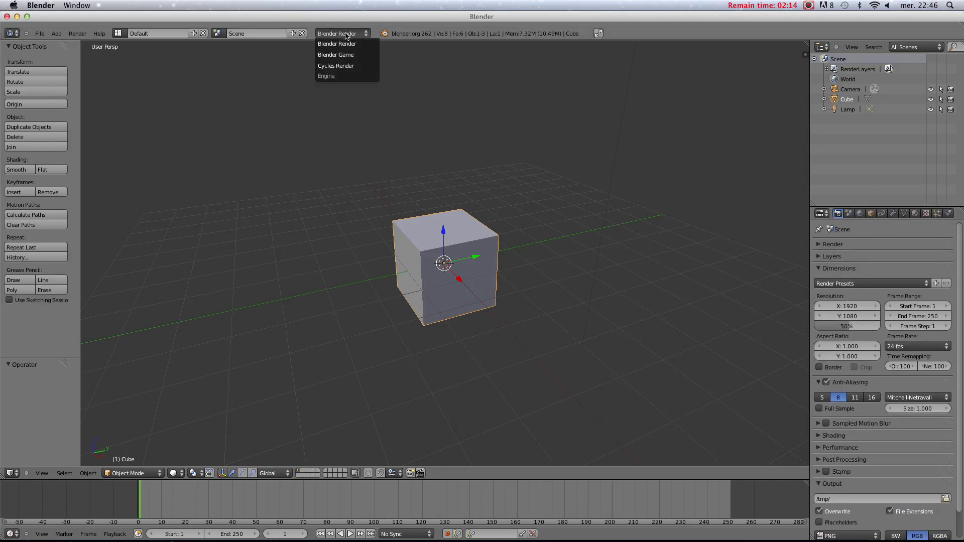
left_click(354, 65)
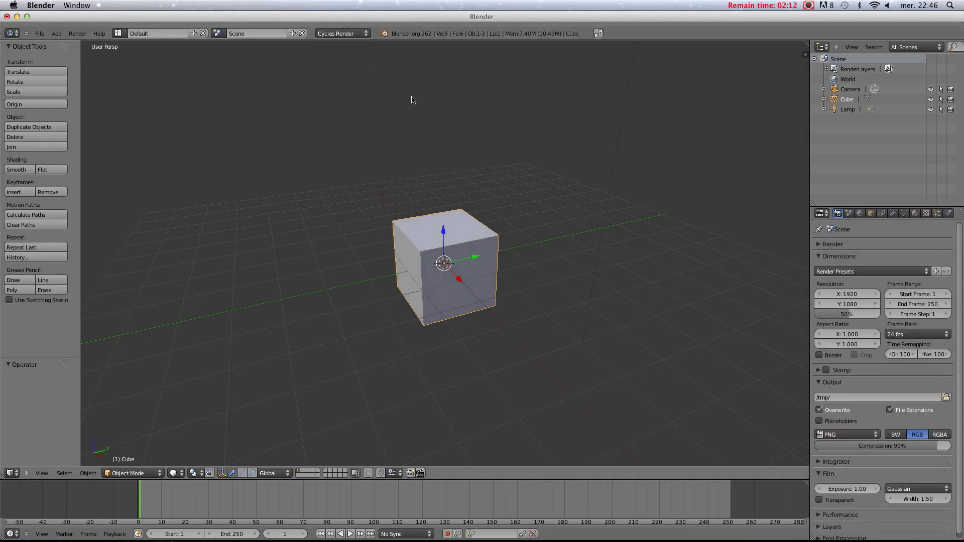
left_click(872, 215)
left_click(838, 214)
scroll(878, 314, "down", 1)
scroll(878, 315, "up", 1)
left_click(359, 34)
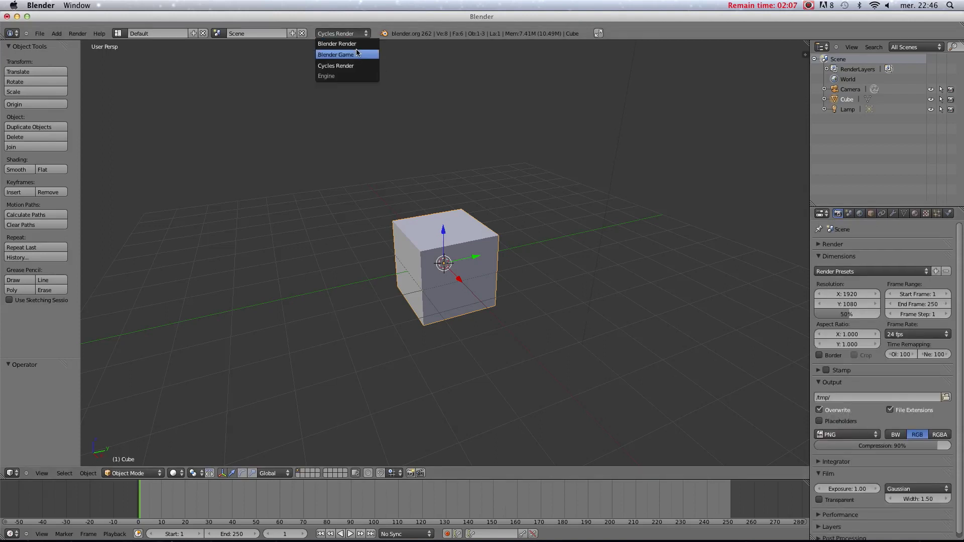
left_click(360, 45)
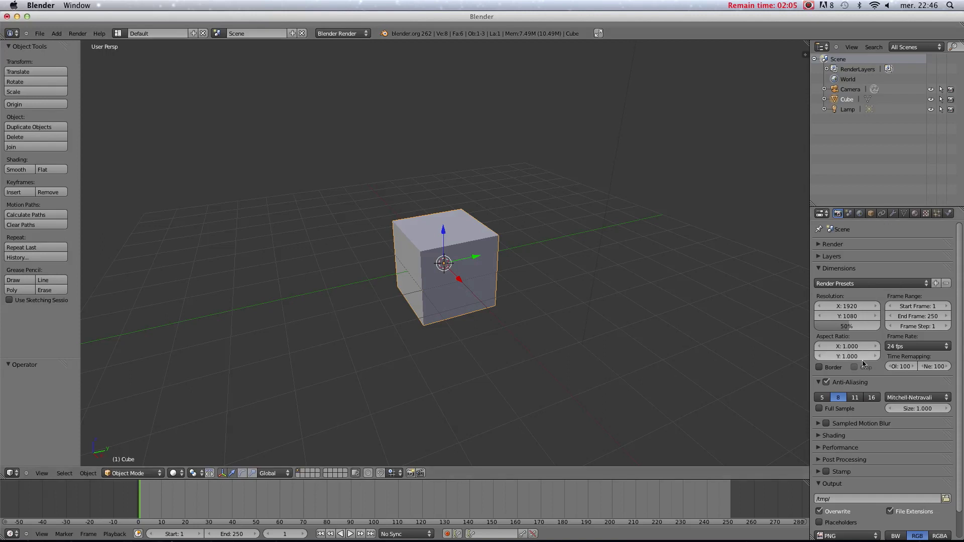
- Collapse the Dimensions, Anti-Aliasing and Output sections of the render properties, briefly viewing the Render section's image and animation options
scroll(880, 363, "down", 2)
scroll(878, 346, "up", 2)
left_click(819, 268)
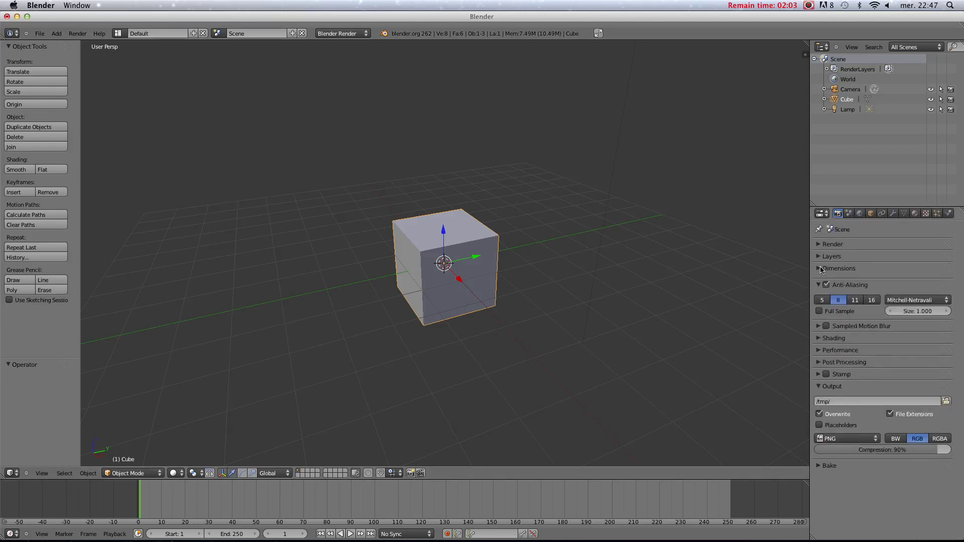
left_click(818, 245)
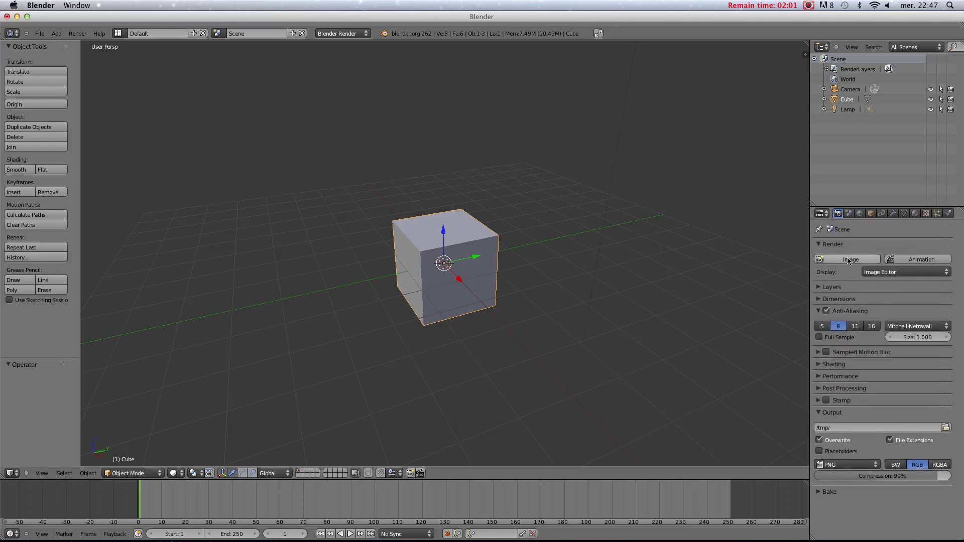
left_click(821, 245)
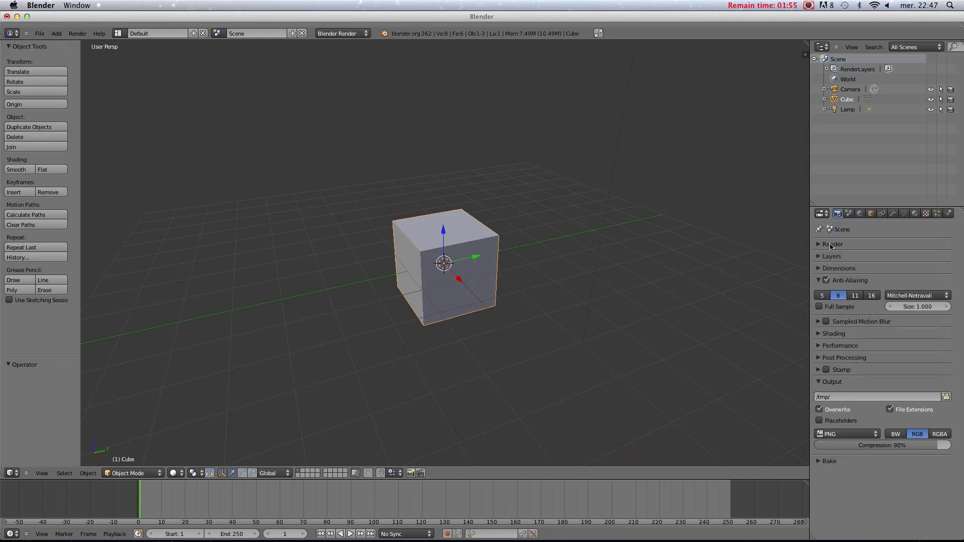
left_click(817, 281)
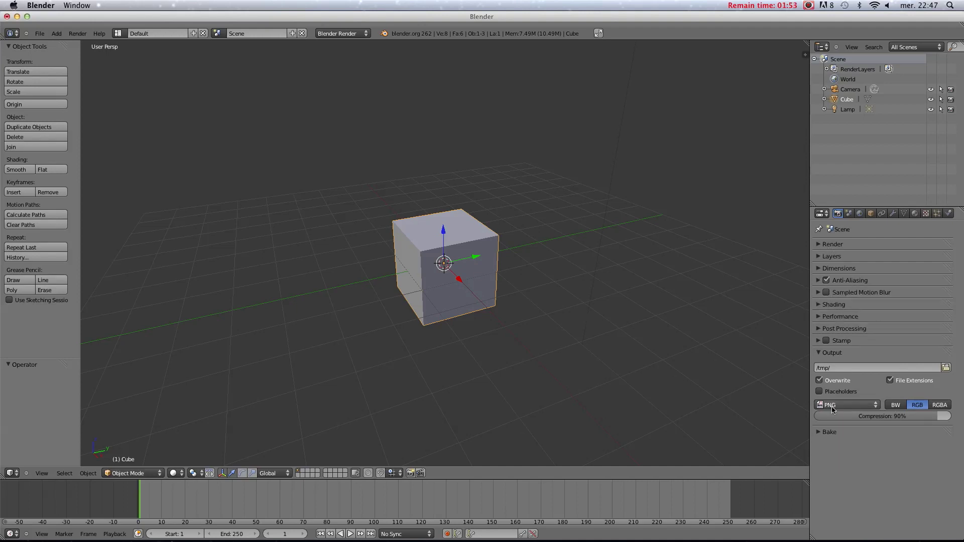
left_click(818, 353)
- Examine the Layers, Dimensions, Anti-Aliasing and Sampled Motion Blur render settings one after another
left_click(817, 256)
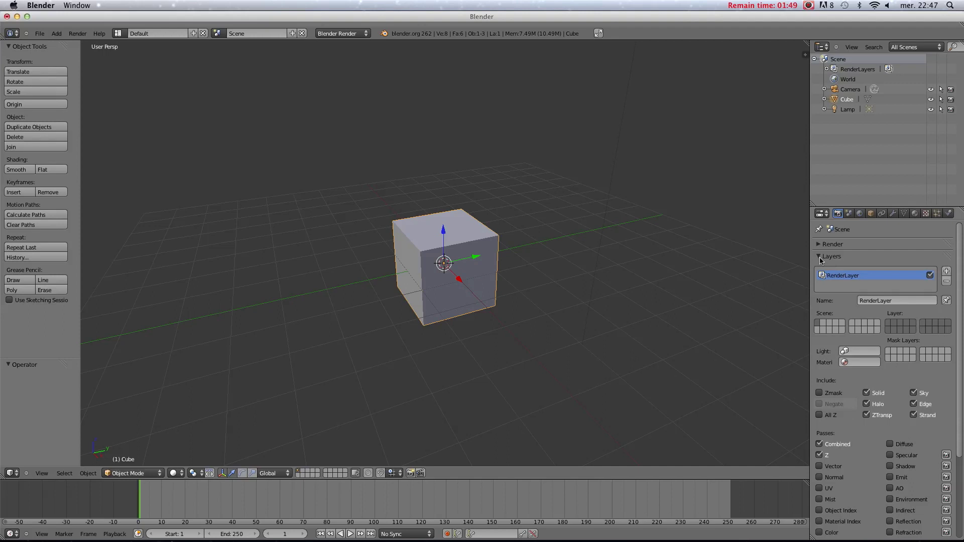
left_click(818, 257)
left_click(818, 268)
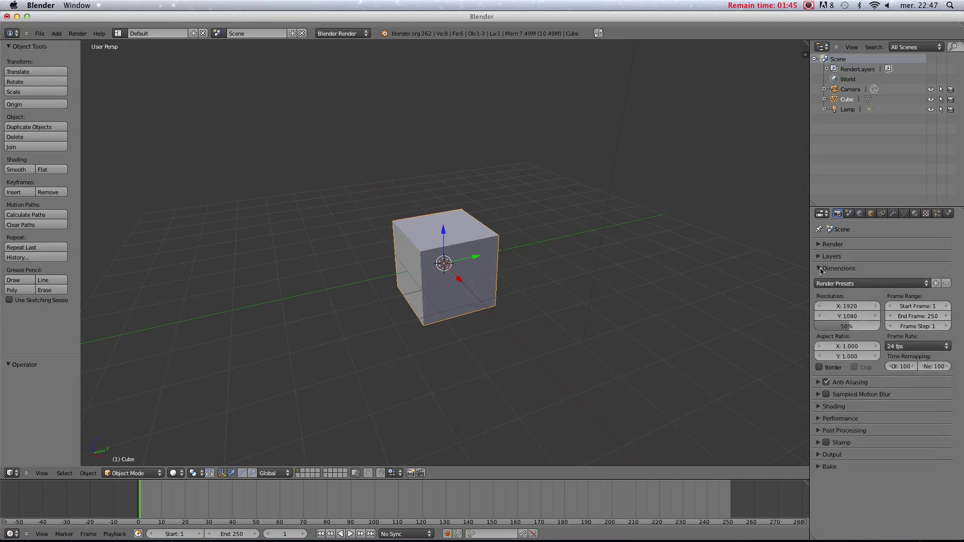
left_click(819, 269)
left_click(819, 280)
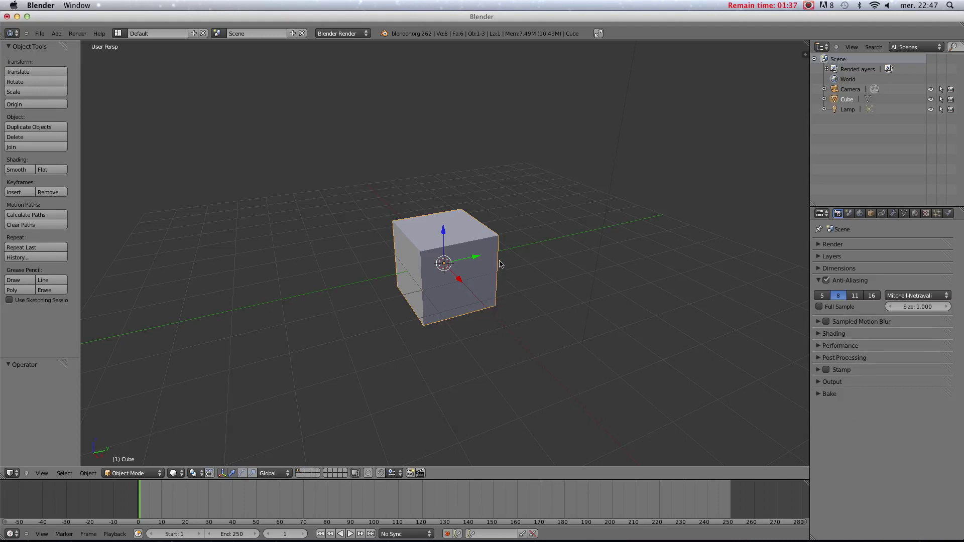
left_click(818, 280)
left_click(818, 292)
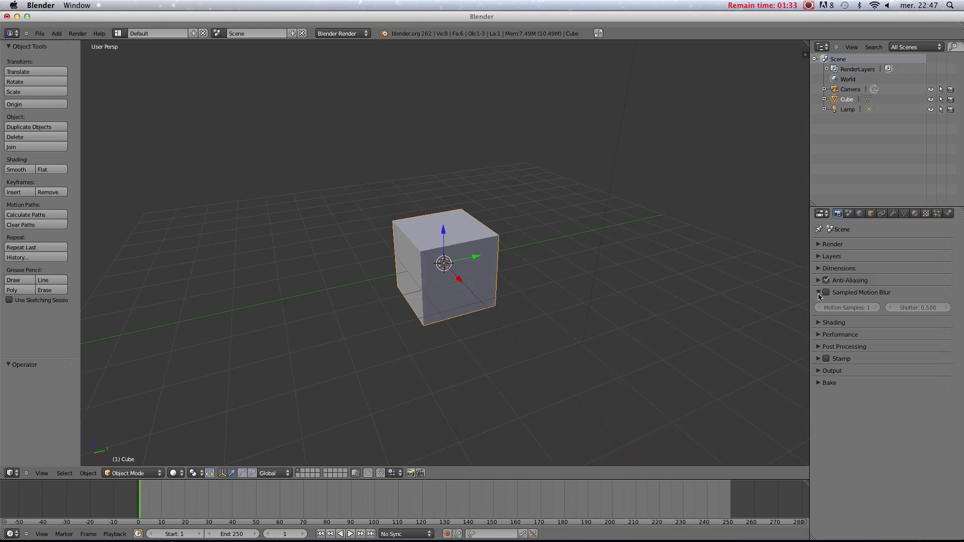
- Collapse the Sampled Motion Blur section and examine the Shading render settings
left_click(818, 293)
left_click(818, 305)
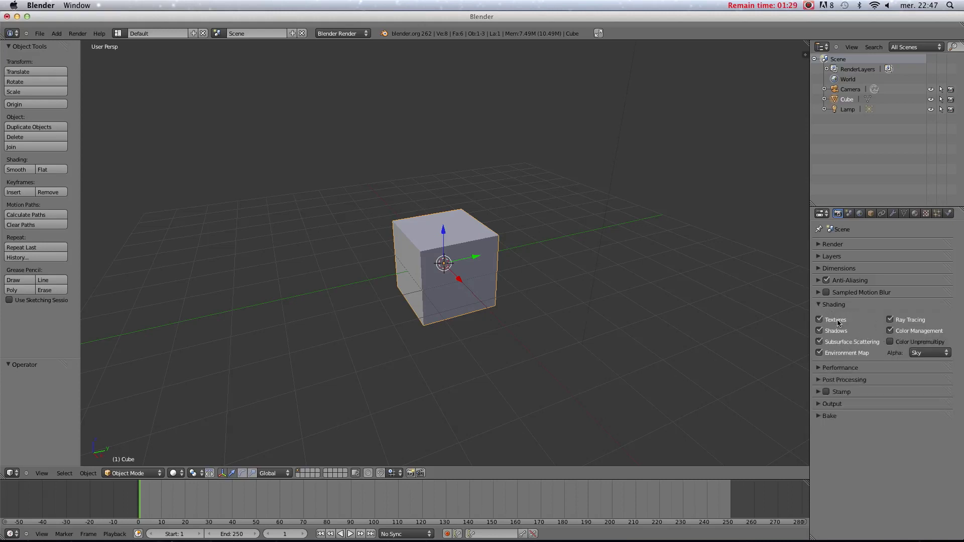
left_click(819, 305)
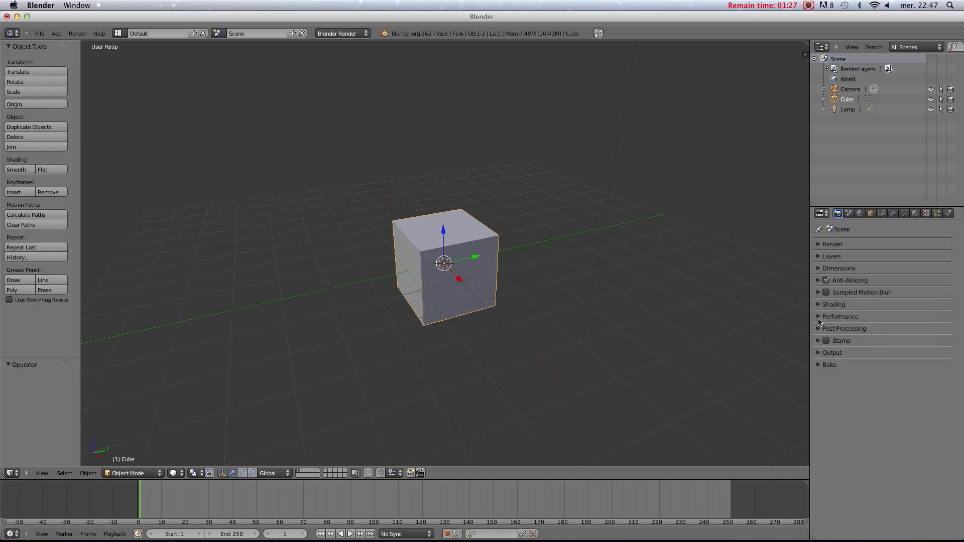
- Try raising and lowering the X and Y tile counts in the Performance render settings, and collapse that section
left_click(818, 318)
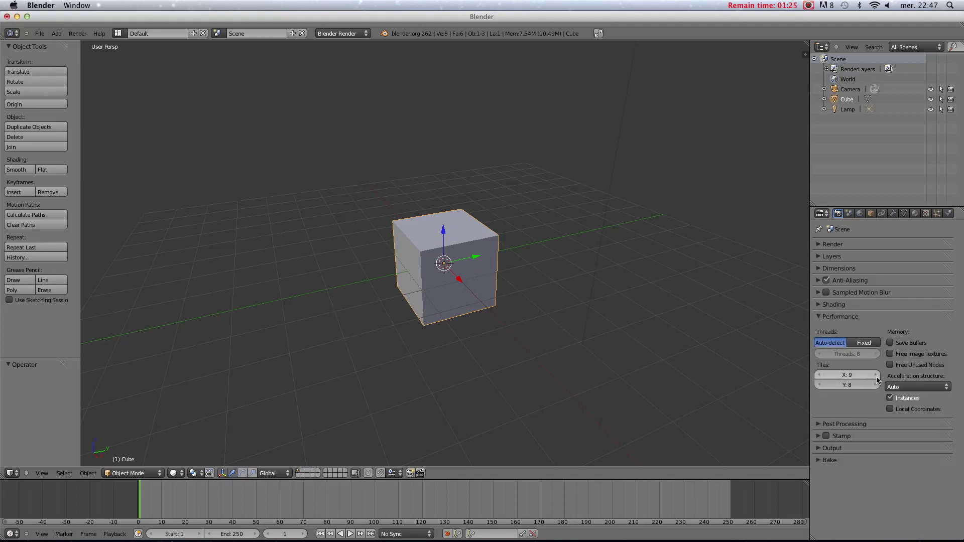
left_click(825, 379)
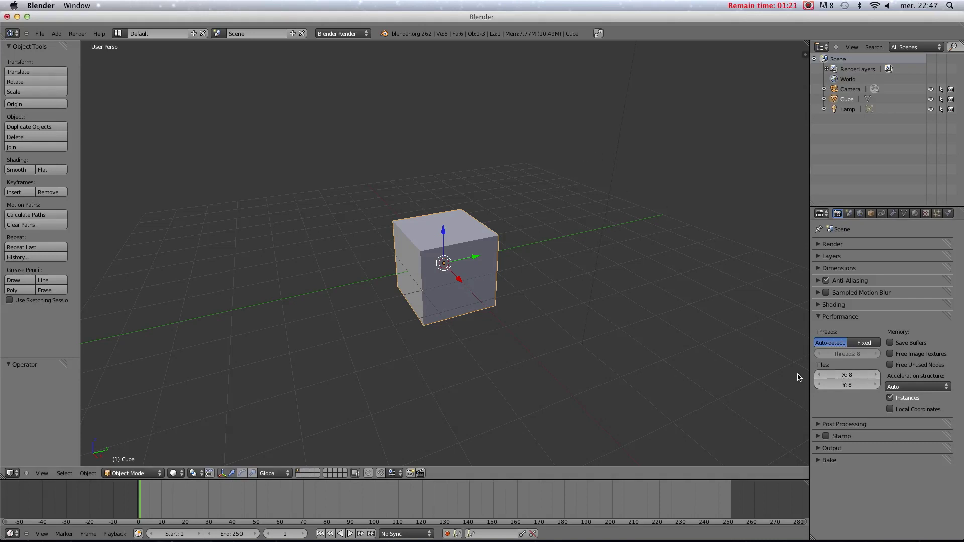
left_click(873, 376)
left_click(873, 376)
left_click(875, 385)
left_click(875, 385)
left_click(818, 376)
left_click(816, 376)
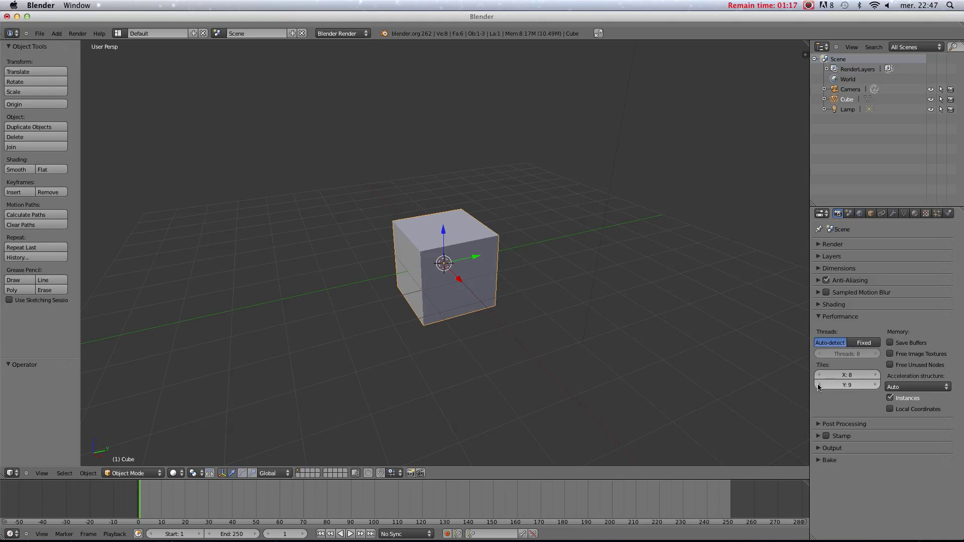
left_click(818, 316)
- Examine the Post Processing and Output render settings one after the other
left_click(819, 329)
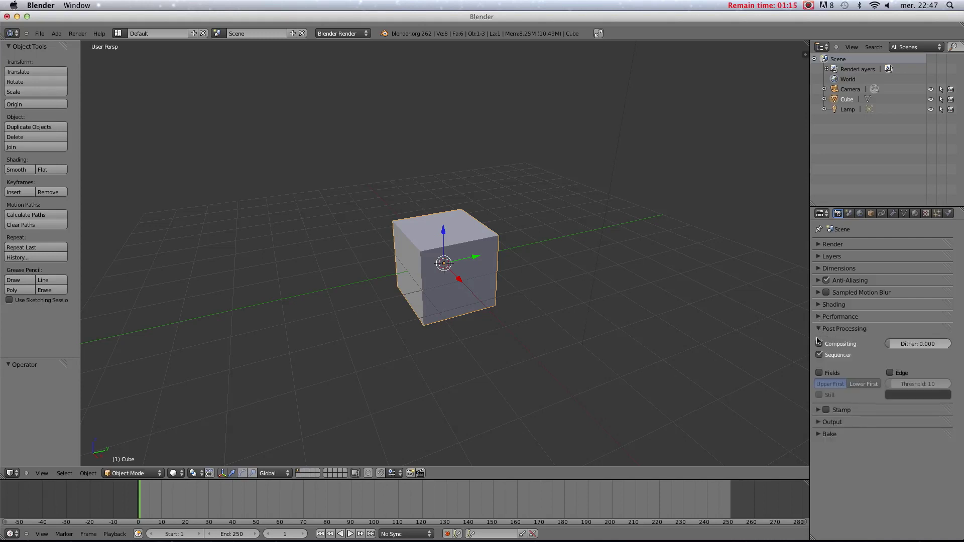
left_click(819, 355)
left_click(819, 344)
left_click(820, 330)
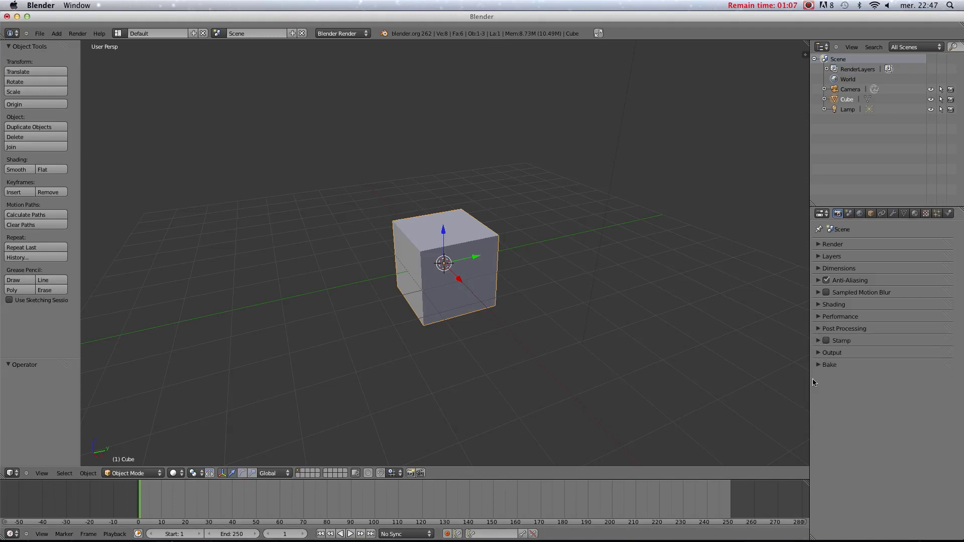
left_click(825, 353)
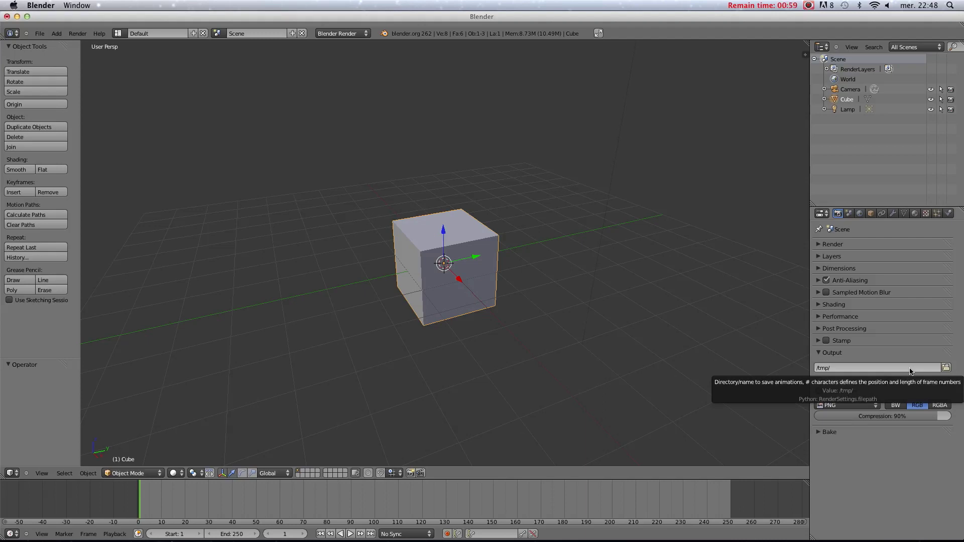
left_click(825, 353)
- Set the scene's units to Metric after comparing them with Imperial, and view the scene's gravity settings
left_click(849, 214)
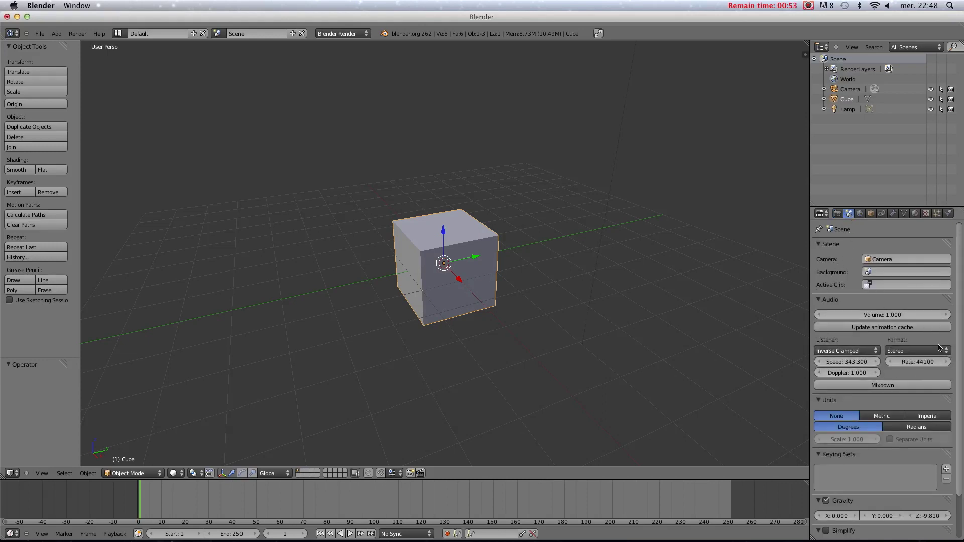
left_click(878, 419)
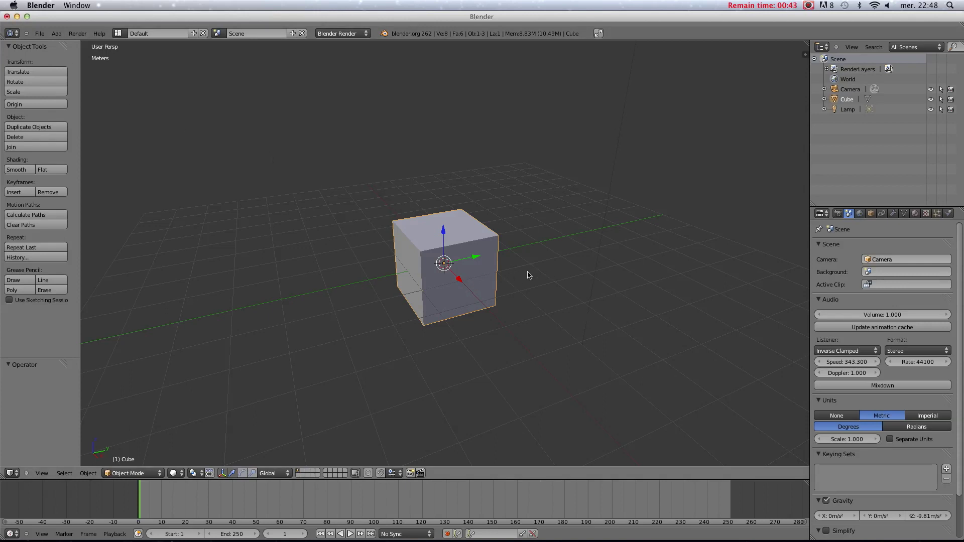
left_click(927, 416)
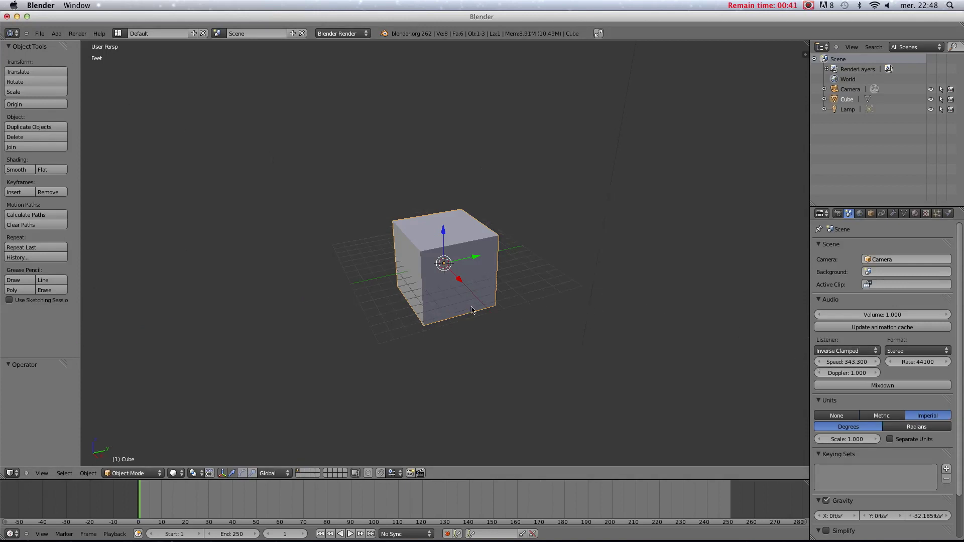
left_click(885, 415)
left_click(913, 415)
left_click(888, 415)
left_click(914, 415)
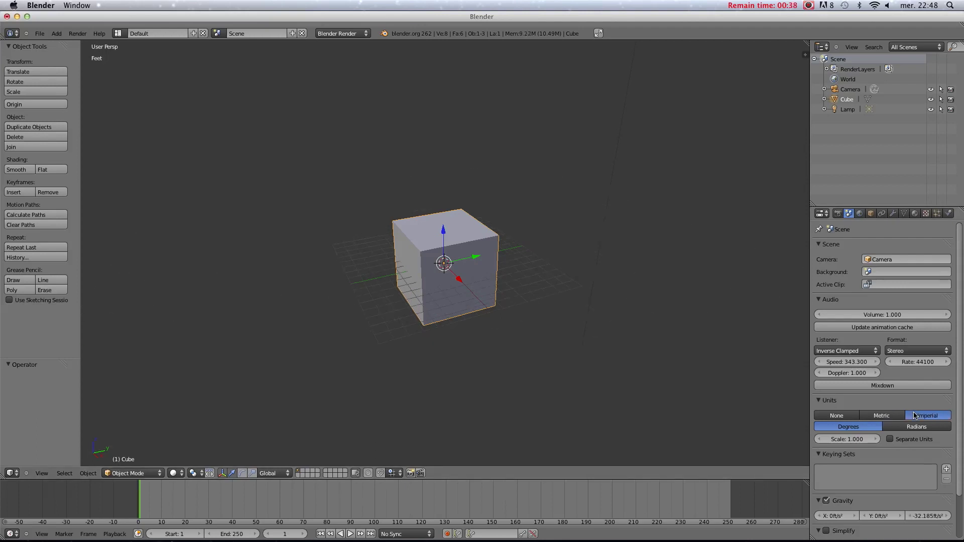
left_click(882, 416)
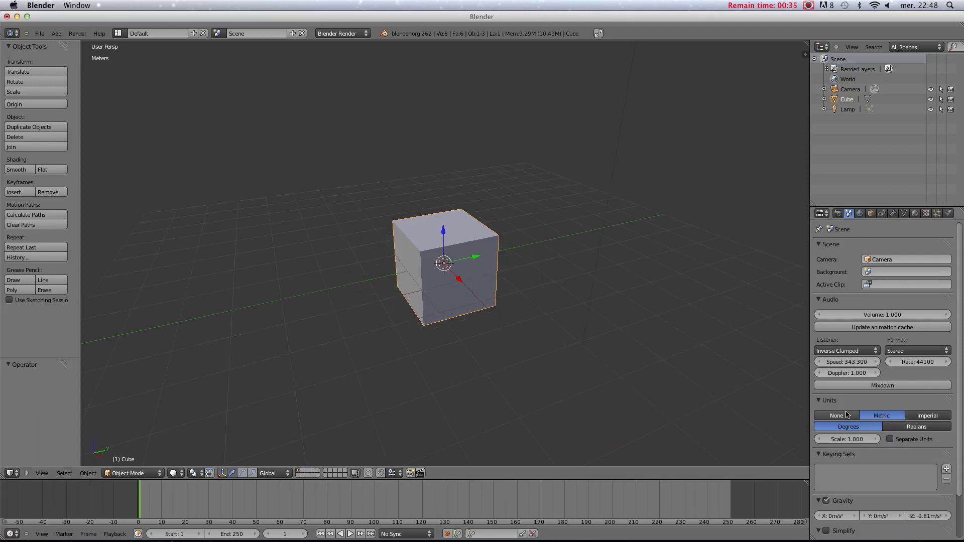
scroll(854, 419, "down", 3)
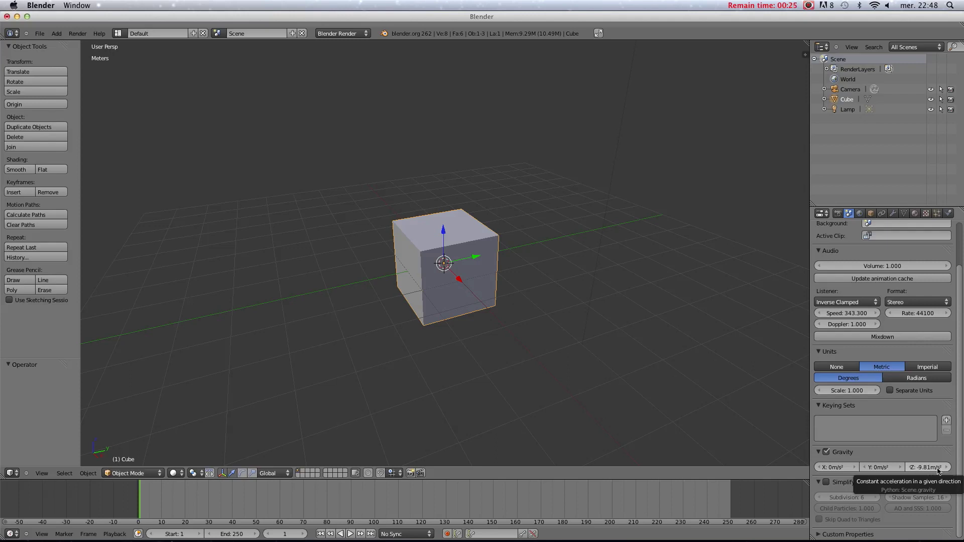
- Toggle Ambient Occlusion, Environment Lighting and Indirect Lighting on and off in the world properties, and look over the remaining world settings
left_click(859, 214)
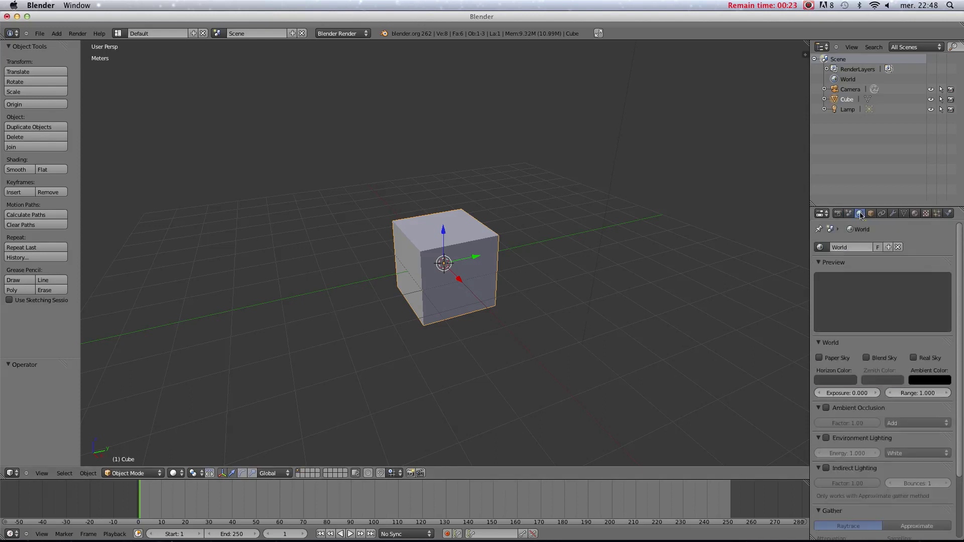
left_click(826, 348)
left_click(826, 347)
left_click(825, 378)
left_click(826, 378)
left_click(826, 409)
left_click(827, 409)
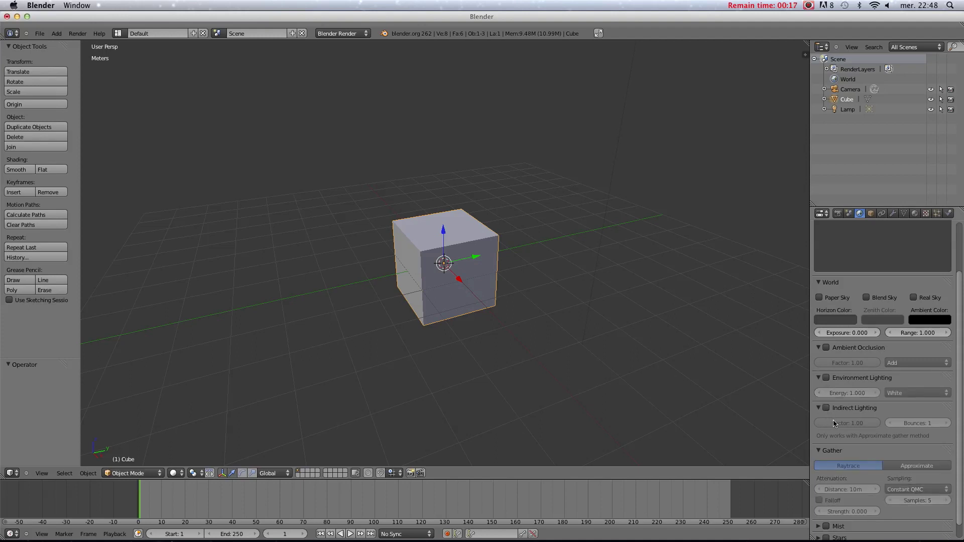
scroll(829, 416, "down", 1)
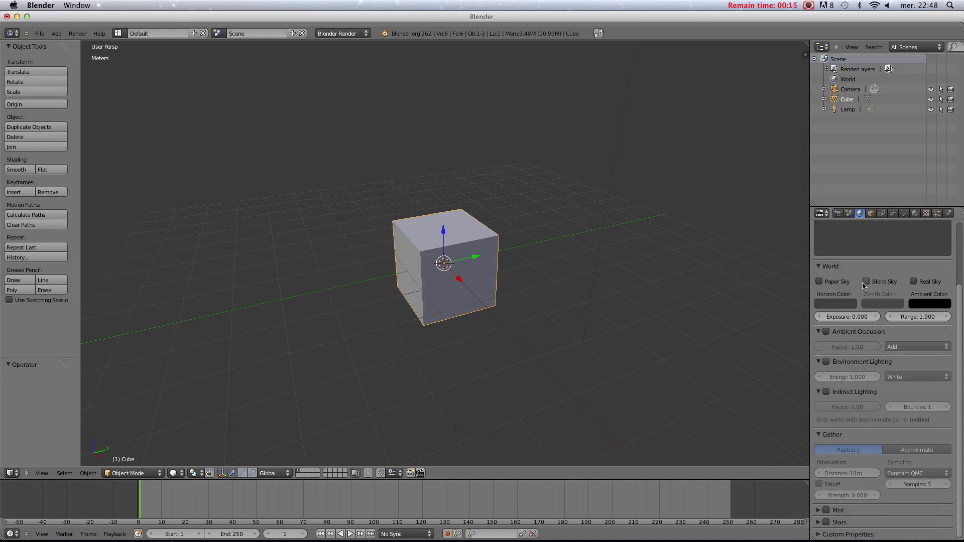
scroll(859, 301, "up", 5)
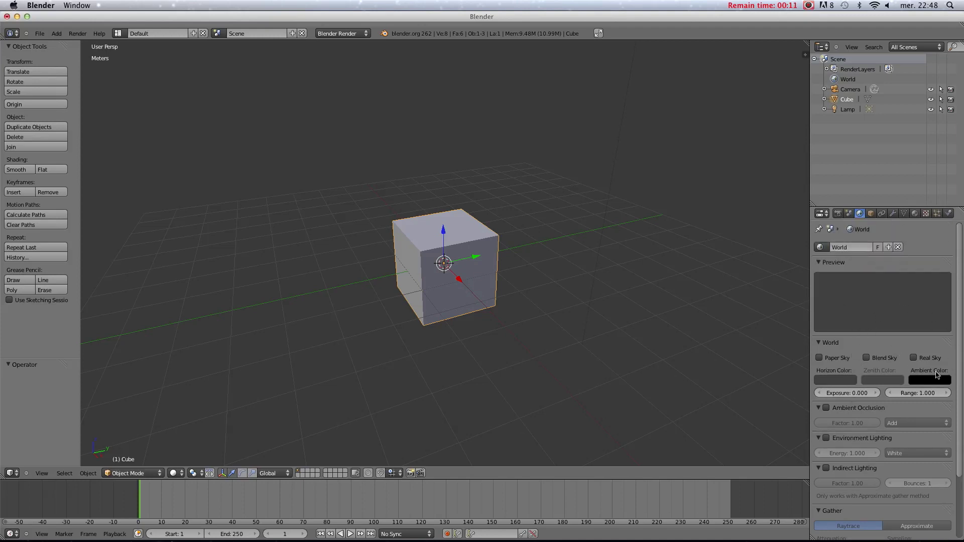
- Examine the cube's object properties, including its Transform values, rotation mode and Delta Transform section
left_click(871, 214)
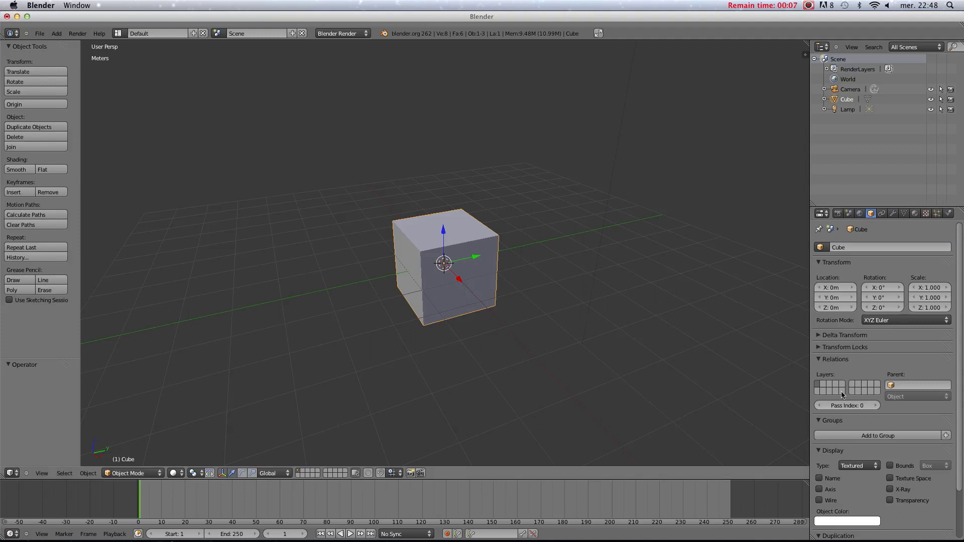
scroll(911, 424, "down", 2)
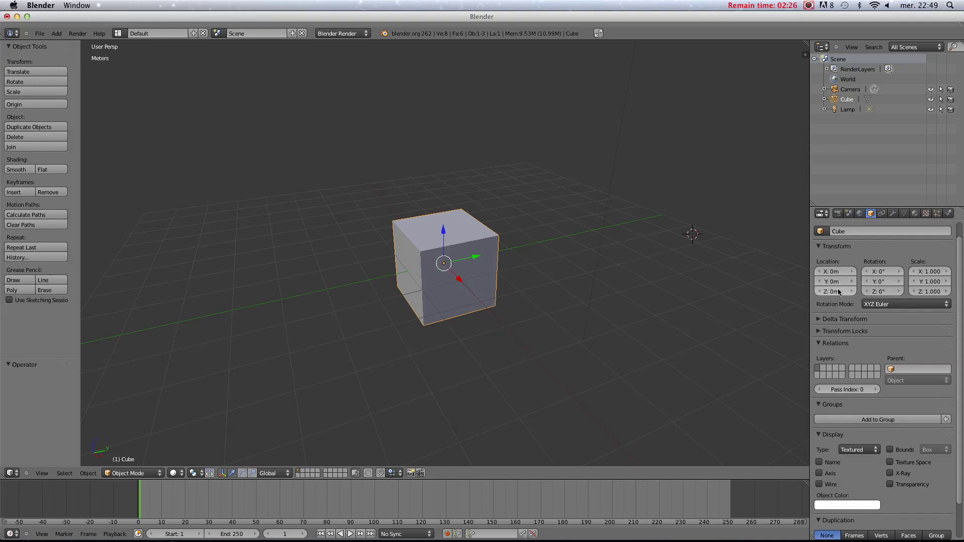
mouse_move(923, 277)
left_mouse_down()
mouse_move(946, 277)
mouse_move(924, 276)
left_mouse_up()
left_click(895, 305)
left_click(820, 320)
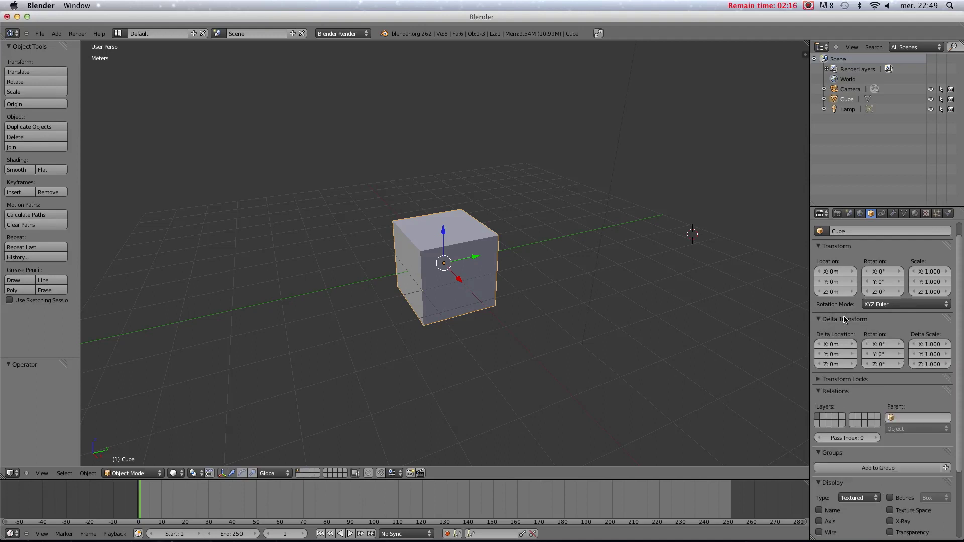
left_click(819, 321)
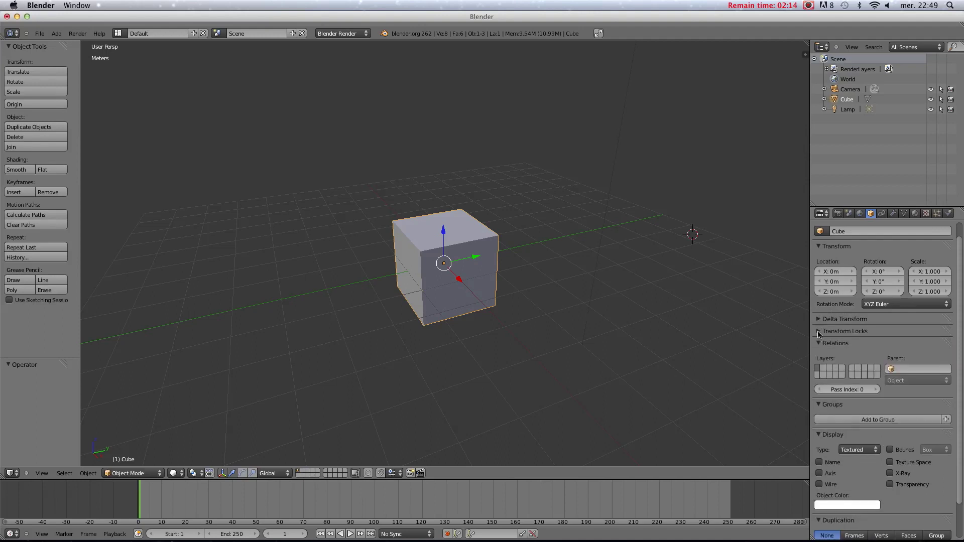
- Lock the cube's X and Y location in the transform locks and test how it can still be transformed
left_click(818, 332)
left_click(833, 357)
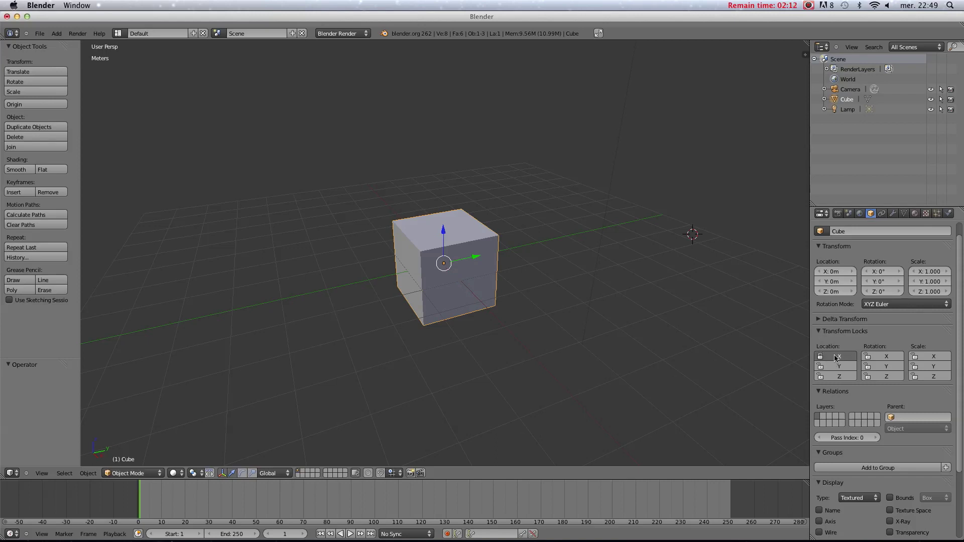
key("r")
key("Escape")
left_click(834, 366)
key("r")
key("Escape")
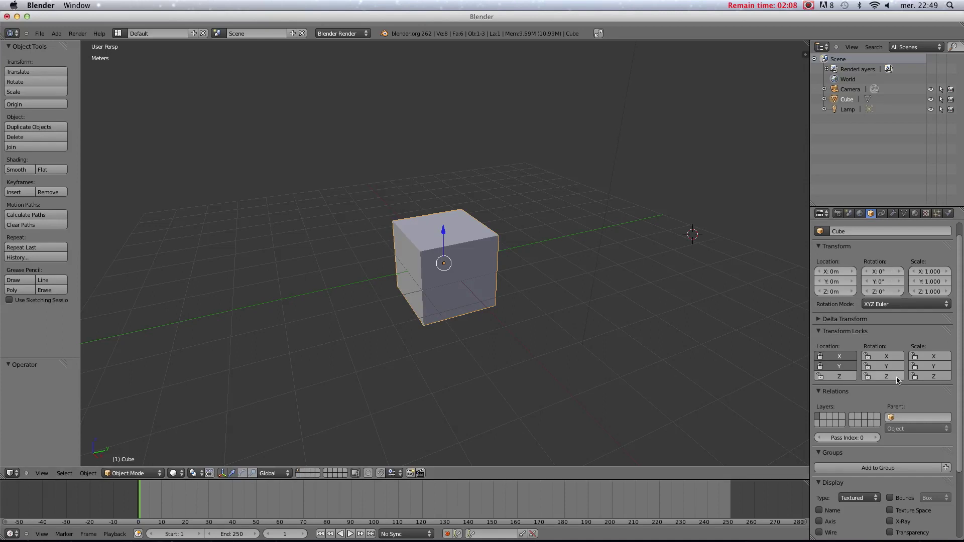
middle_click_drag(673, 343, 574, 278)
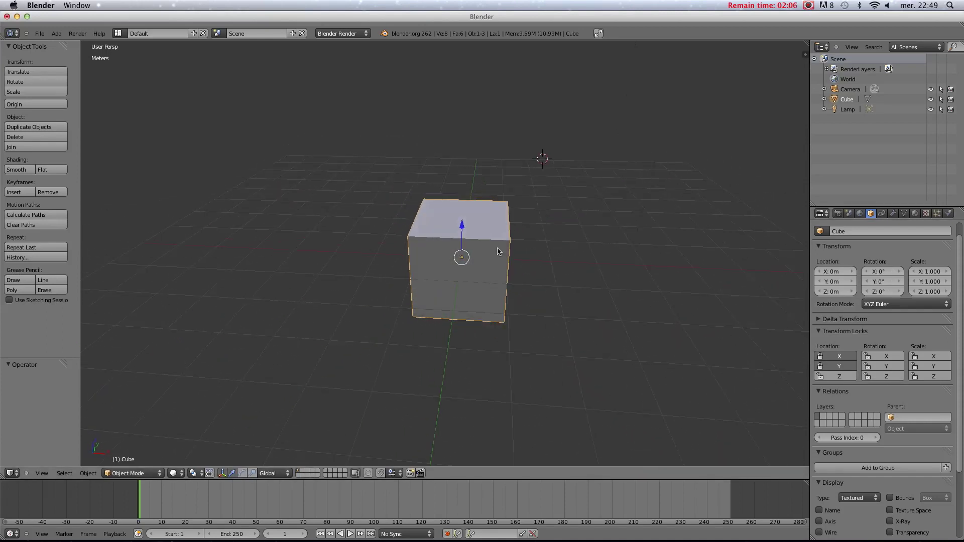
- Unlock the cube's X and Y location, lock its X and Y rotation instead, and try rotating it
left_click(839, 357)
left_click(837, 366)
left_click(878, 356)
left_click(877, 366)
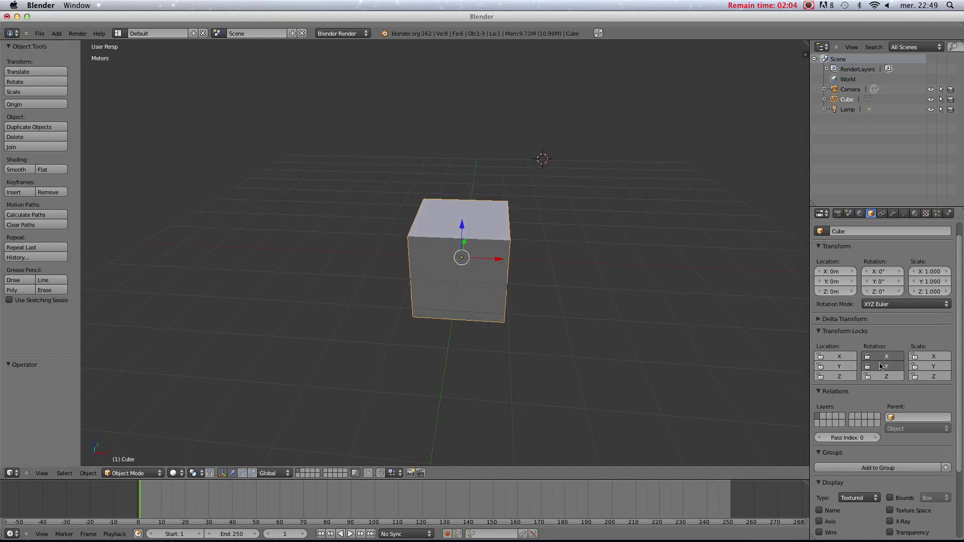
scroll(605, 334, "up", 2)
middle_click_drag(605, 333, 564, 332)
scroll(577, 334, "down", 2)
key("r")
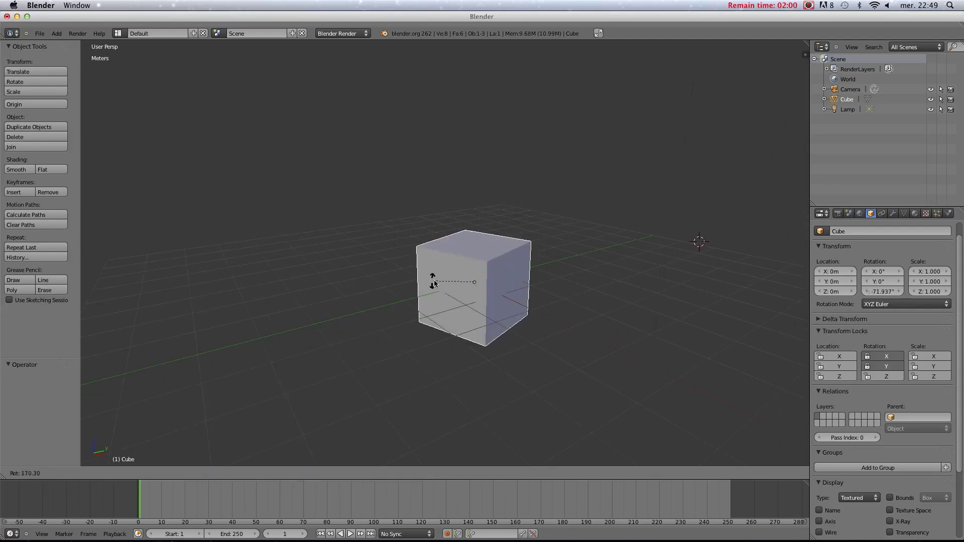
right_click(478, 284)
- Lock the cube's X and Y location alongside the rotation locks and try moving it
left_click(847, 356)
left_click(847, 366)
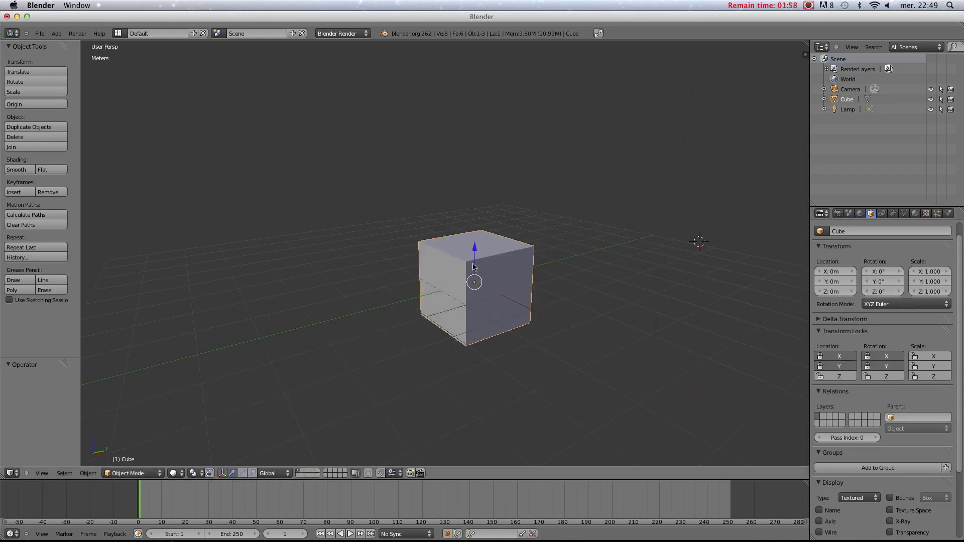
key("g")
key("Escape")
- Unlock the cube's X and Y location and rotation, and collapse the Transform Locks section
left_click(832, 358)
left_click(832, 366)
left_click(886, 356)
left_click(886, 364)
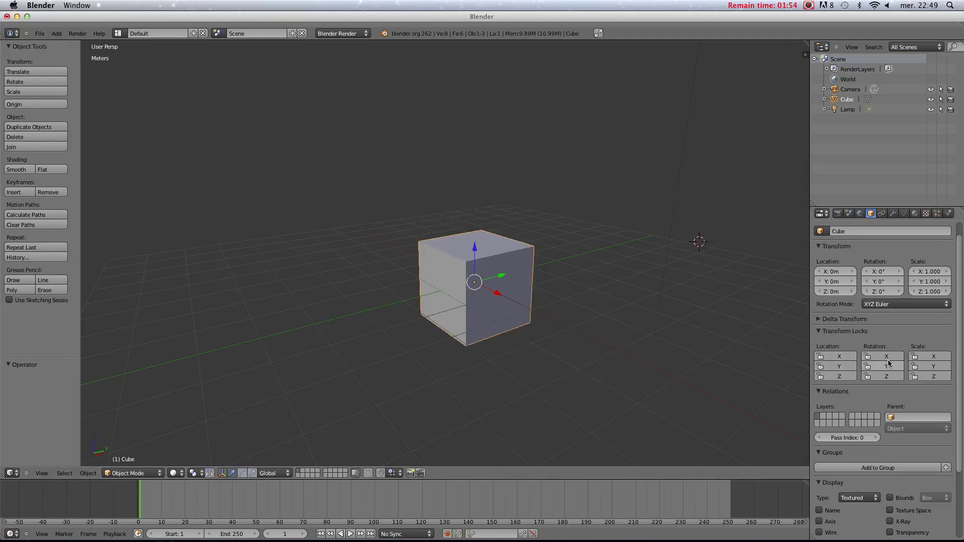
left_click(818, 331)
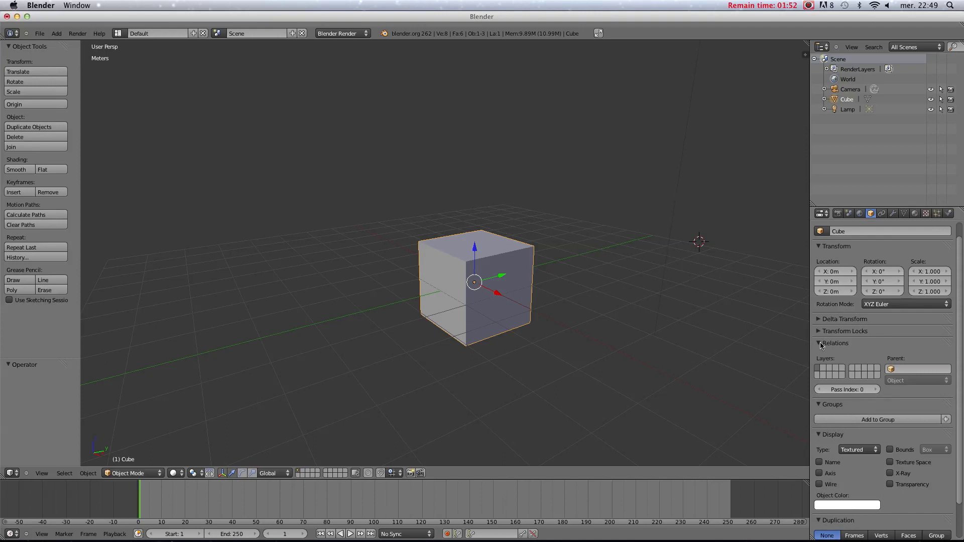
- Duplicate the cube and place the copy beside it, offset about 1.87 m in X, 2.98 m in Y and 22 cm in Z
scroll(846, 401, "down", 2)
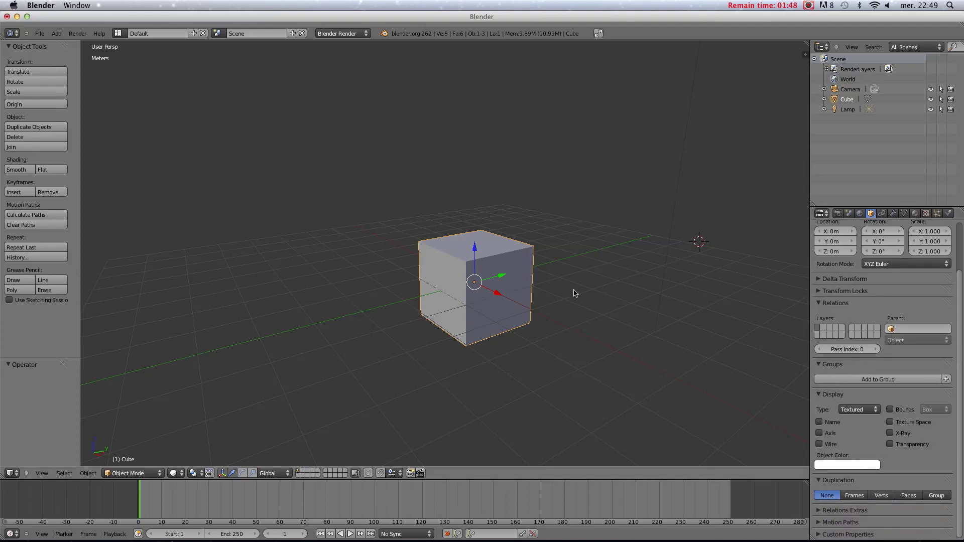
key("shift+d")
left_click(636, 295)
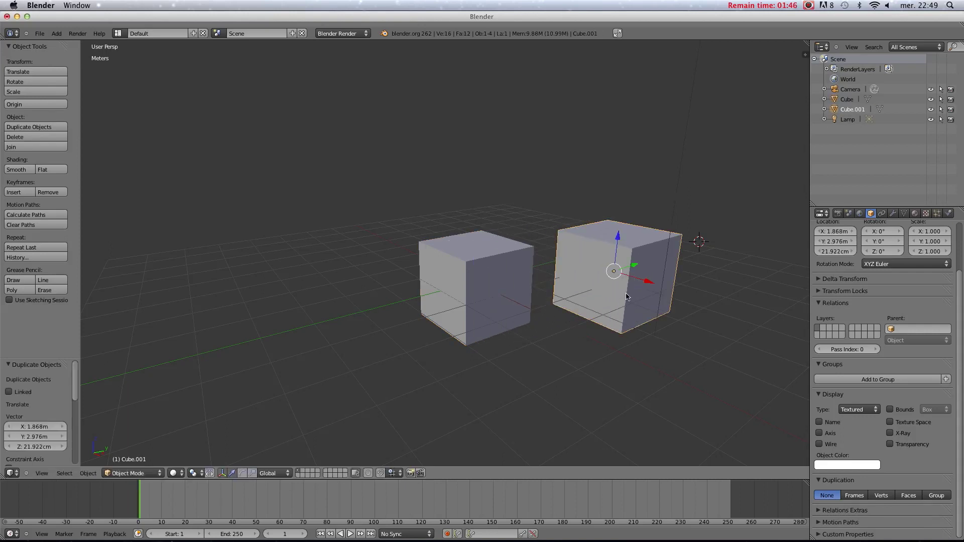
- Parent the original cube to the duplicated cube and check the Parent setting in the original's relations
right_click(488, 298)
right_click(634, 282, "shift")
key("ctrl+p")
left_click(629, 281)
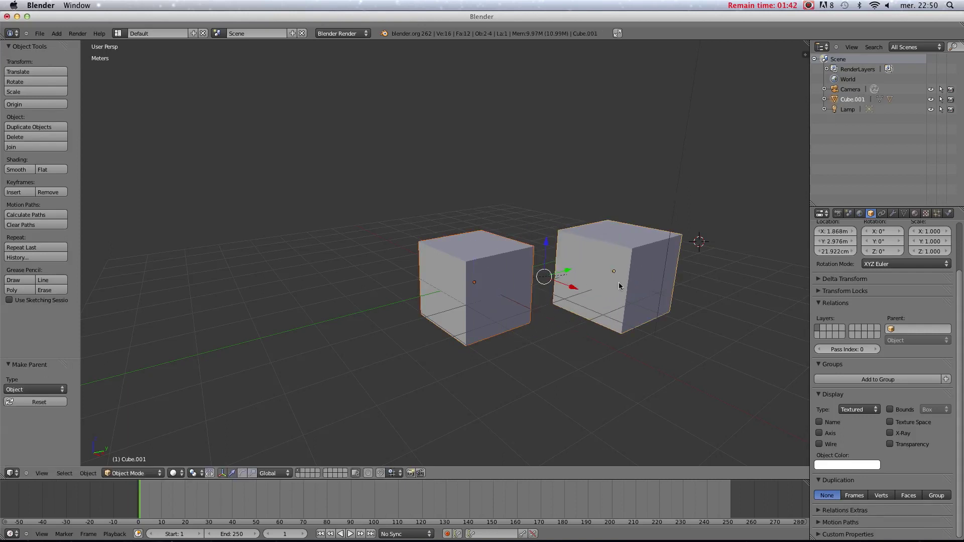
right_click(506, 280)
left_click(941, 329)
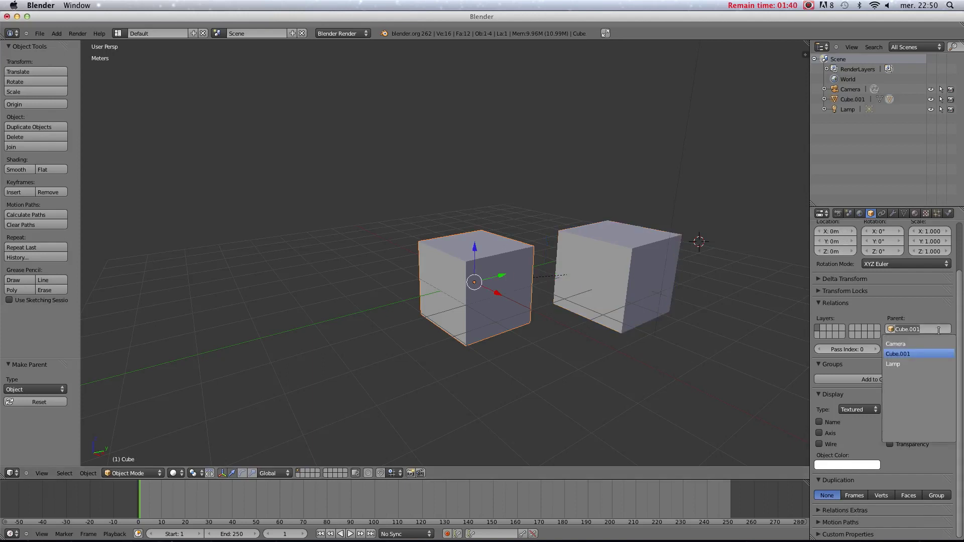
- Delete the duplicated parent cube
right_click(598, 257)
key("x")
left_click(598, 259)
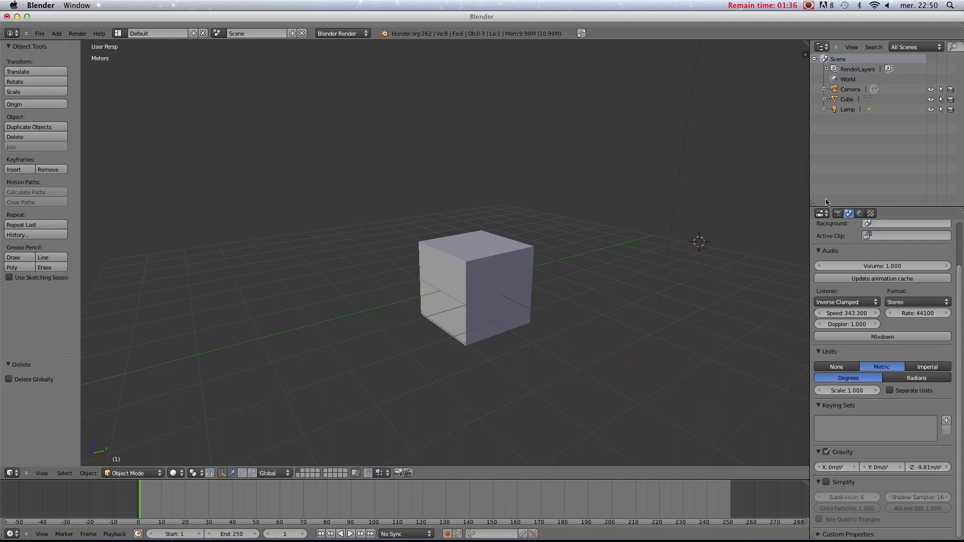
- Collapse the cube's Display section and browse the list of available object constraints
right_click(538, 253)
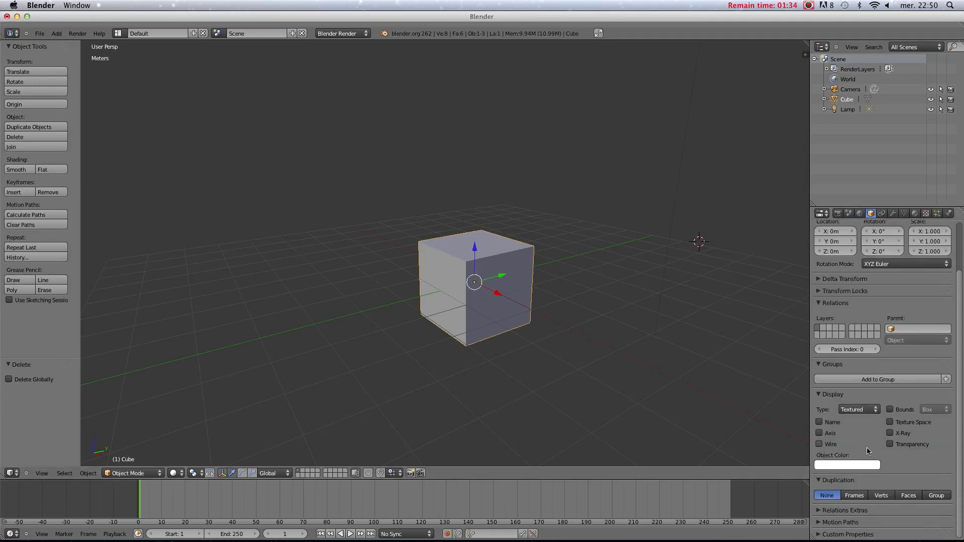
left_click(817, 398)
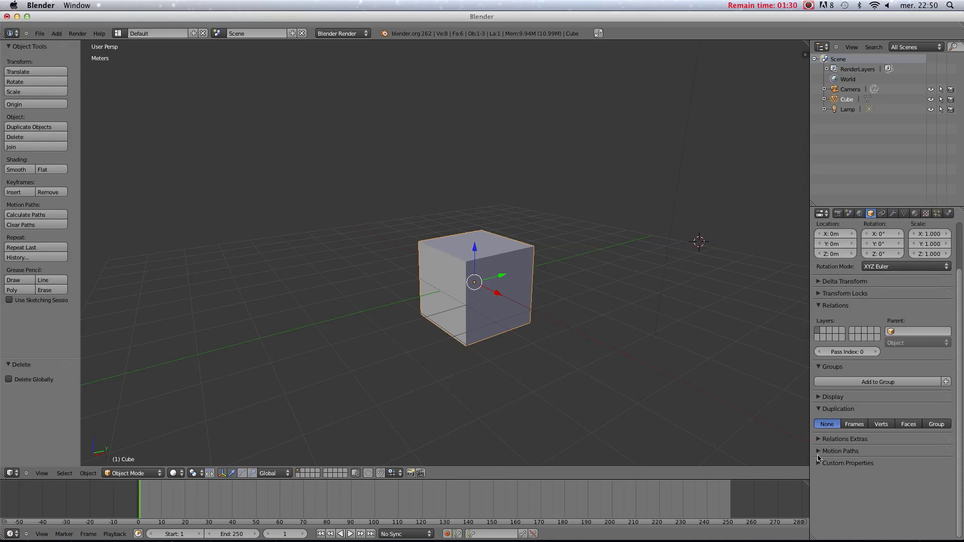
left_click(882, 214)
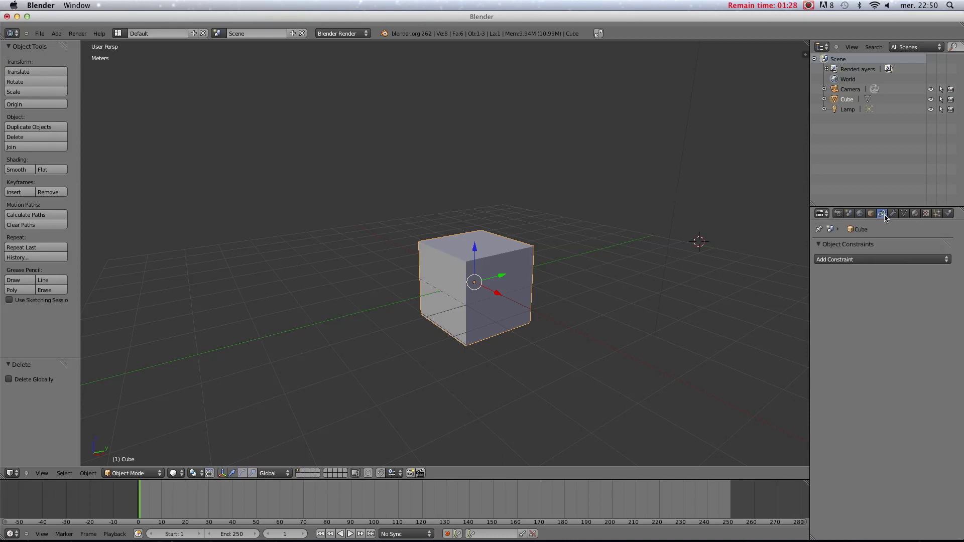
left_click(848, 260)
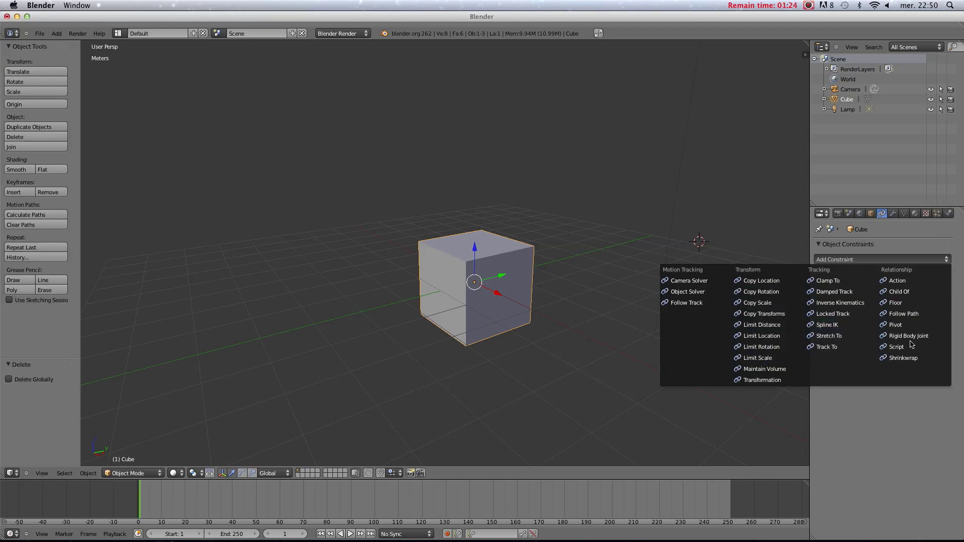
left_click(843, 265)
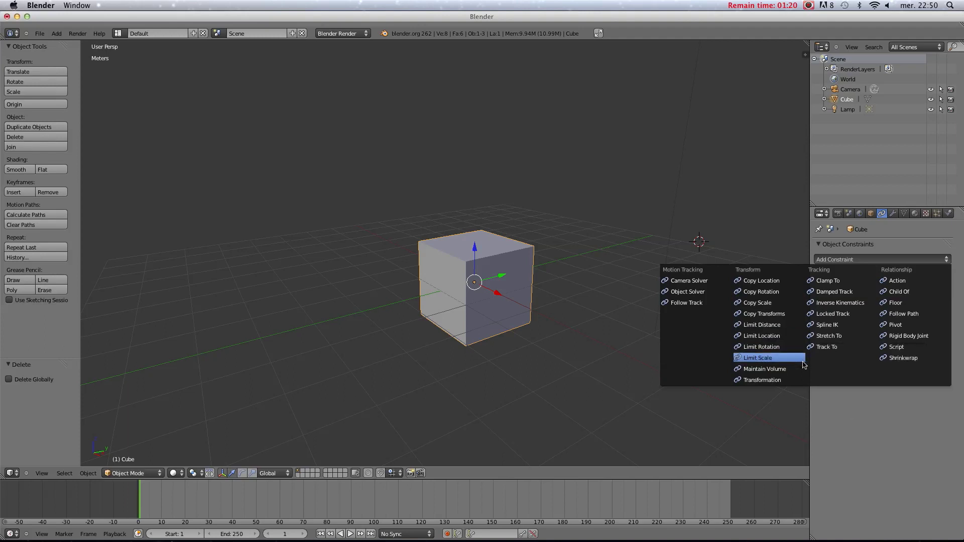
- Add an Array modifier to the cube and set its relative X offset to 1.1
left_click(892, 215)
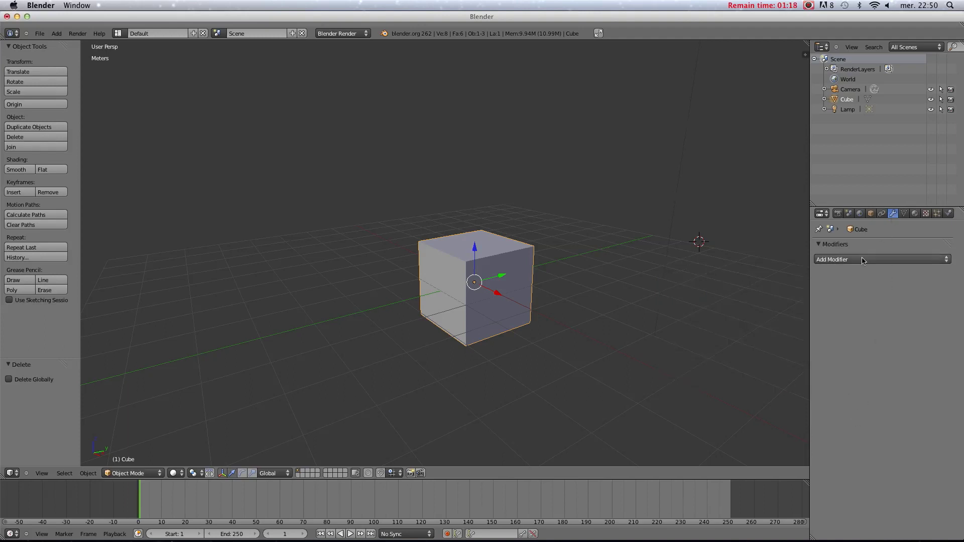
left_click(852, 262)
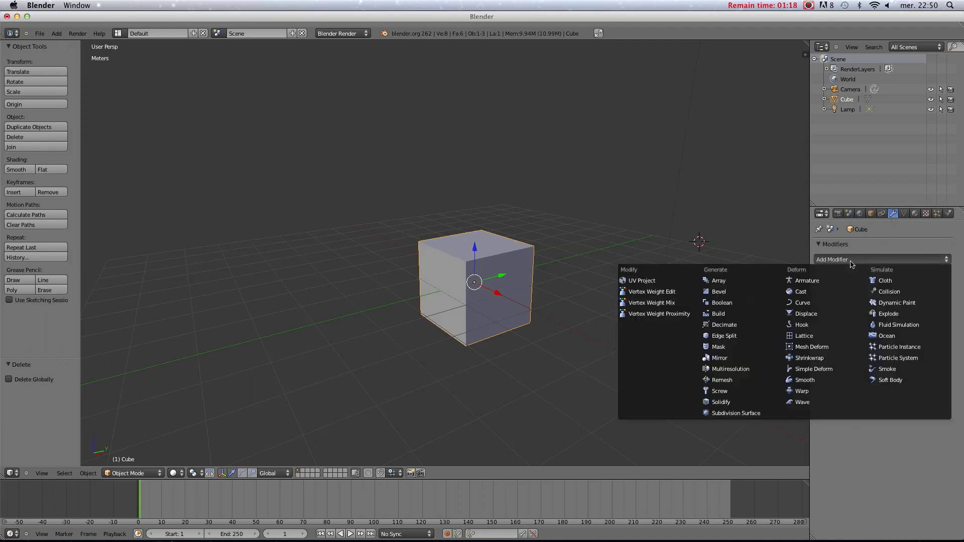
left_click(735, 282)
left_click(938, 347)
scroll(538, 333, "down", 3)
middle_click_drag(534, 333, 602, 336)
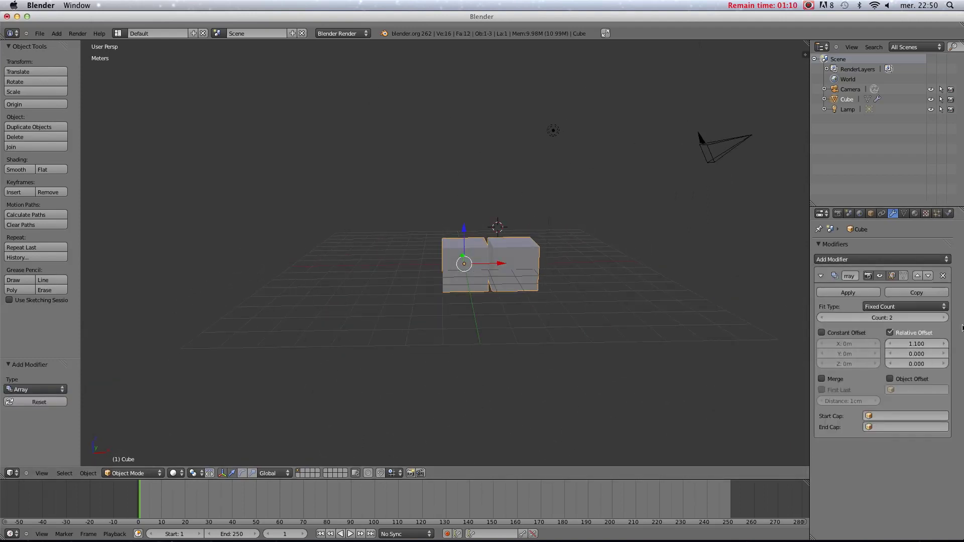
- Set the Array modifier's count to 8 and inspect the row of cubes
left_click(944, 320)
left_click(944, 320)
left_click(943, 320)
left_click(944, 321)
middle_click_drag(728, 329, 592, 348)
scroll(592, 348, "up", 3)
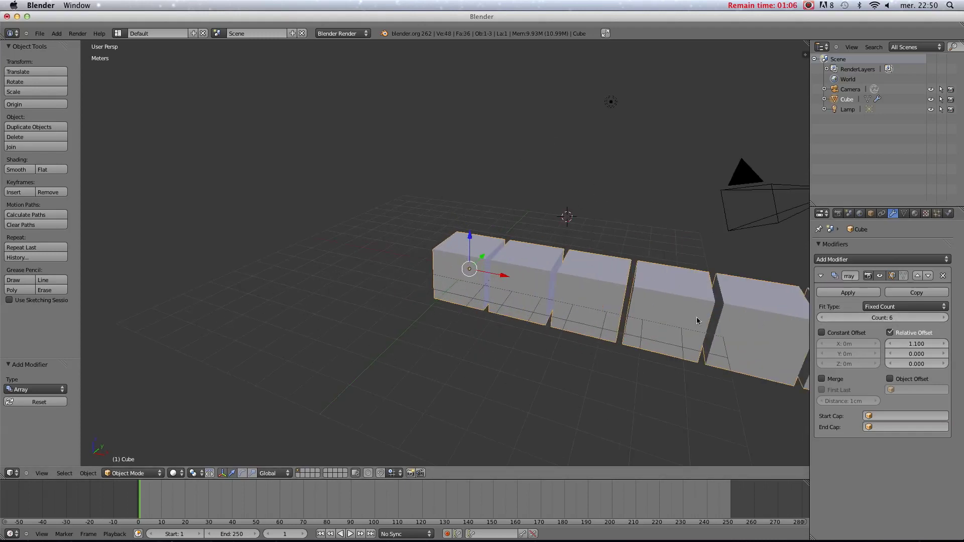
middle_click_drag(697, 317, 589, 308)
scroll(588, 308, "down", 3)
left_click(944, 319)
left_click(945, 318)
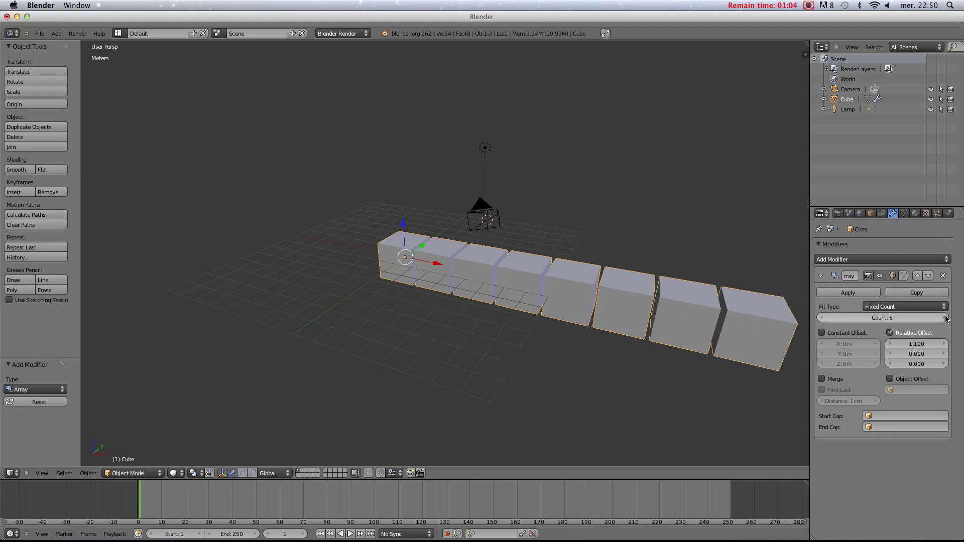
scroll(773, 319, "up", 3)
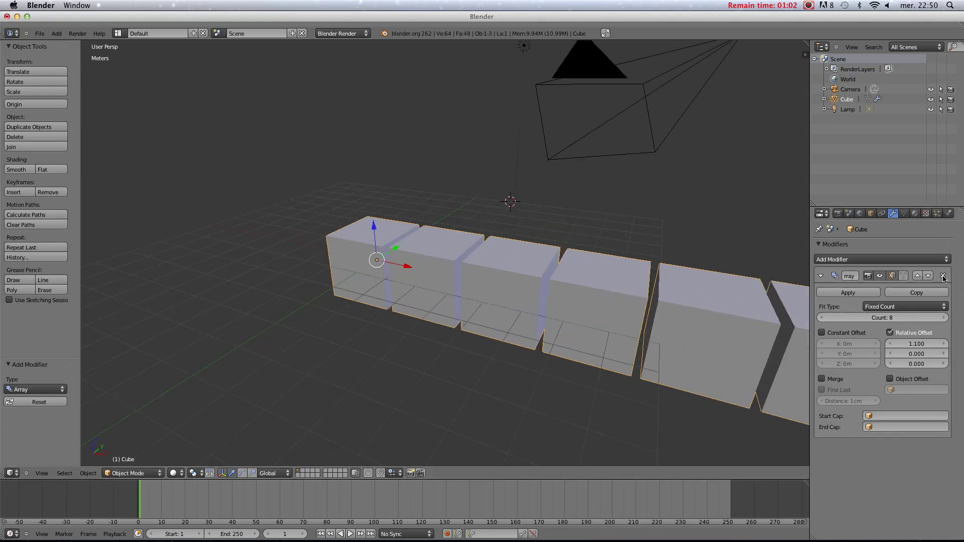
- Replace the Array modifier with a Subdivision Surface modifier and show the viewport in wireframe
left_click(943, 276)
left_click(882, 259)
left_click(739, 412)
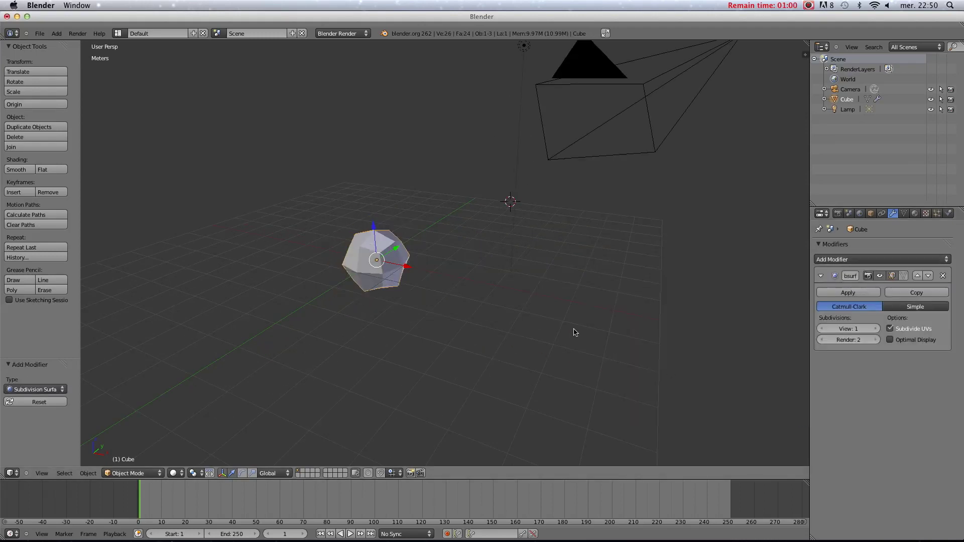
middle_click_drag(573, 333, 628, 328)
key("z")
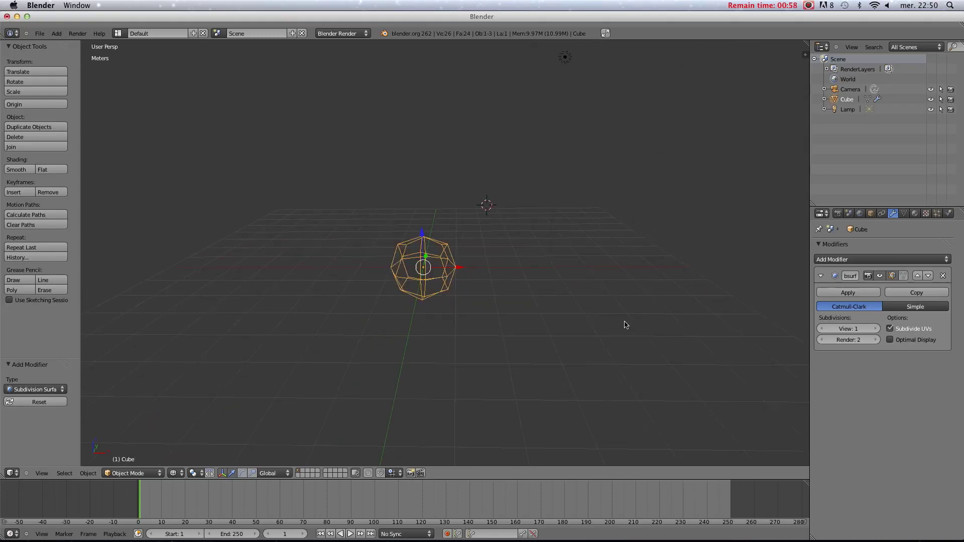
- Set the modifier's view subdivisions to 4, and remove the modifier after inspecting the wireframe mesh
left_click(875, 329)
left_click(875, 329)
left_click(875, 329)
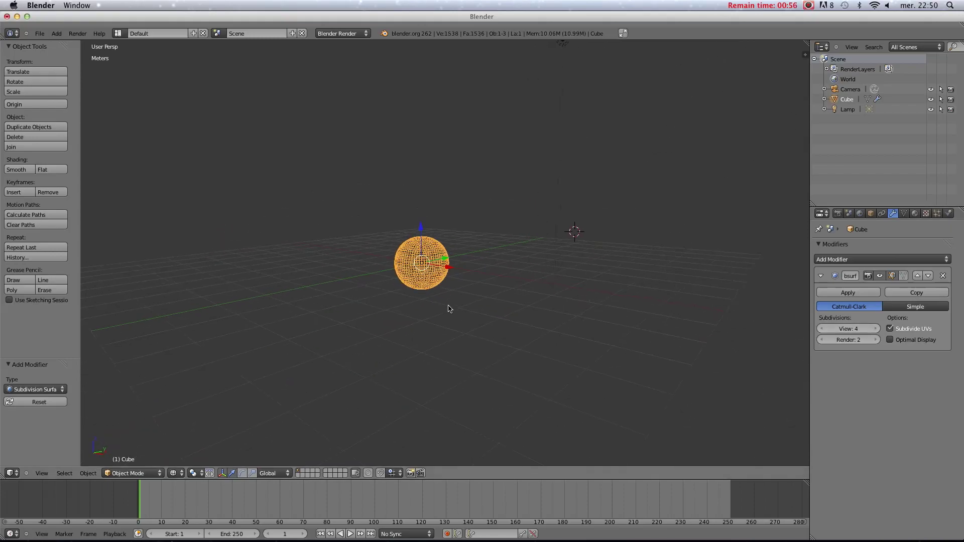
scroll(473, 302, "up", 8)
middle_click_drag(556, 329, 607, 326)
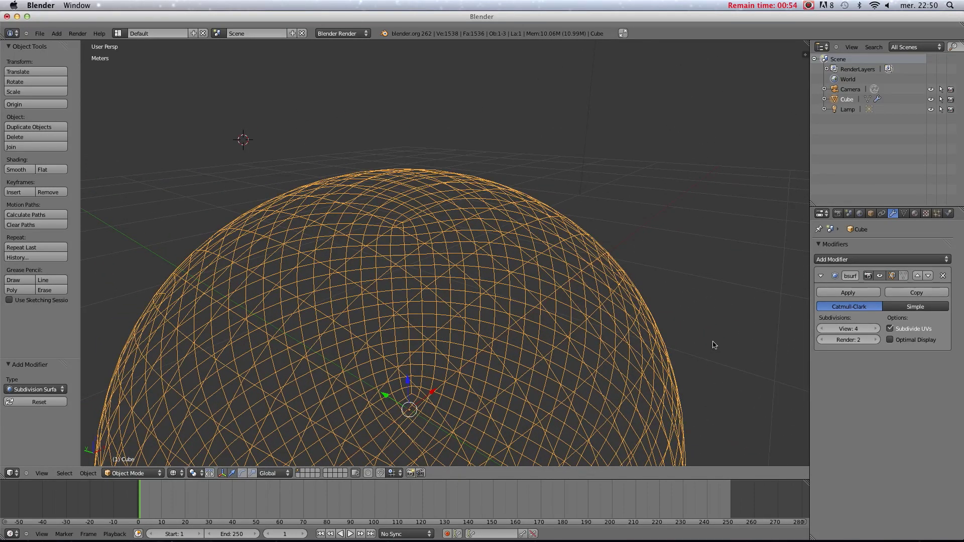
left_click(942, 278)
- Browse the list of available modifiers and deselect the cube
left_click(893, 260)
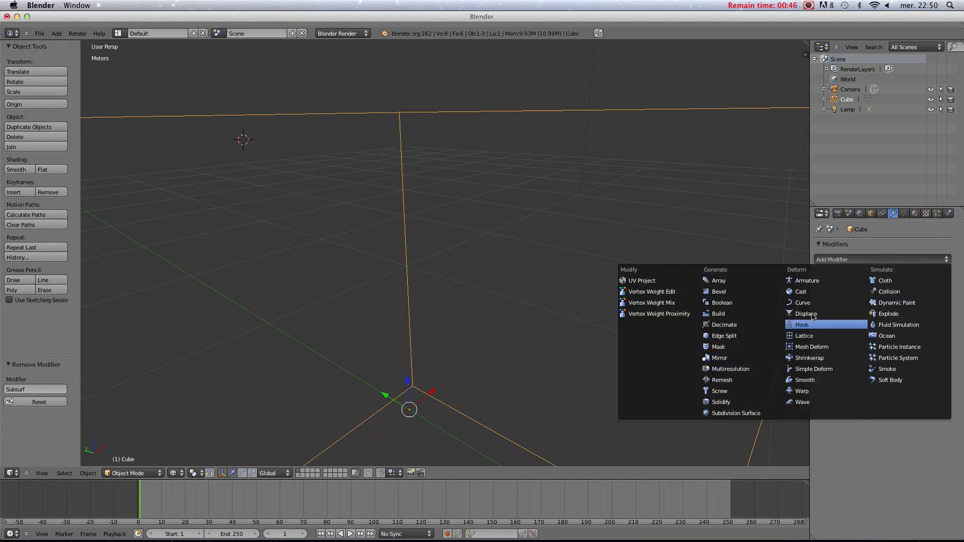
scroll(689, 289, "down", 4)
scroll(688, 289, "down", 2)
key("a")
left_click(859, 259)
left_click(881, 240)
- Create a vertex group in the cube's mesh data and assign the four top vertices to it in Edit Mode
left_click(904, 214)
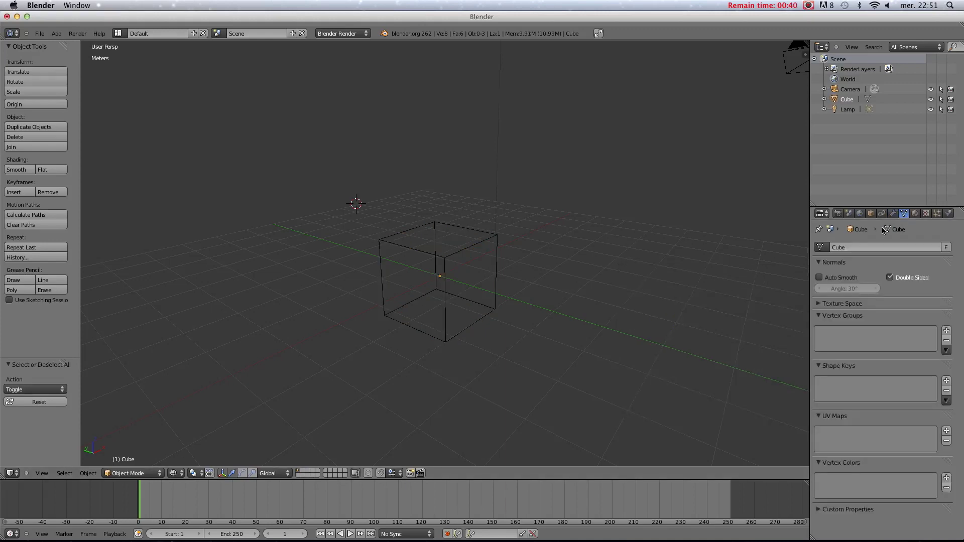
middle_click_drag(663, 306, 619, 304)
key("Tab")
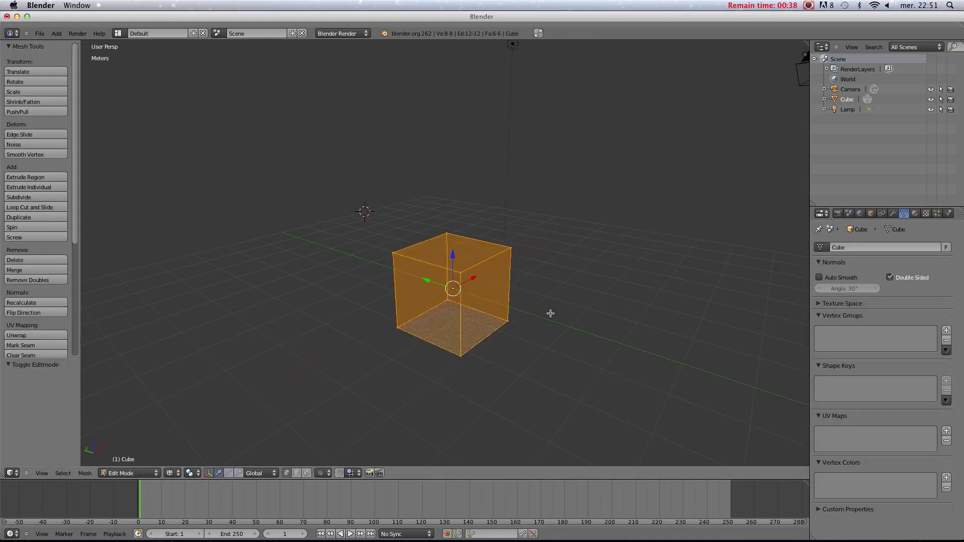
key("a")
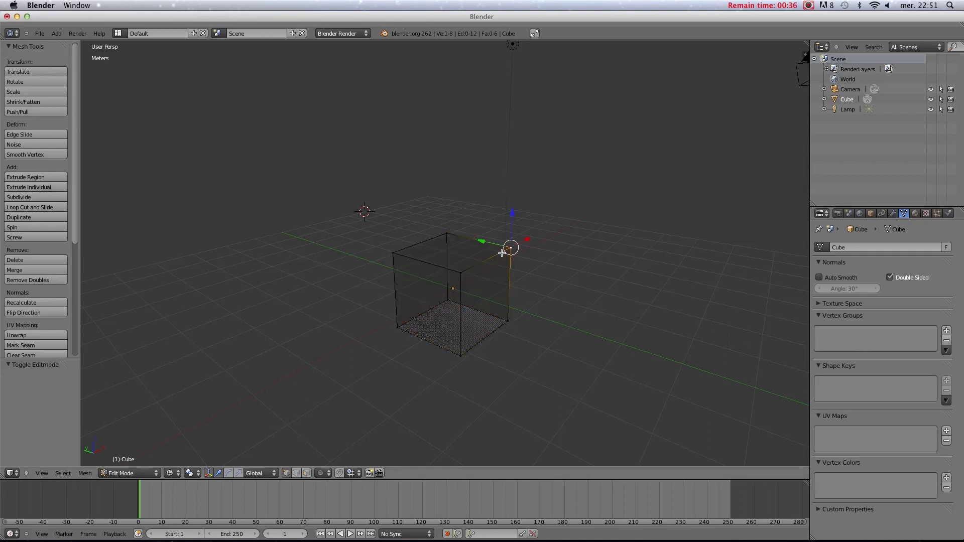
right_click(454, 246)
left_click(947, 331)
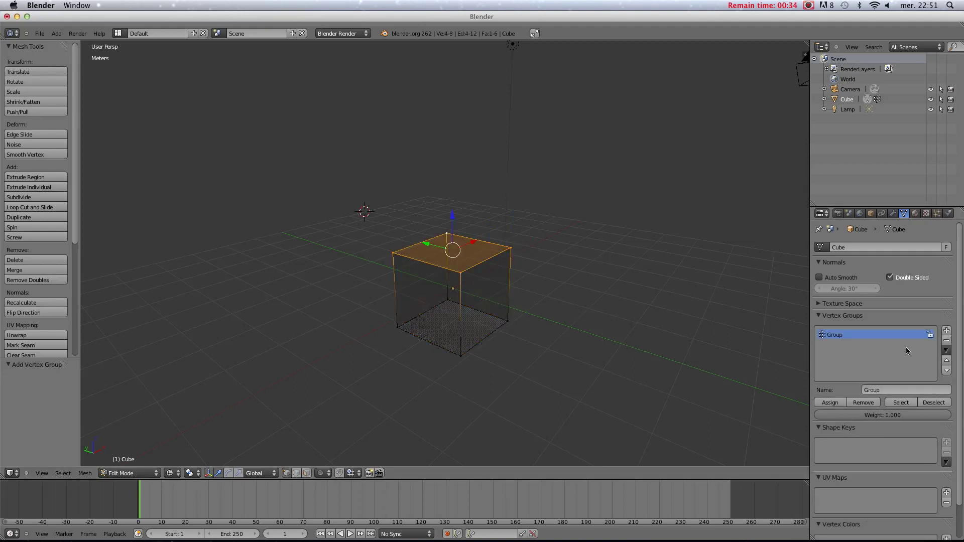
left_click(829, 402)
- Clear the selection and test the vertex group by repeatedly selecting and deselecting its vertices
key("a")
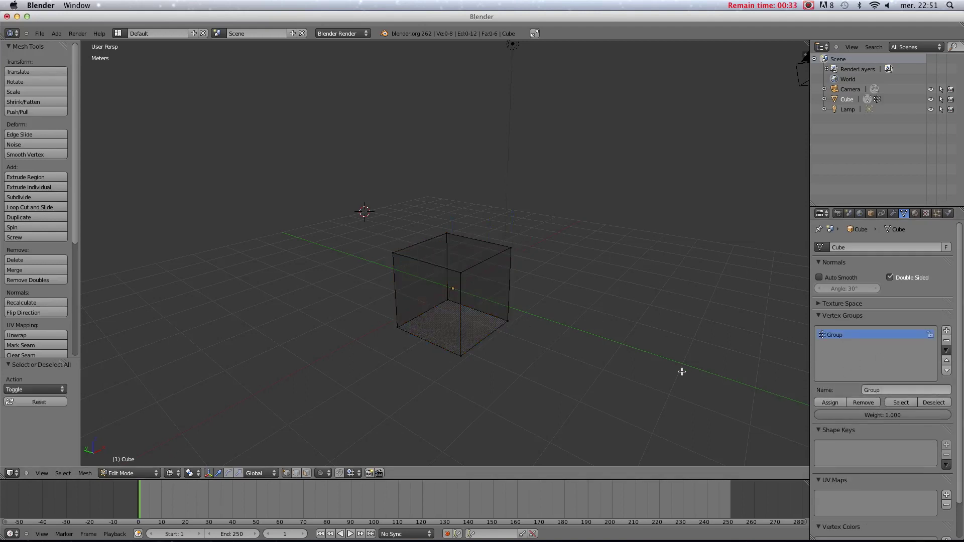
left_click(901, 402)
left_click(932, 402)
left_click(901, 402)
left_click(933, 402)
left_click(901, 402)
left_click(941, 403)
- Undo the recent vertex selection changes and return to Object Mode
key("ctrl+z")
key("ctrl+z")
key("ctrl+z")
key("ctrl+z")
key("ctrl+z")
key("ctrl+z")
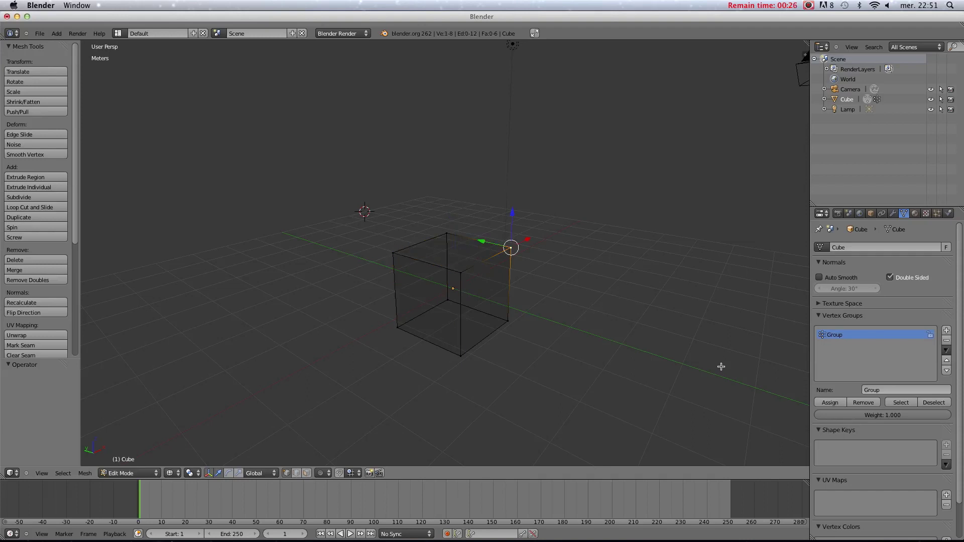
key("Tab")
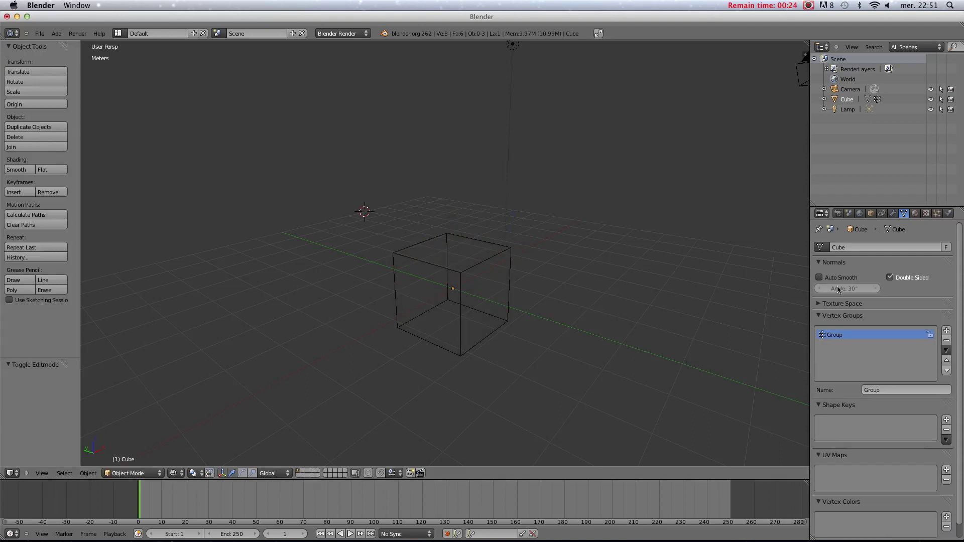
- Collapse the Vertex Groups section and review the cube's material settings, from diffuse and specular to transparency and options
left_click(821, 316)
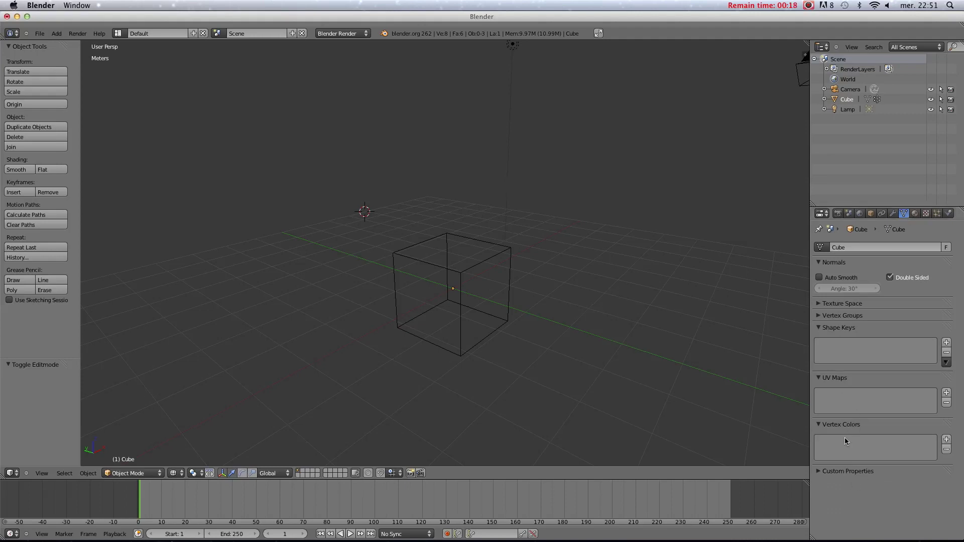
left_click(914, 213)
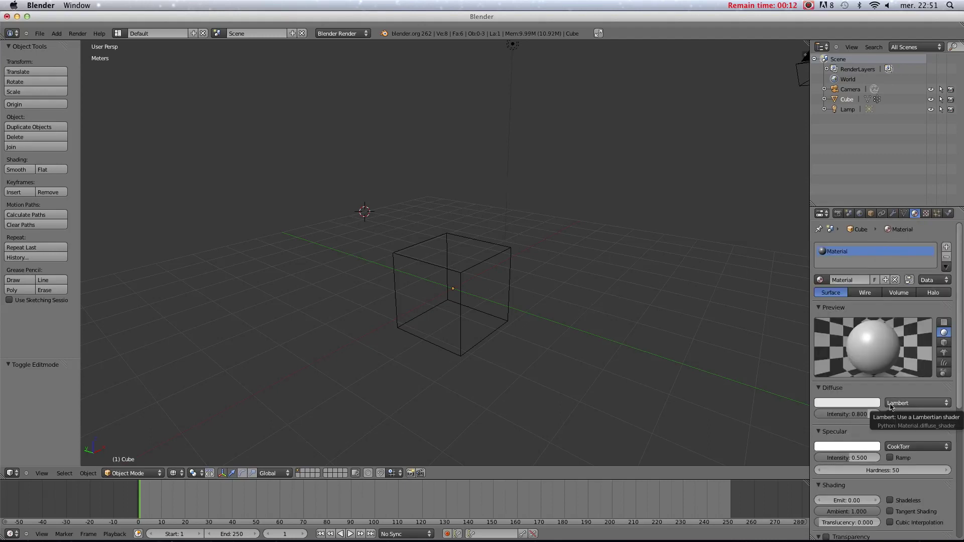
left_click(351, 33)
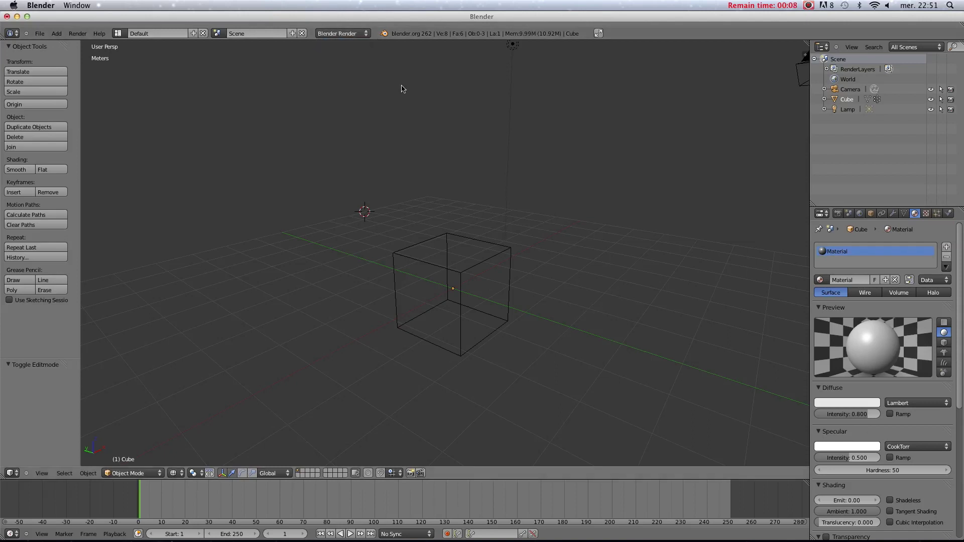
left_click(754, 81)
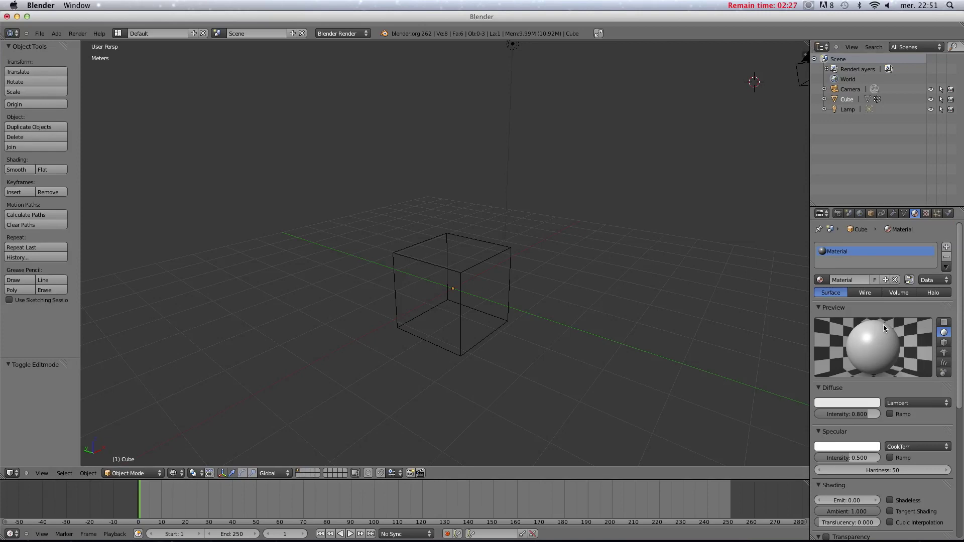
scroll(883, 325, "down", 5)
scroll(870, 294, "up", 4)
scroll(847, 271, "down", 8)
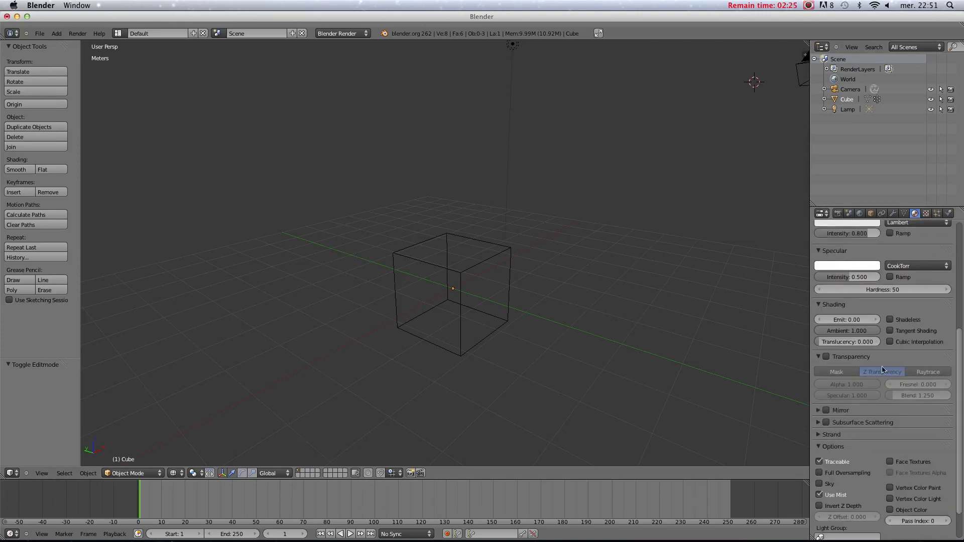
scroll(876, 366, "up", 9)
scroll(854, 320, "down", 3)
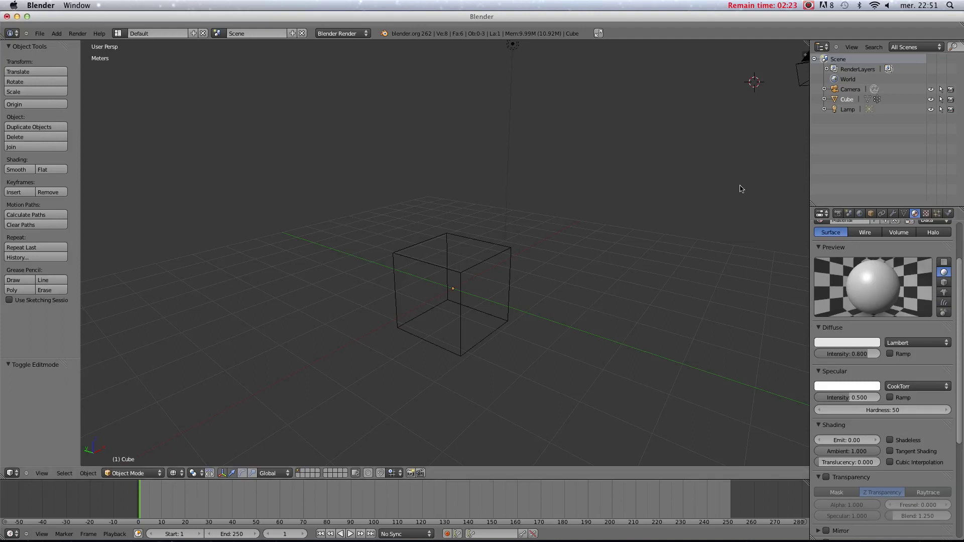
- Return the viewport to solid shading and set the material's diffuse intensity to 0.542
key("z")
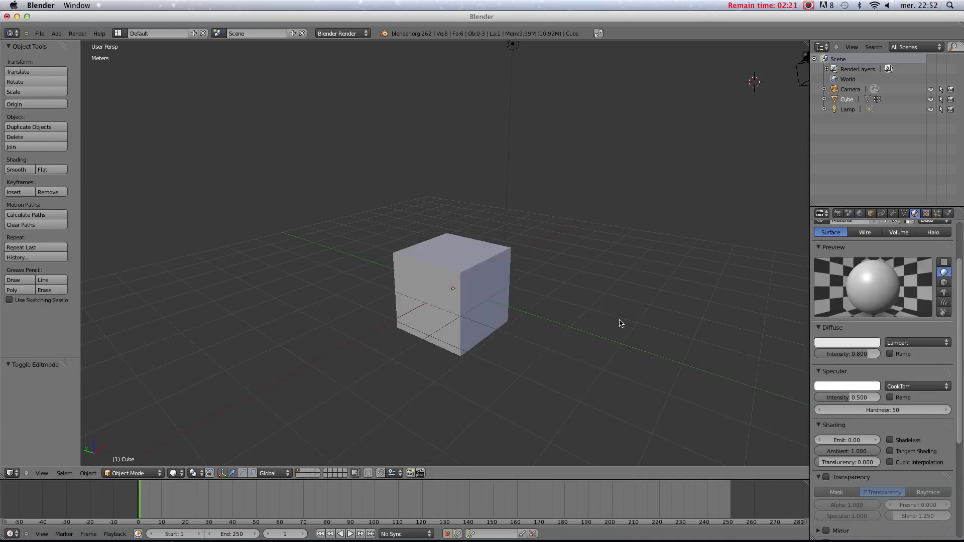
mouse_move(848, 356)
left_mouse_down()
mouse_move(820, 355)
mouse_move(833, 355)
left_mouse_up()
left_click(846, 341)
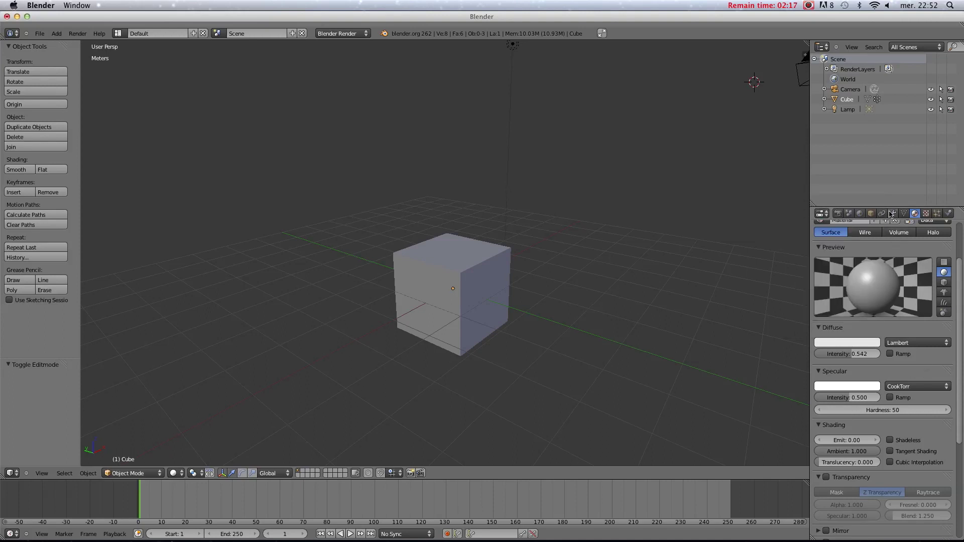
- Check the cube's texture settings, and examine the material's shading, transparency, mirror and options sections
left_click(925, 213)
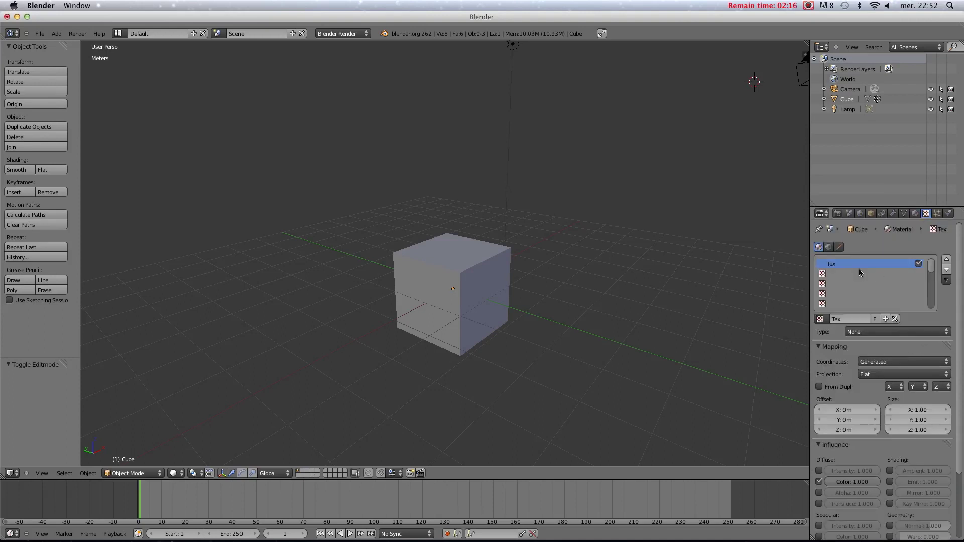
left_click(914, 213)
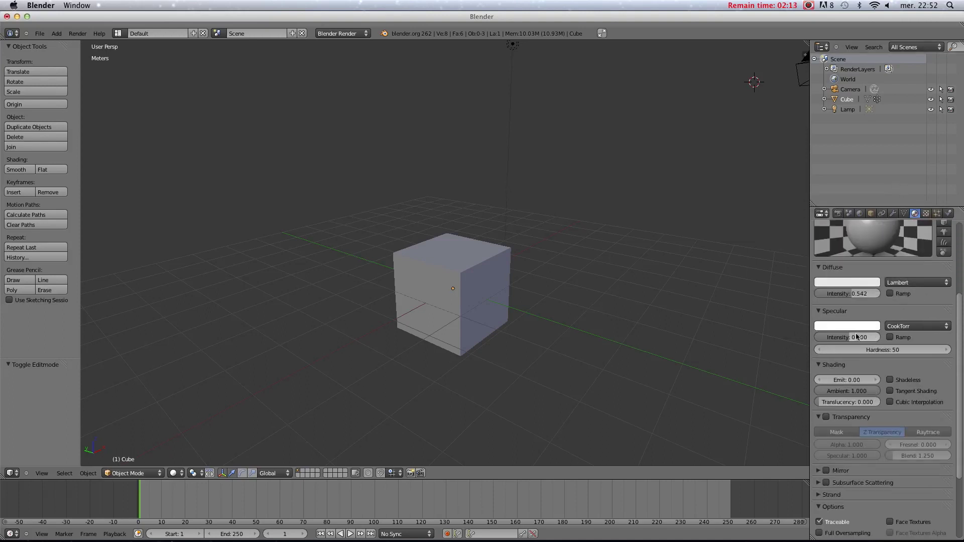
scroll(871, 396, "down", 7)
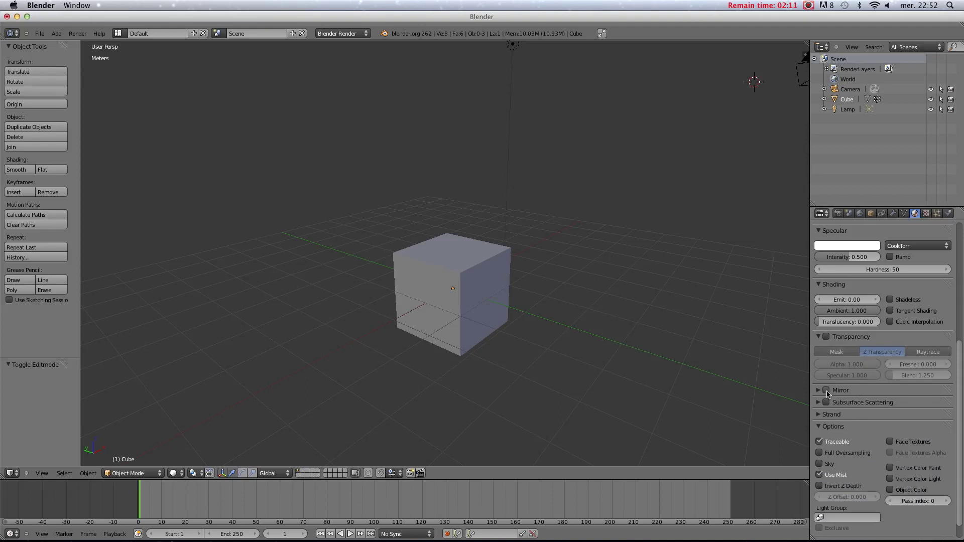
scroll(832, 432, "down", 1)
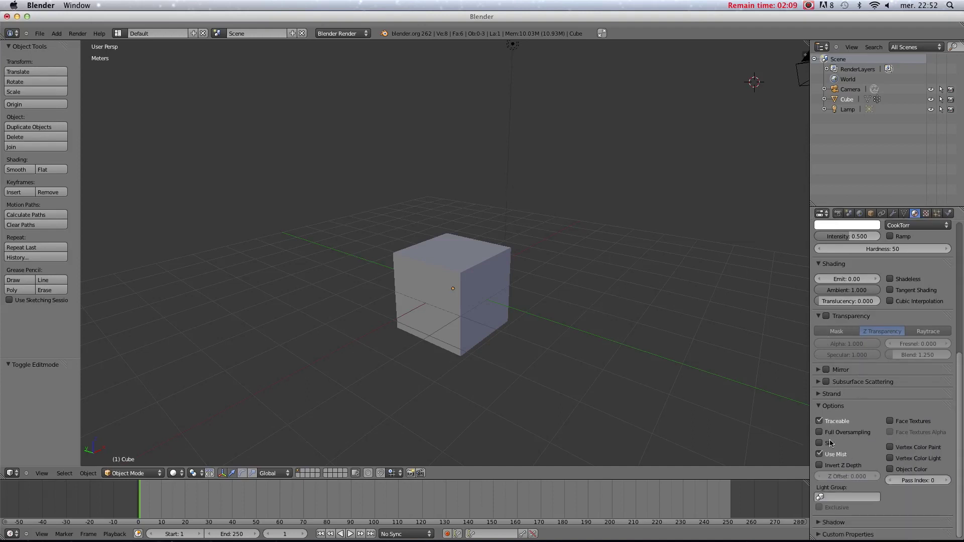
- Go from the cube's material to its texture settings and try switching the Normal geometry influence on and off
scroll(861, 442, "up", 3)
scroll(865, 436, "up", 5)
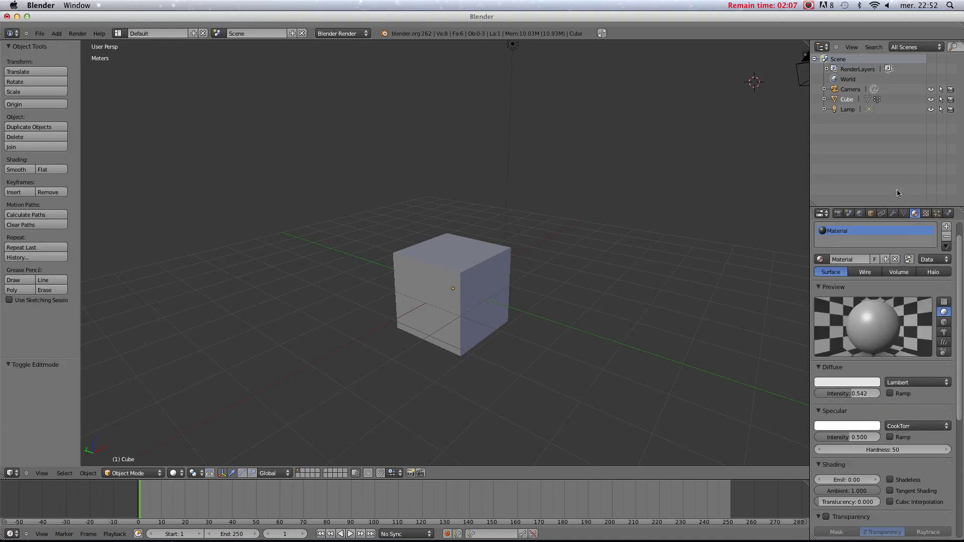
left_click(925, 213)
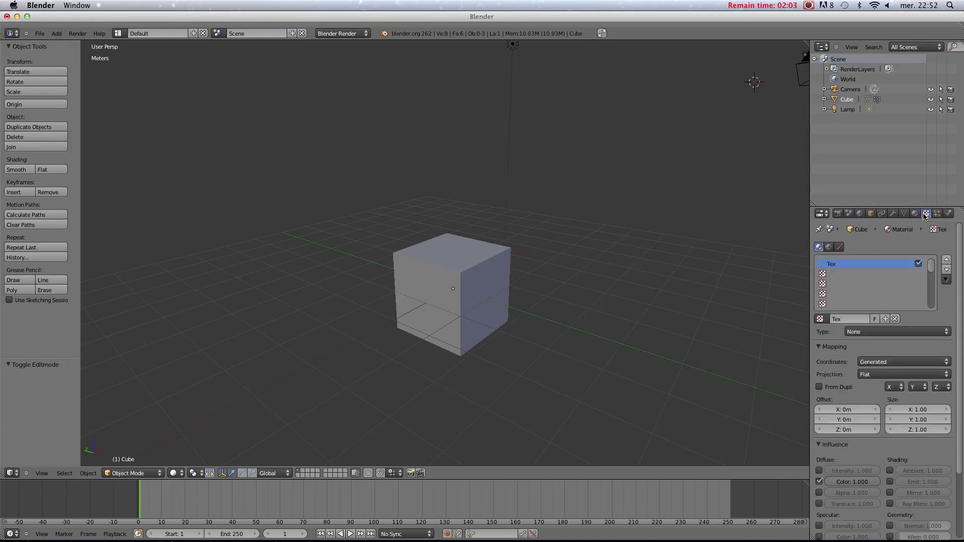
scroll(879, 389, "down", 4)
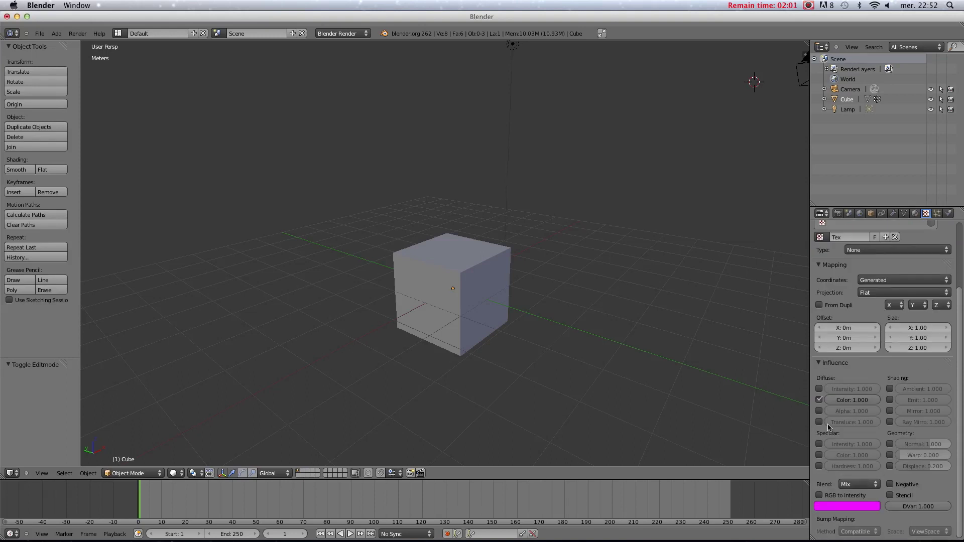
left_click(819, 400)
left_click(889, 444)
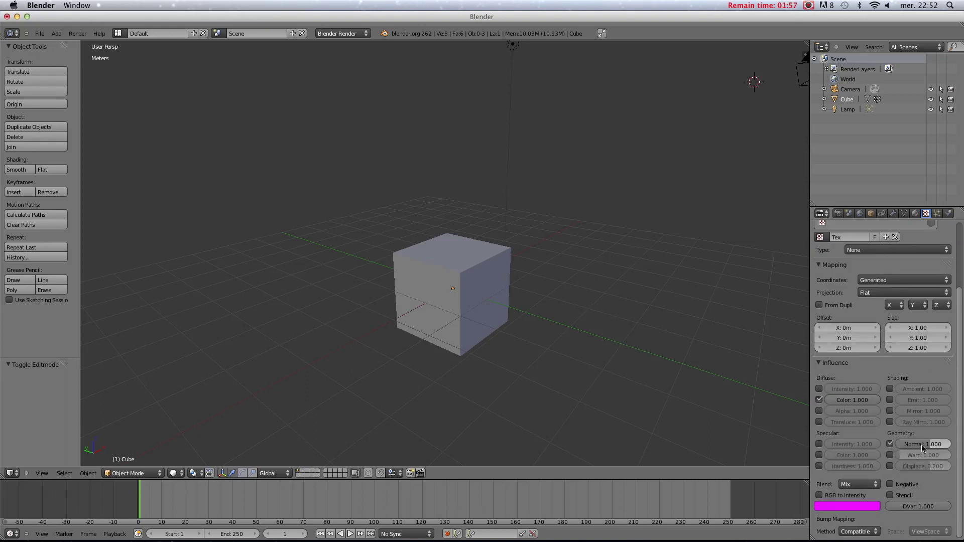
left_click(889, 444)
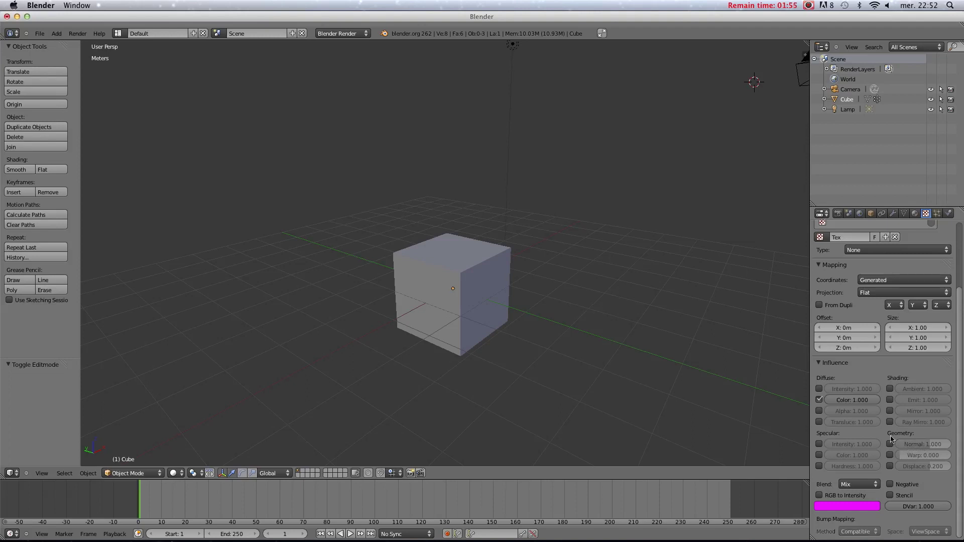
- Try toggling the texture's specular Intensity influence and look over the mapping and influence settings
scroll(819, 444, "up", 3)
scroll(819, 444, "down", 3)
left_click(819, 445)
left_click(820, 444)
left_click(820, 444)
scroll(918, 305, "up", 4)
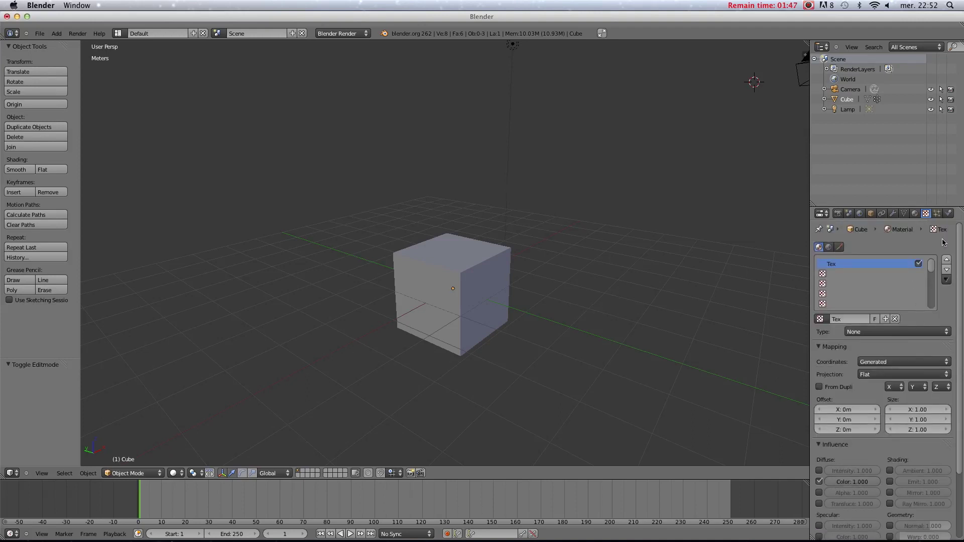
- Add a particle system to the cube, preview the emission at frame 31, and look over the emitter settings
left_click(936, 214)
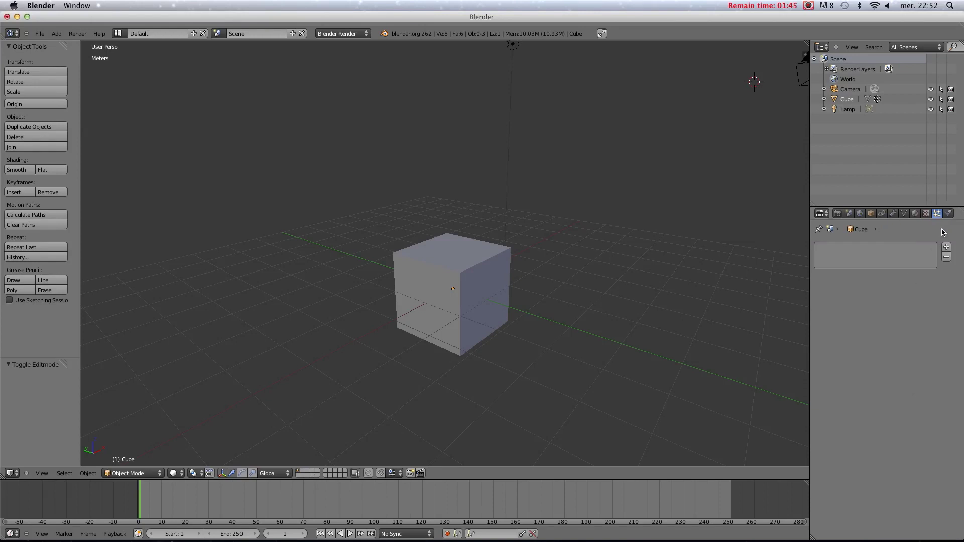
left_click(945, 248)
left_click_drag(193, 502, 211, 486)
scroll(898, 439, "down", 10)
scroll(898, 438, "up", 10)
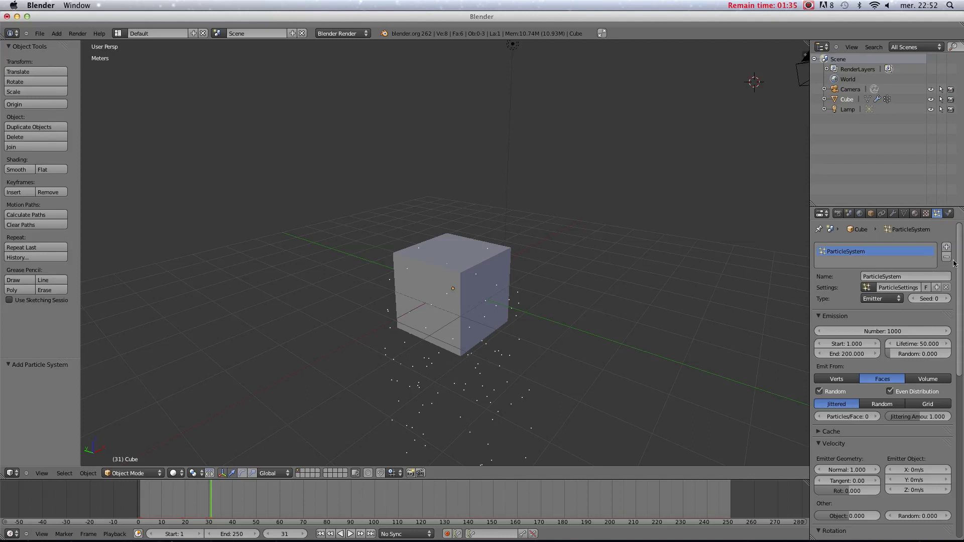
- Remove the cube's particle system and bring up its physics options
left_click(945, 256)
left_click(948, 213)
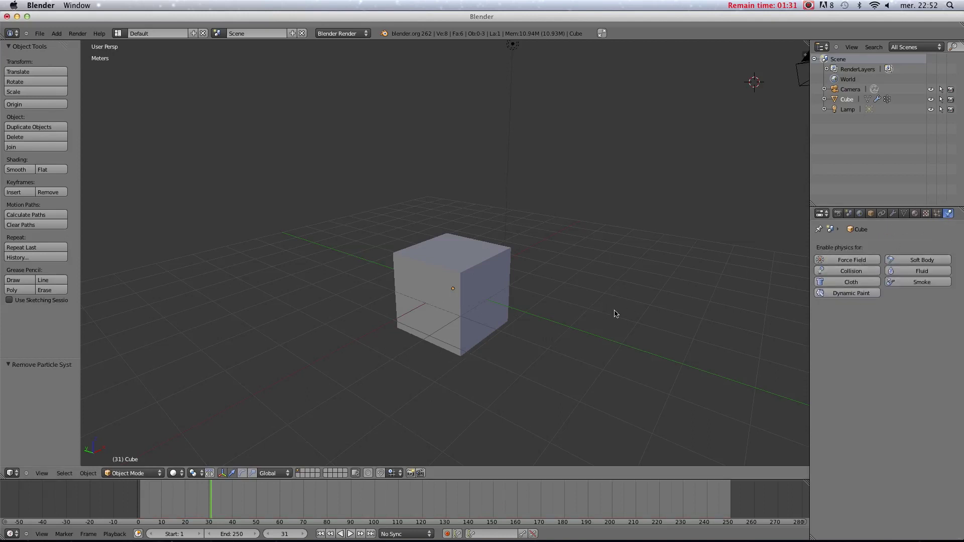
- Snap the 3D cursor to the selected cube and add a plane there
right_click(503, 315)
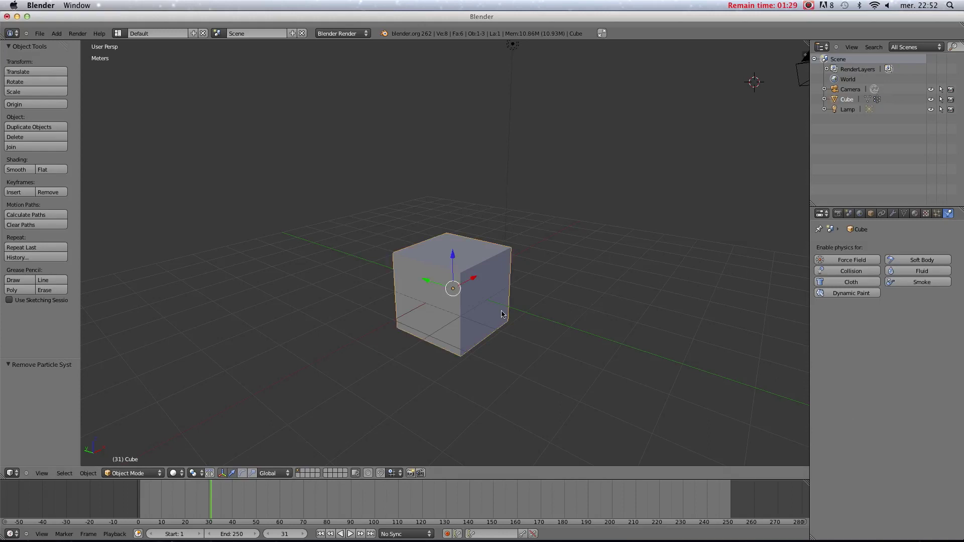
key("shift+s")
left_click(501, 294)
key("shift+a")
mouse_move(501, 295)
left_click(533, 291)
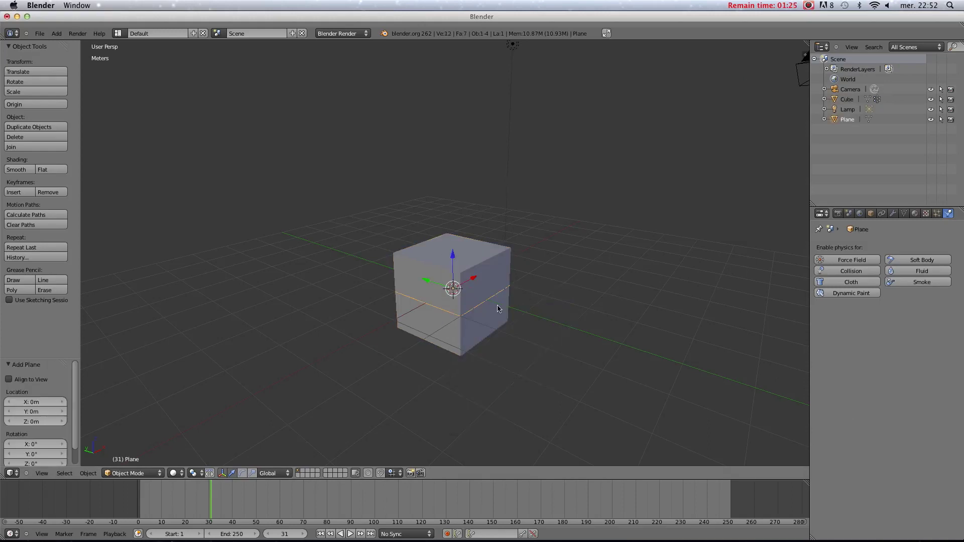
- Lower the plane to the base of the cube and scale it up into a large ground surface
left_click_drag(453, 256, 453, 320)
key("s")
left_click(783, 360)
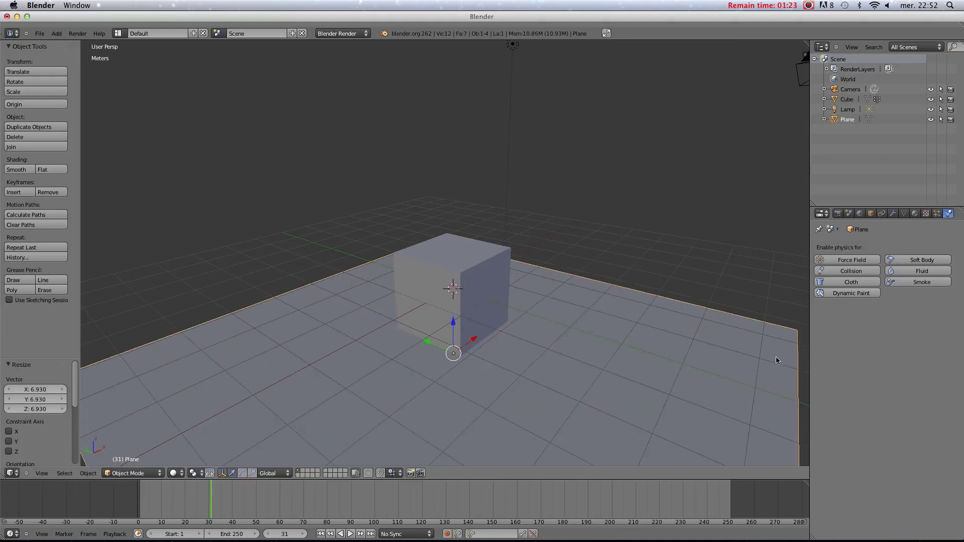
key("s")
left_click(590, 351)
- Give the plane Collision physics instead of Cloth, and enable Soft Body physics on the cube
left_click(851, 281)
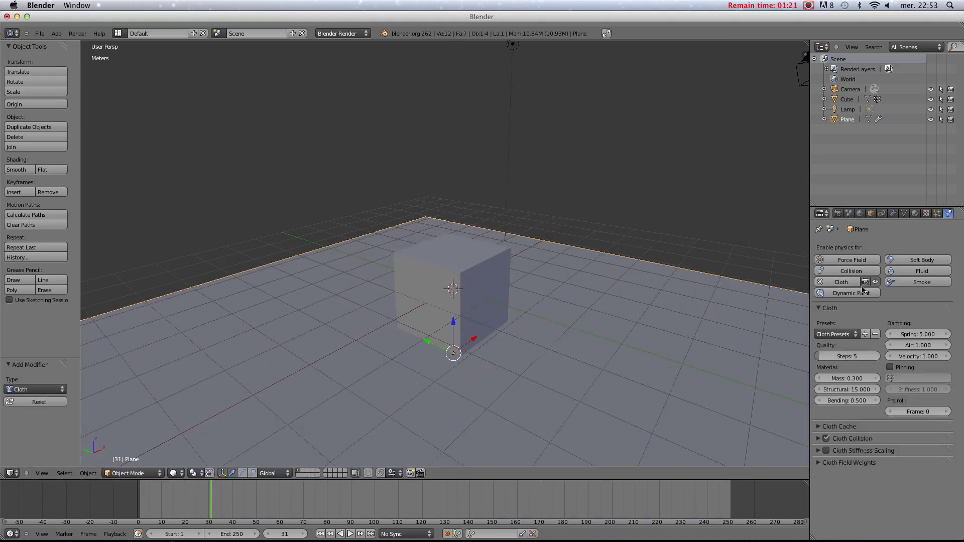
left_click(860, 281)
left_click(853, 271)
right_click(413, 273)
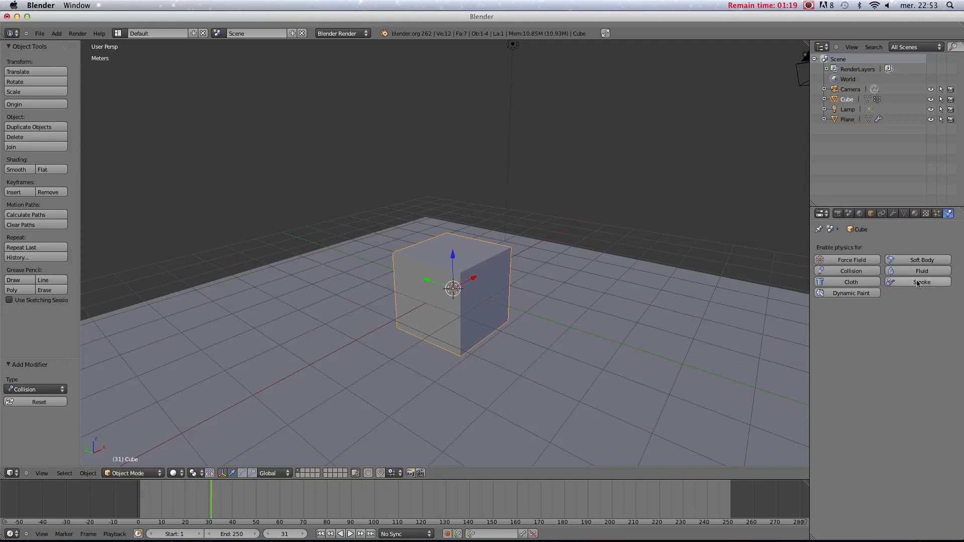
left_click(927, 260)
- Return to frame 0 and play the cube's soft body simulation for a short while
left_click_drag(167, 489, 114, 492)
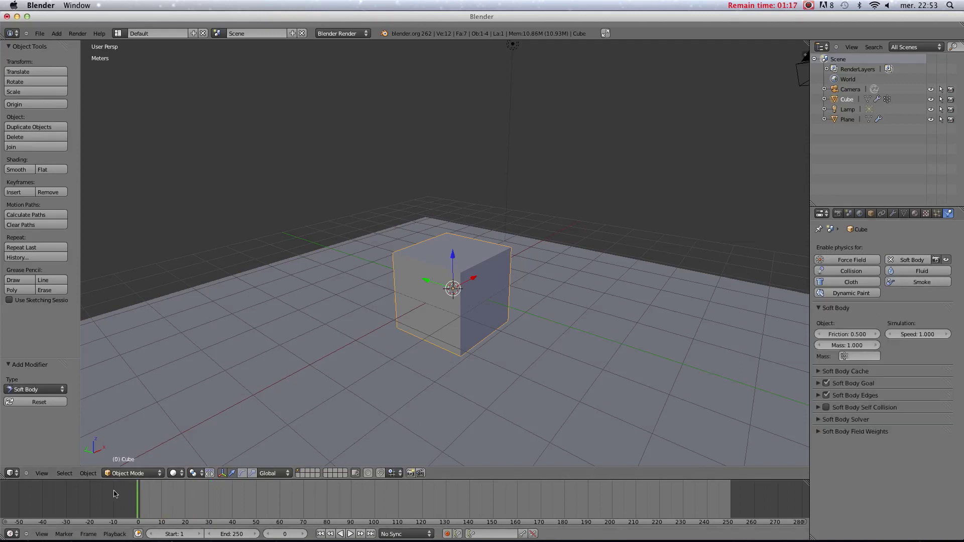
key("alt+a")
- Disable Soft Body Goal on the cube, replay the simulation from the start, and return to frame 0
key("alt+a")
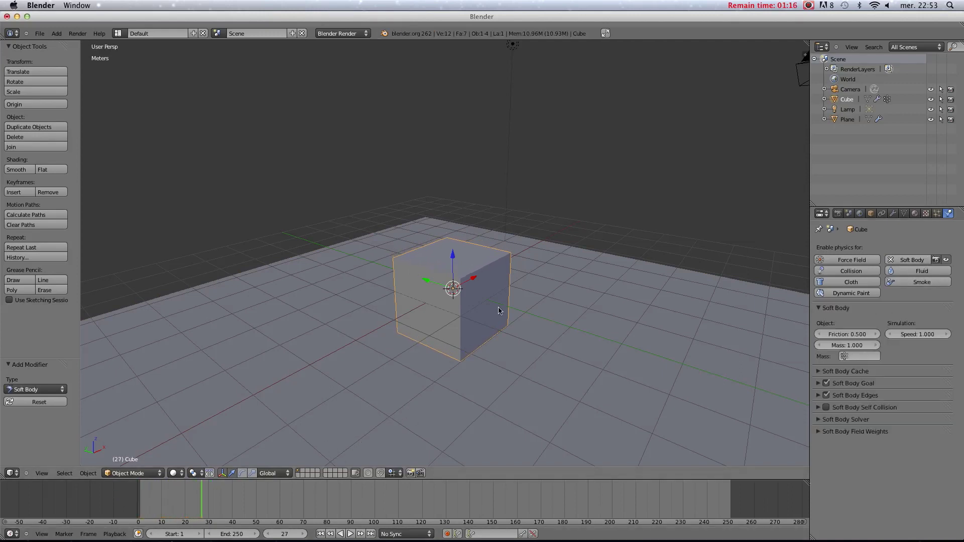
left_click(826, 383)
left_click(120, 504)
key("alt+a")
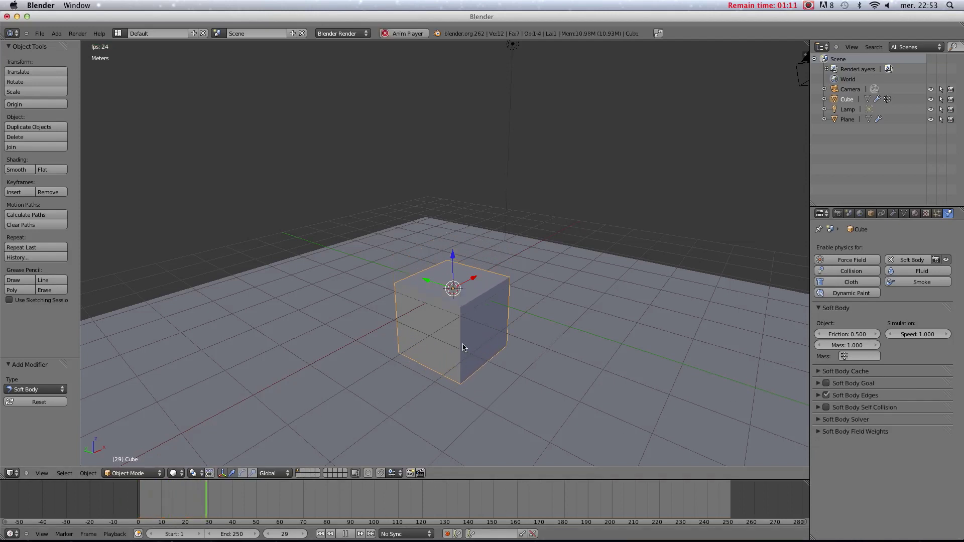
key("alt+a")
left_click(138, 499)
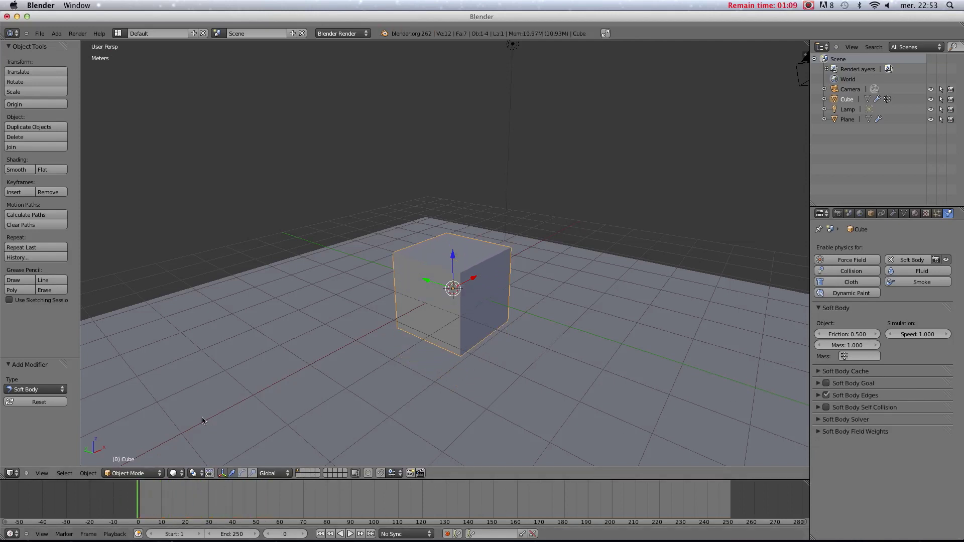
- Try rotating the cube by about -9.2°, play the simulation, then rewind to frame 0 and undo
key("r")
left_click(587, 316)
key("alt+a")
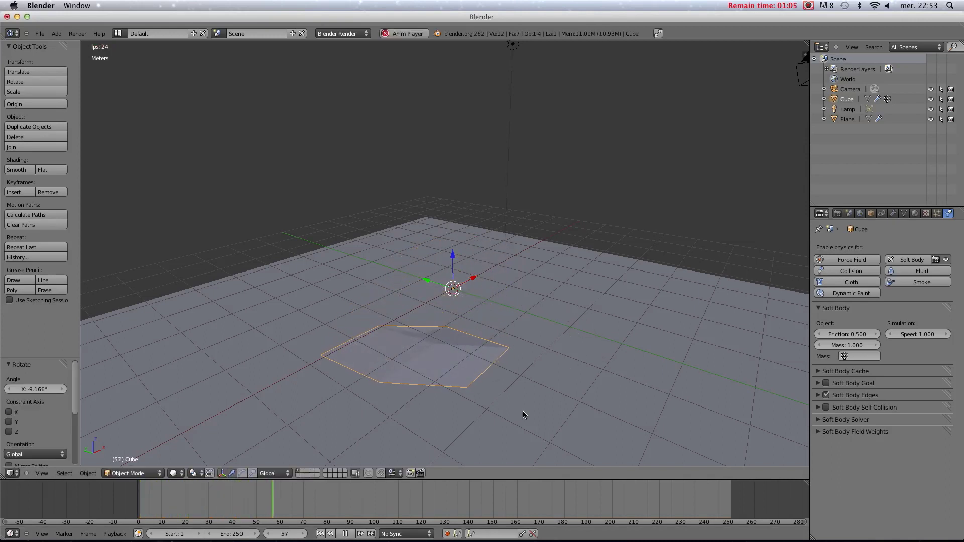
key("alt+a")
left_click_drag(242, 498, 138, 500)
key("ctrl+z")
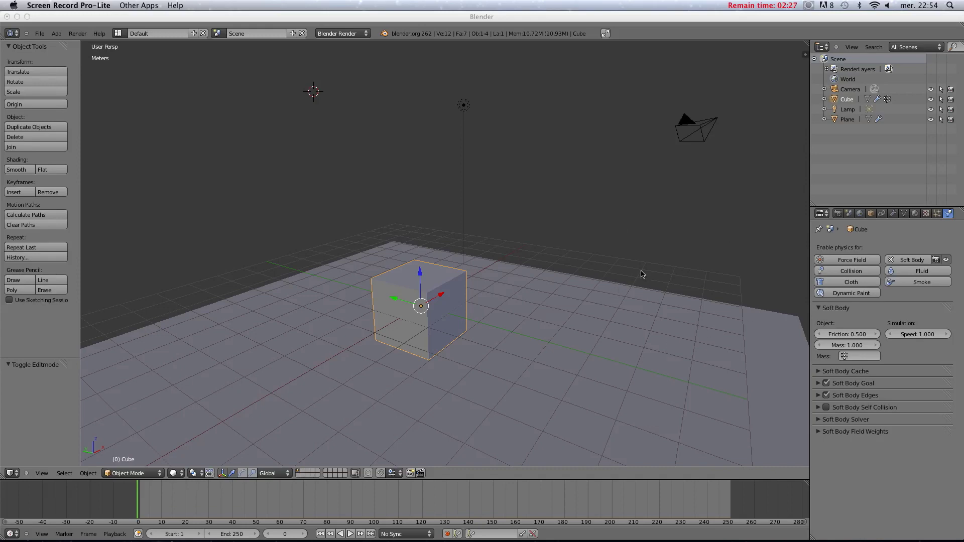
- Switch the render engine to Cycles Render and display the scene's render settings
middle_click_drag(665, 269, 537, 271)
scroll(519, 251, "up", 4)
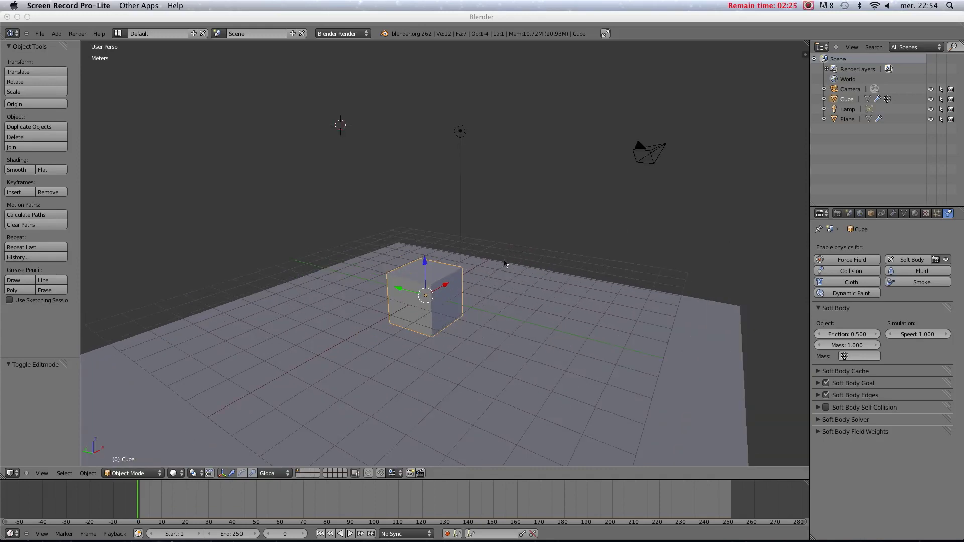
left_click(503, 260)
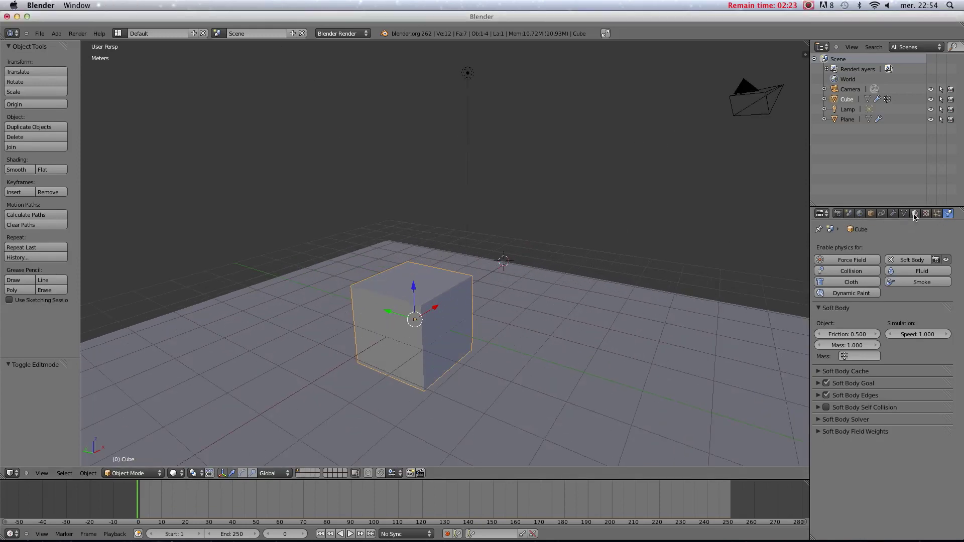
left_click(337, 33)
left_click(354, 67)
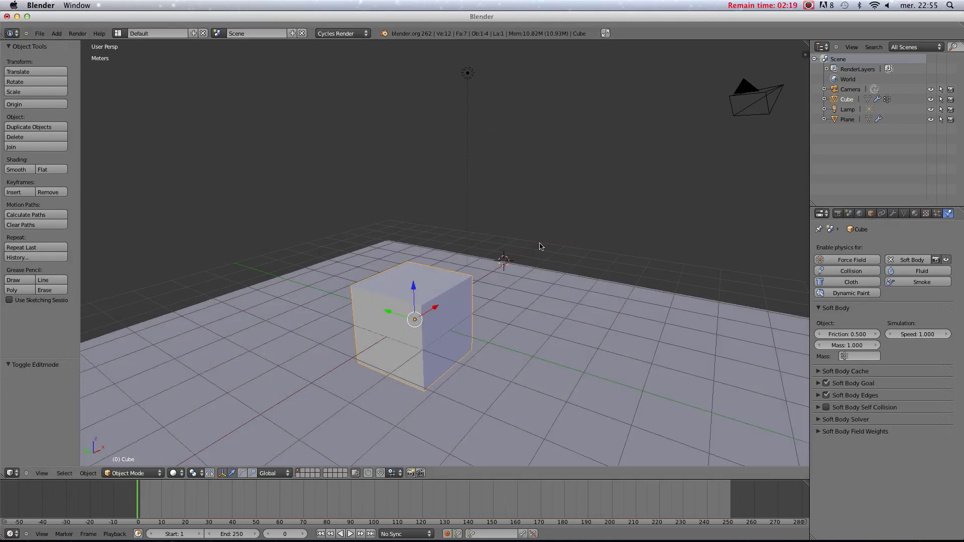
middle_click_drag(534, 296, 547, 251)
left_click(838, 213)
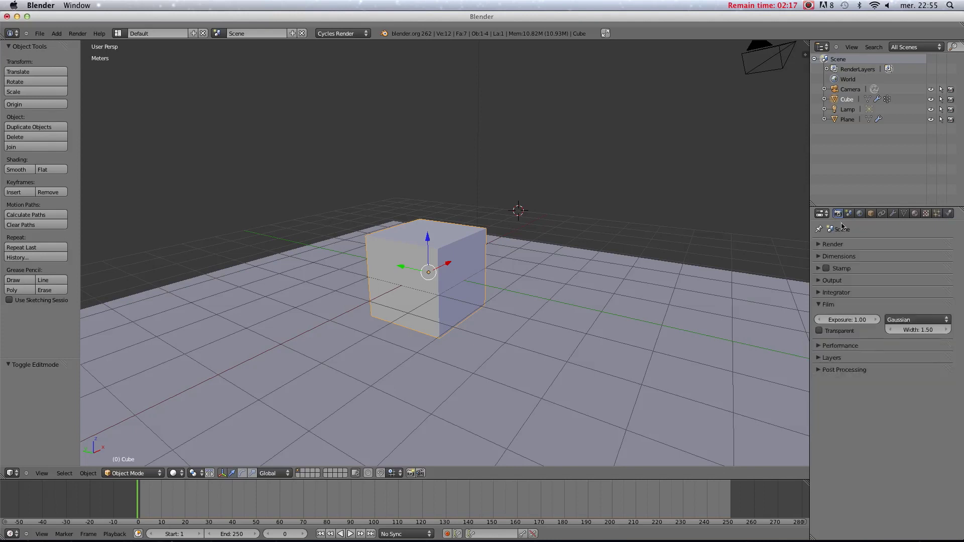
- Collapse the Film section and review the Render section's Feature Set and Display options
left_click(818, 304)
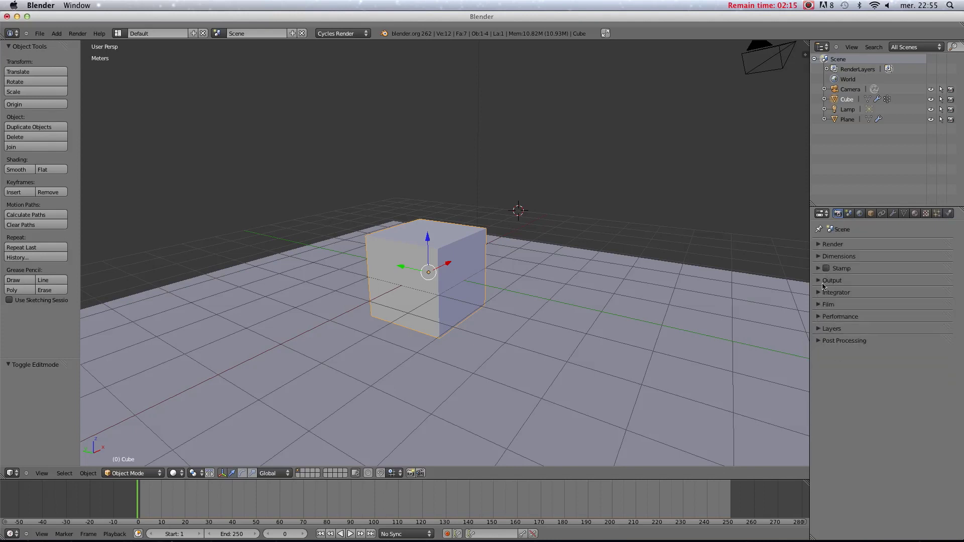
left_click(819, 245)
left_click(877, 285)
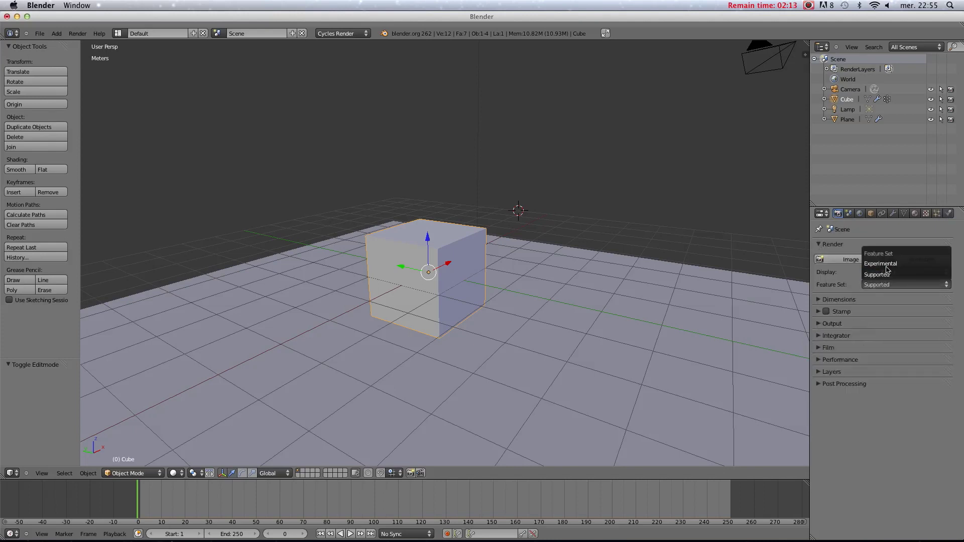
left_click(887, 271)
left_click(886, 285)
left_click(874, 272)
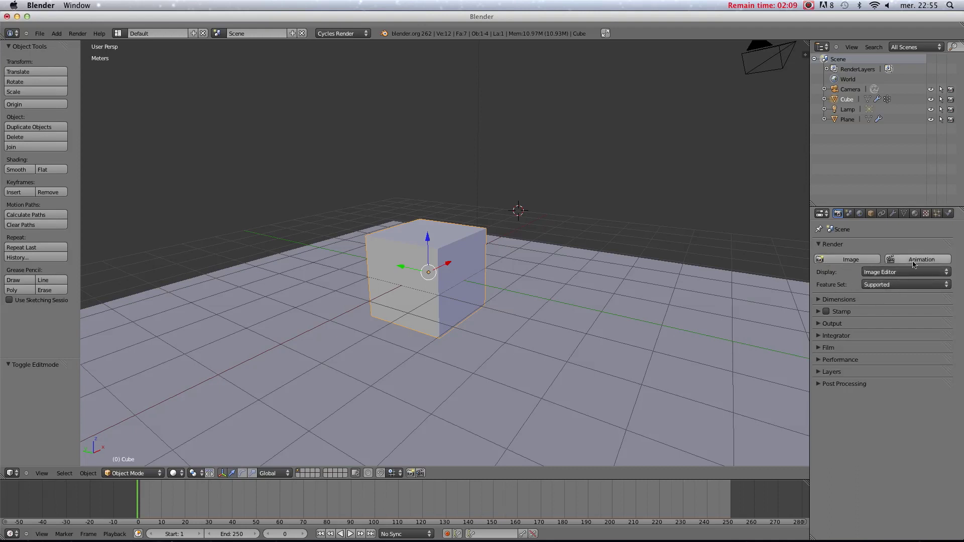
left_click(828, 245)
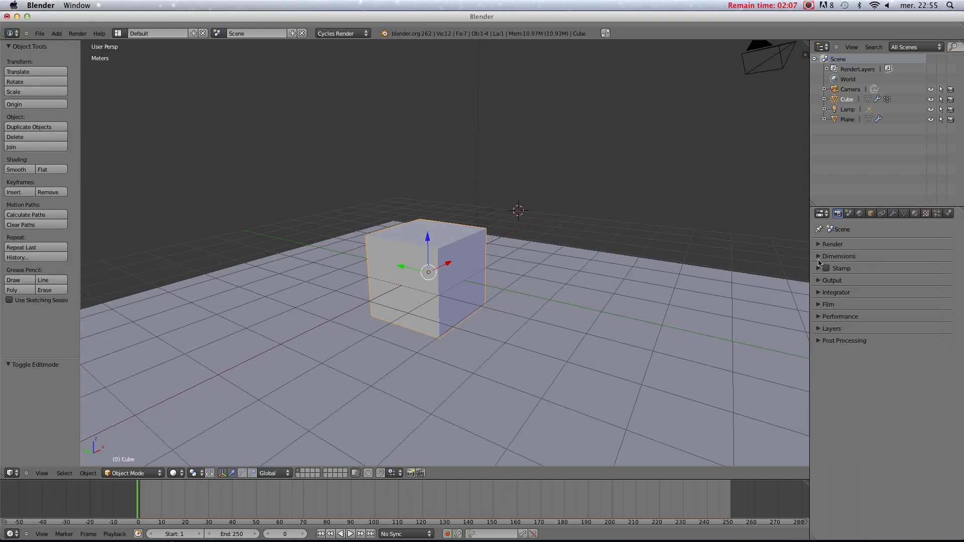
- Review the Dimensions, Stamp and Output render settings, collapsing each section after viewing it
left_click(819, 257)
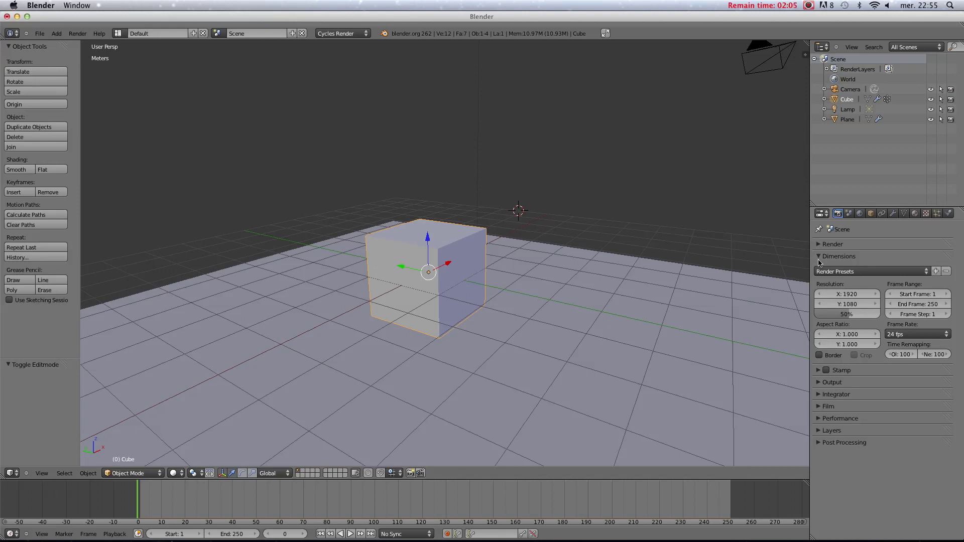
left_click(818, 257)
left_click(819, 268)
left_click(819, 268)
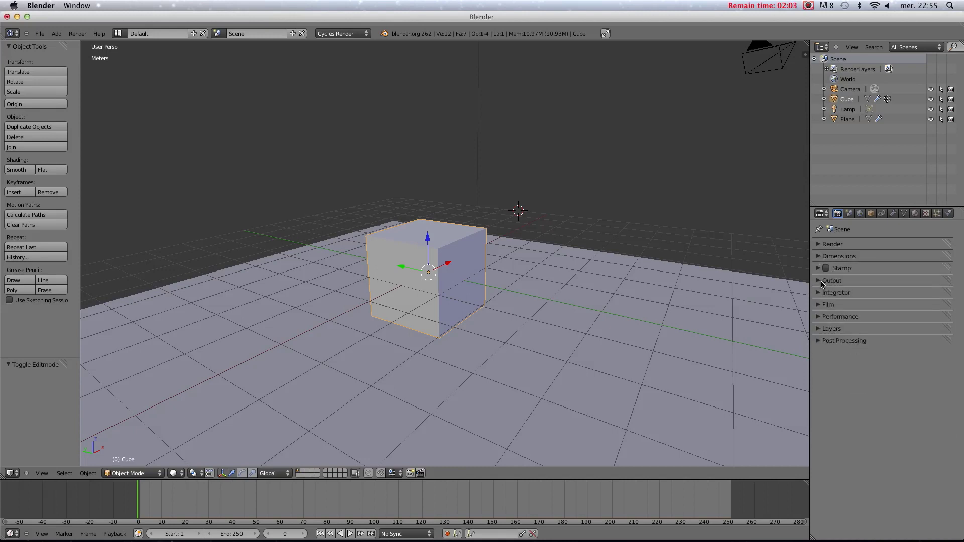
left_click(821, 281)
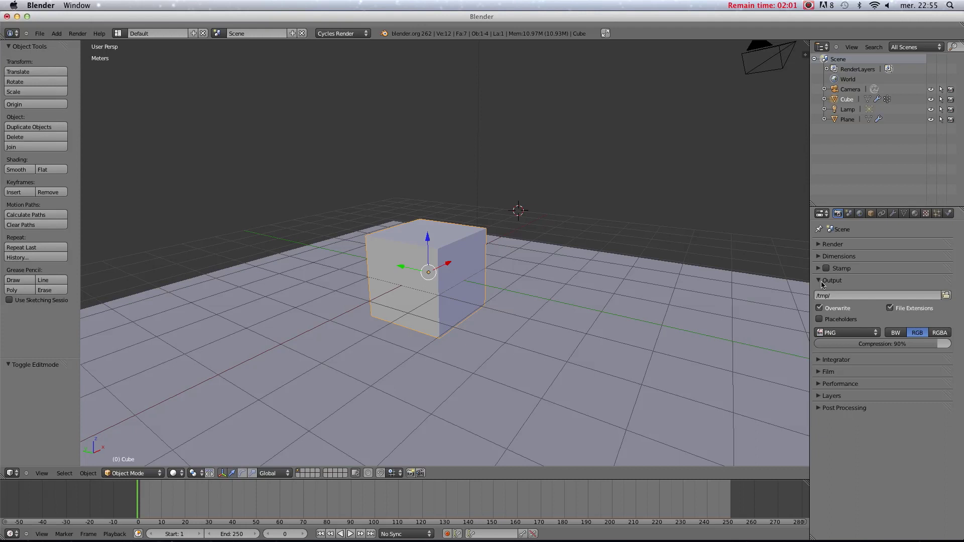
left_click(821, 282)
- Set the Integrator's render samples to 1
left_click(820, 292)
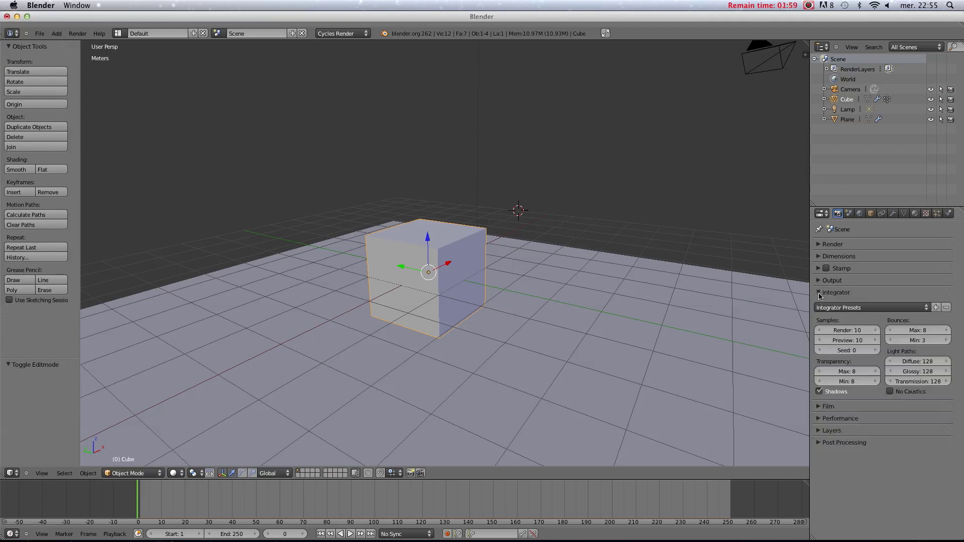
left_click(849, 330)
type("1")
key("Return")
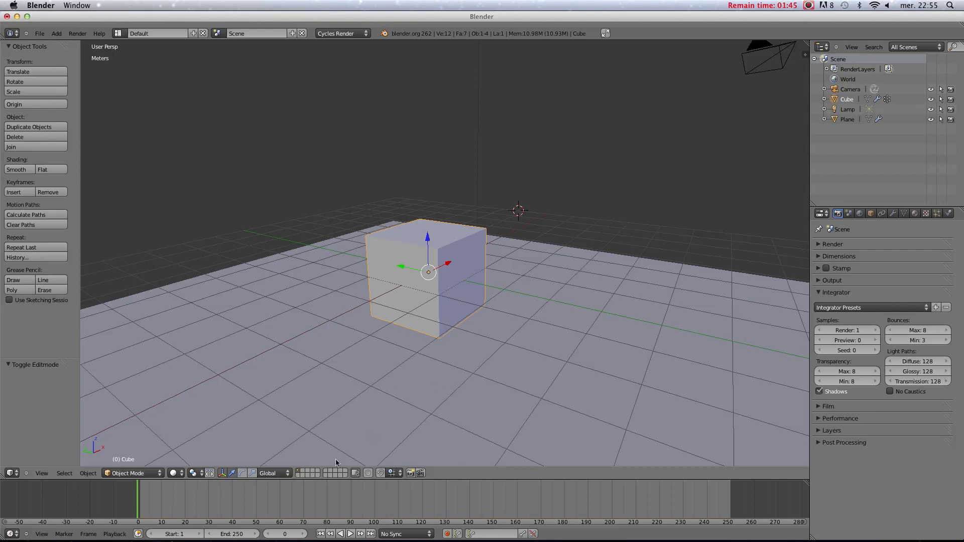
- Switch the viewport shading to Rendered and view the cube and plane from another angle
left_click(176, 473)
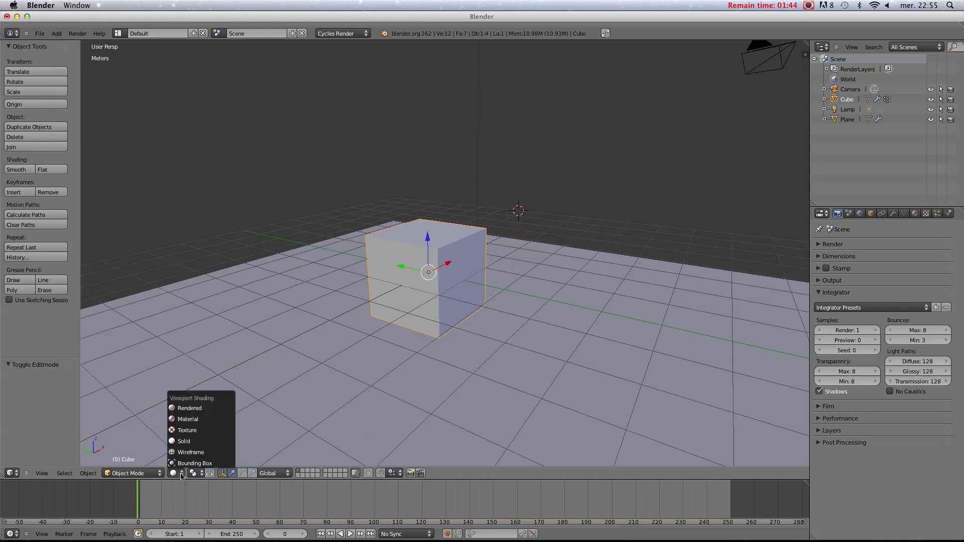
left_click(209, 411)
mouse_move(513, 366)
middle_mouse_down()
mouse_move(442, 383)
mouse_move(458, 367)
mouse_move(504, 370)
middle_mouse_up()
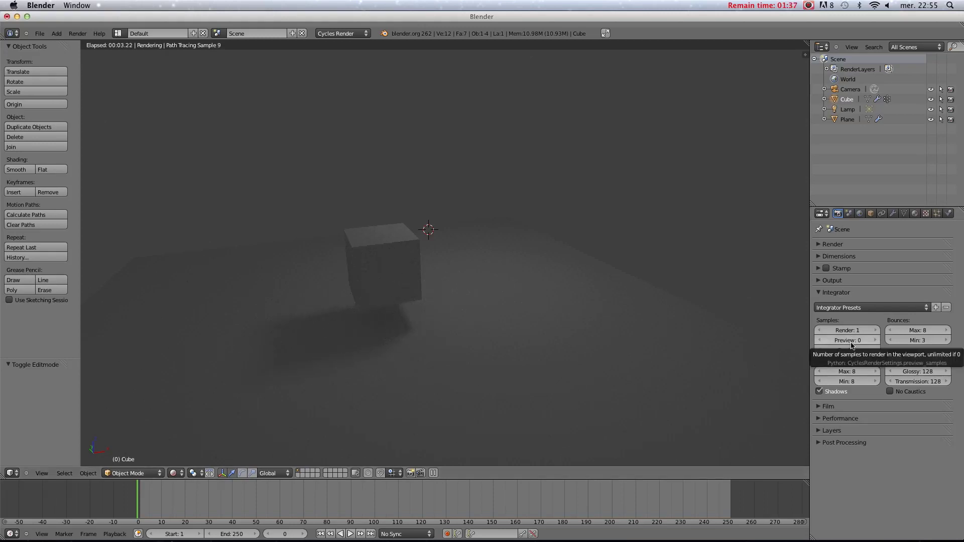
- Set the Integrator's render samples to 404 and toggle the transparency shadows off and back on
left_click_drag(851, 332, 873, 333)
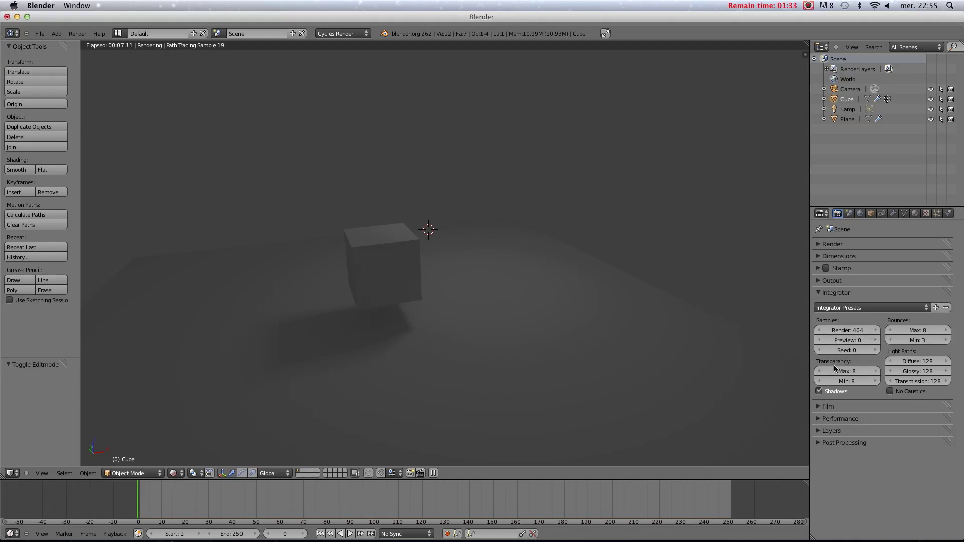
left_click(819, 391)
left_click(819, 391)
- Return the viewport shading to Solid and view the cube and plane from another angle
middle_click_drag(503, 300, 381, 370)
key("shift+z")
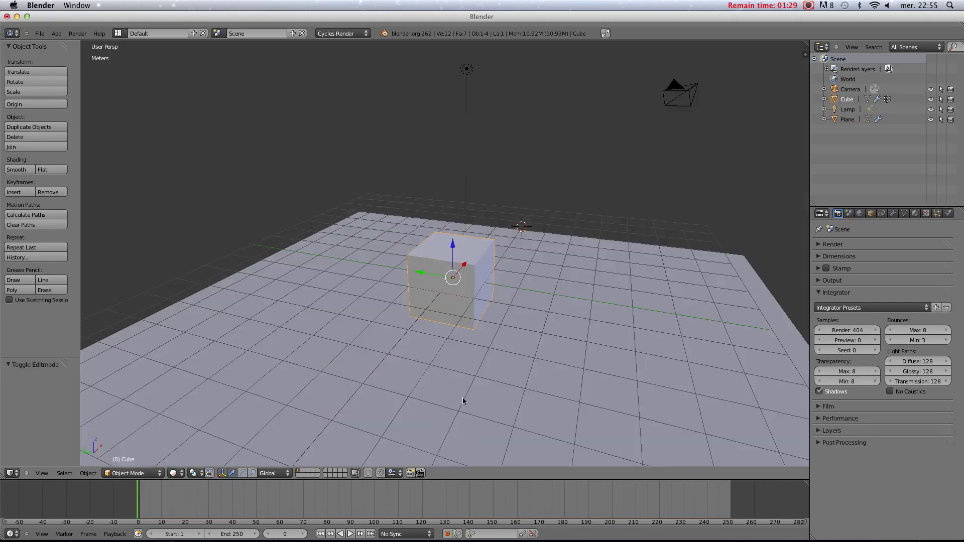
middle_click_drag(635, 350, 695, 351, "shift")
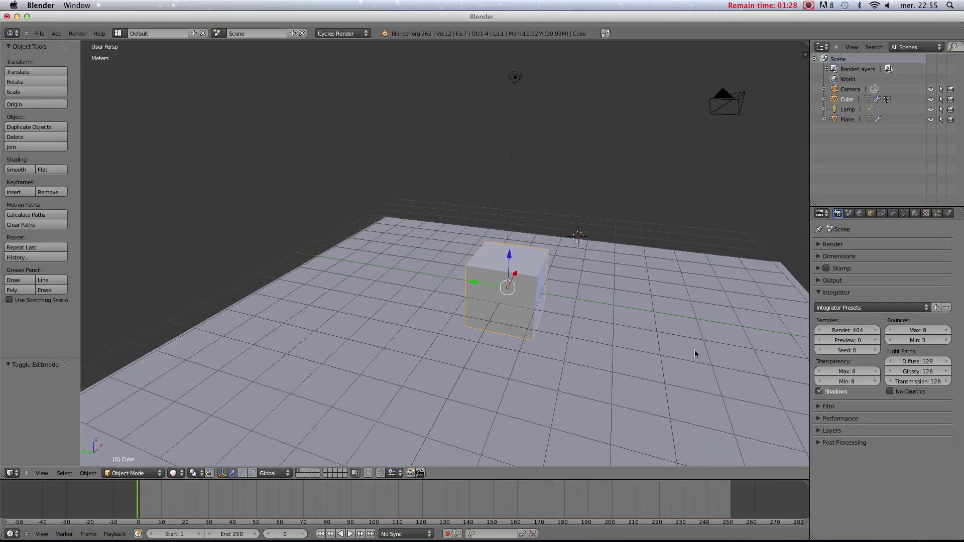
- Collapse the Integrator section and go through the remaining Film, Performance, Layers and Post Processing render sections
left_click(824, 293)
left_click(817, 307)
left_click(817, 307)
left_click(817, 318)
left_click(817, 318)
left_click(817, 330)
left_click(818, 329)
left_click(818, 340)
left_click(818, 340)
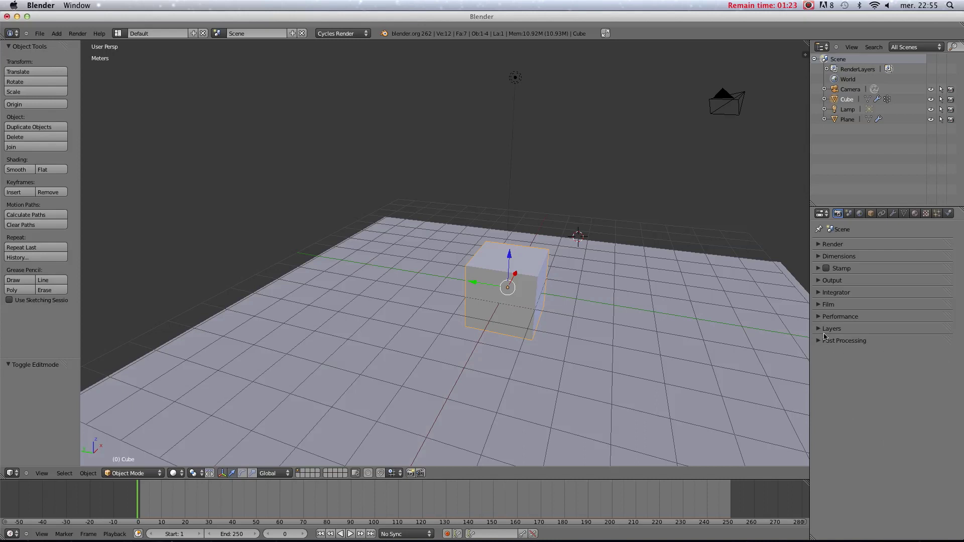
- Review the scene and world properties, followed by the cube's object, constraint, modifier and mesh data properties
left_click(849, 214)
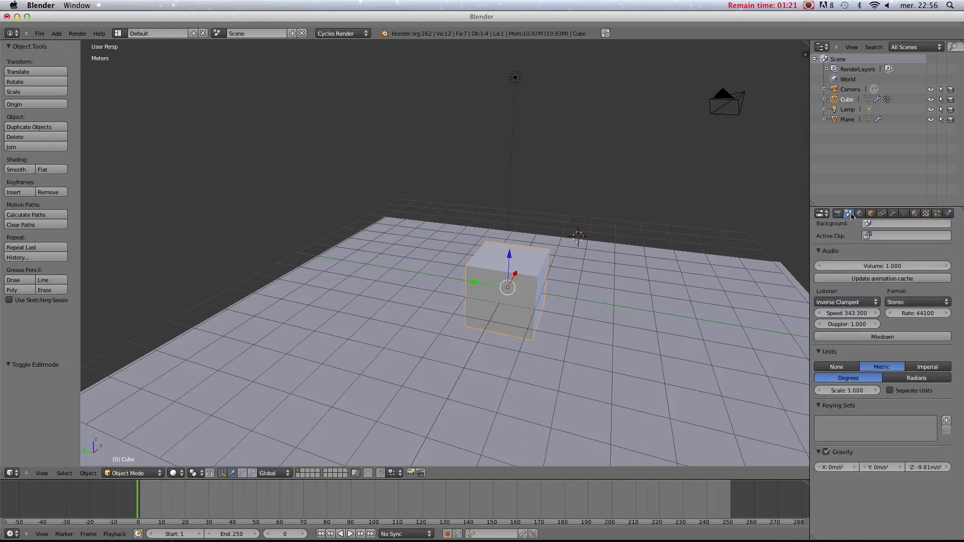
left_click(859, 214)
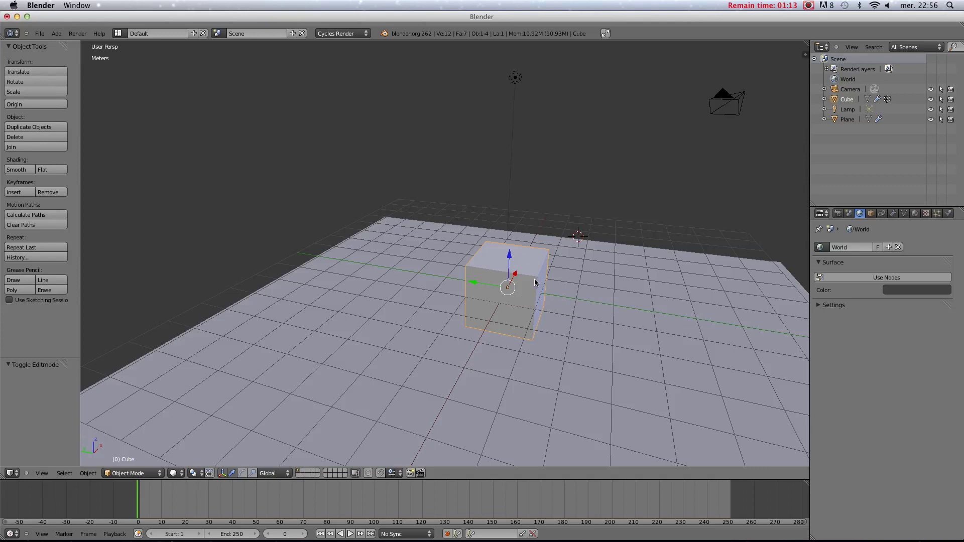
middle_click_drag(501, 309, 481, 320)
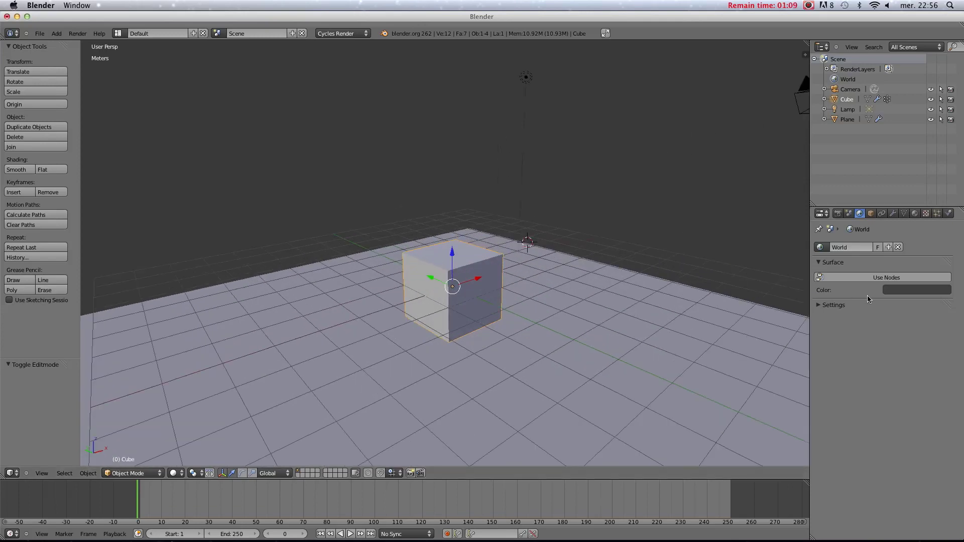
left_click(870, 214)
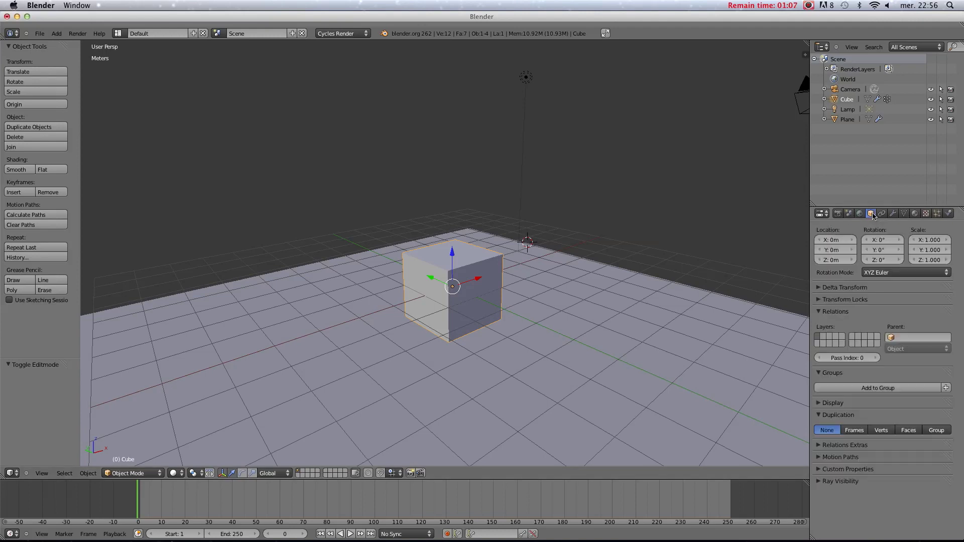
left_click(882, 213)
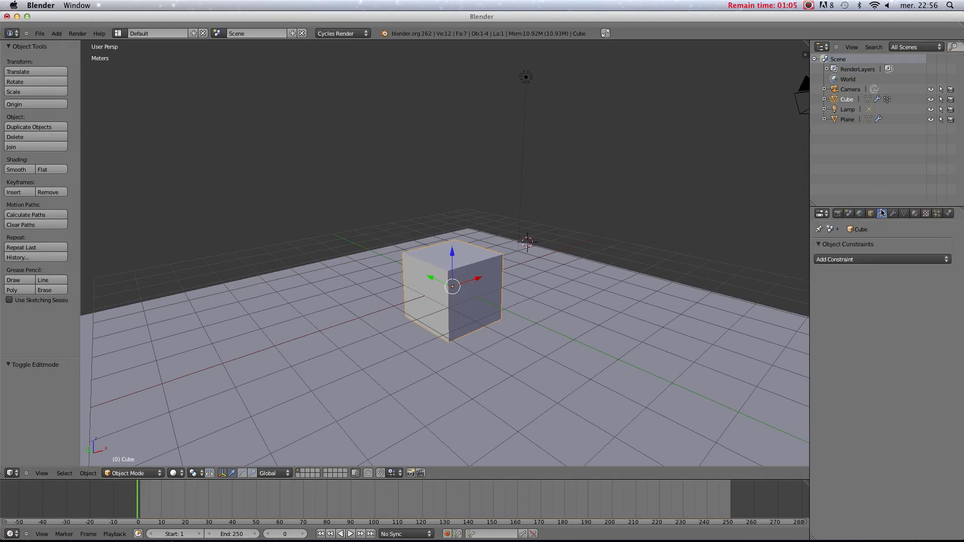
left_click(893, 214)
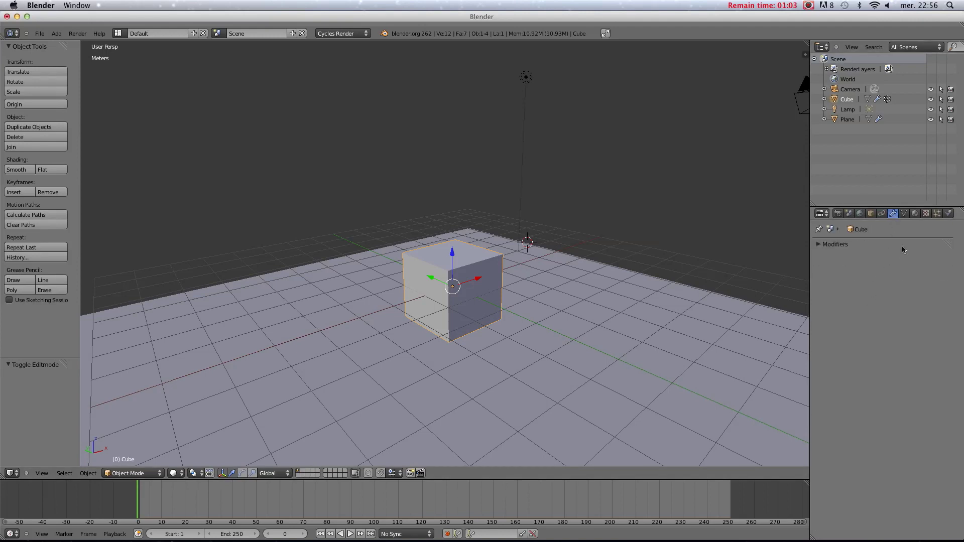
left_click(904, 214)
- Enable nodes on the cube's material and set its surface shader to Glass BSDF
left_click(914, 214)
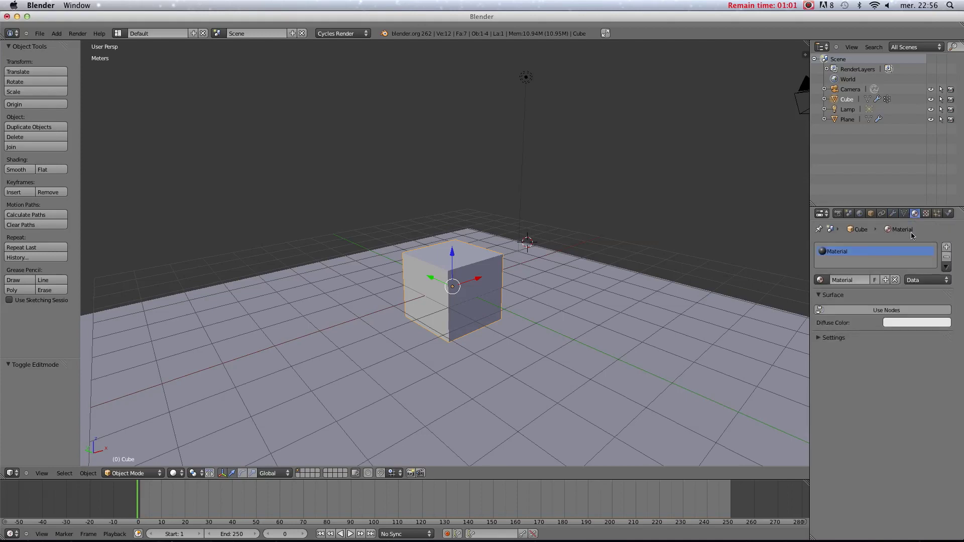
left_click(880, 310)
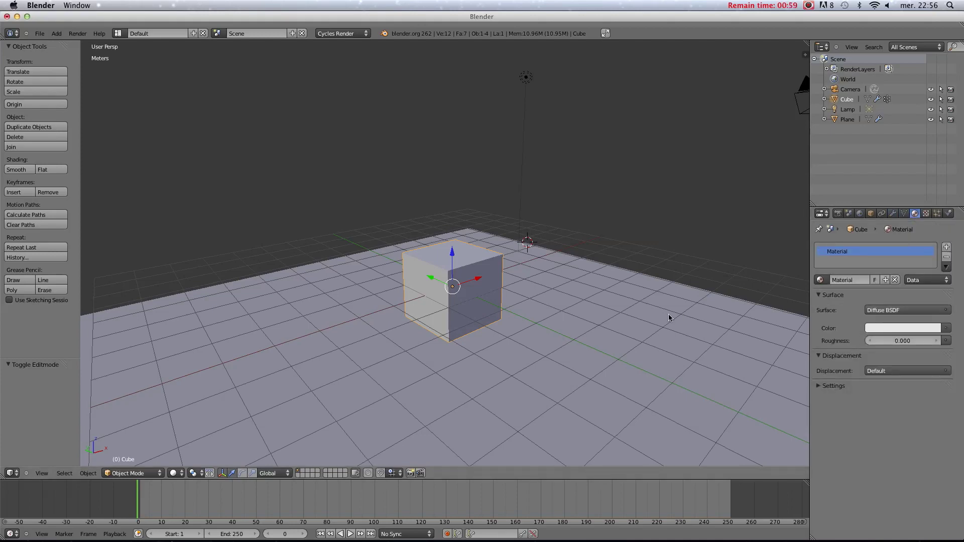
scroll(658, 317, "up", 3)
scroll(648, 320, "up", 1)
scroll(583, 322, "down", 2)
middle_click_drag(583, 322, 640, 273, "shift")
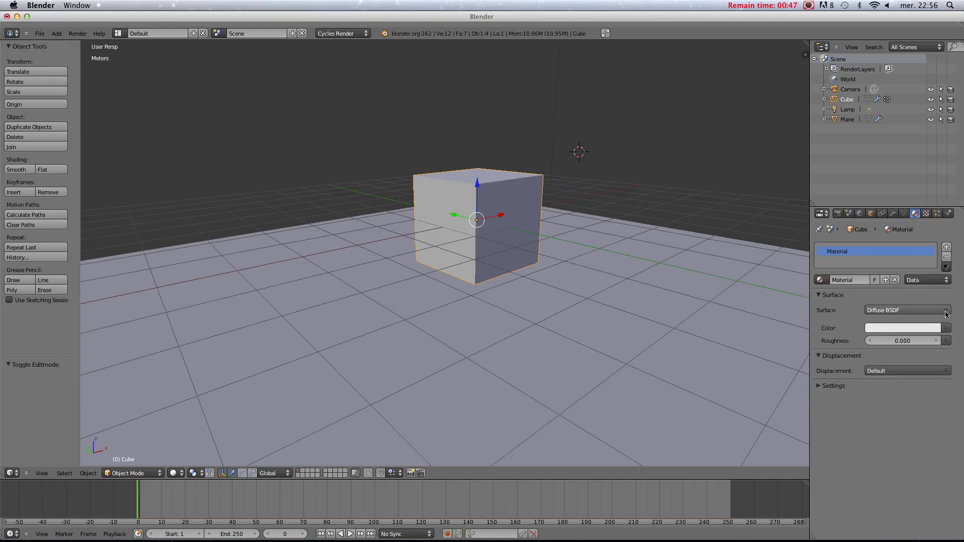
middle_click_drag(579, 300, 763, 309)
left_click(889, 311)
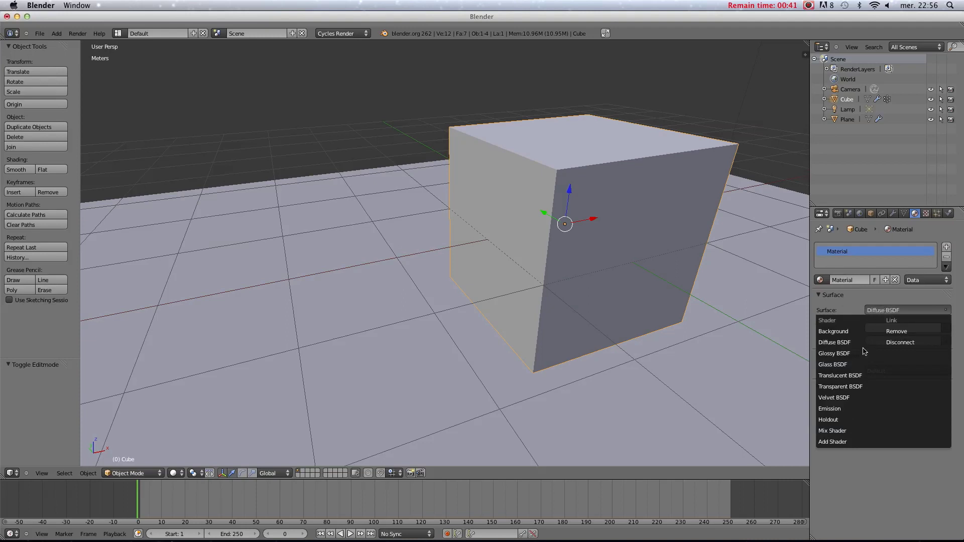
left_click(851, 364)
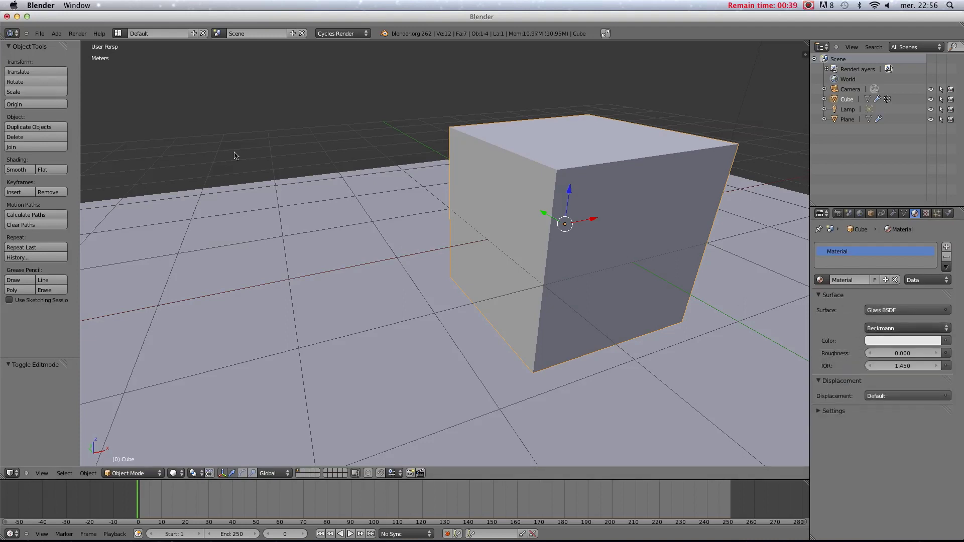
- Preview the glass cube with Rendered viewport shading and examine it from several angles and distances
left_click(174, 473)
left_click(195, 419)
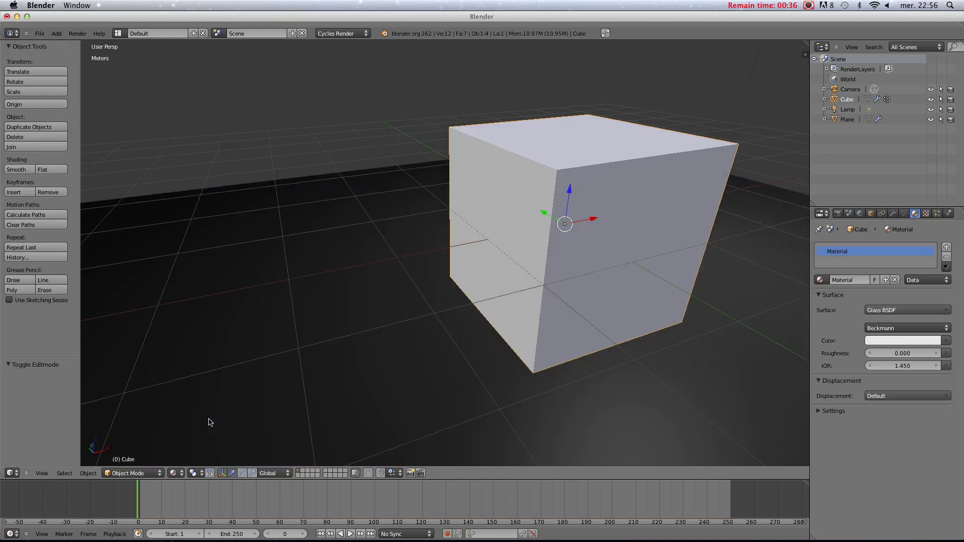
left_click(186, 478)
left_click(195, 406)
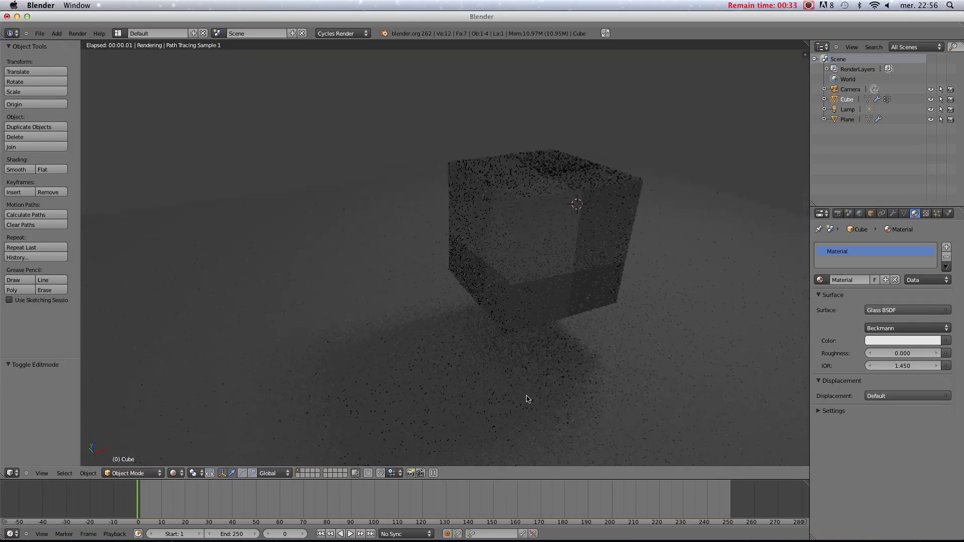
scroll(526, 395, "down", 3)
middle_click_drag(527, 396, 527, 404)
scroll(528, 403, "up", 4)
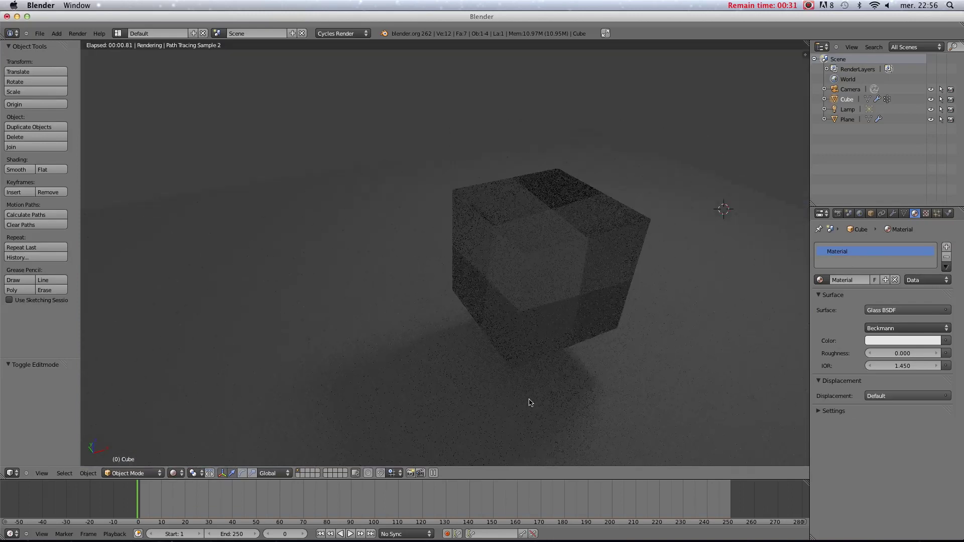
scroll(558, 369, "up", 2)
mouse_move(555, 370)
middle_mouse_down()
mouse_move(510, 366)
mouse_move(562, 370)
mouse_move(551, 361)
middle_mouse_up()
scroll(510, 366, "down", 3)
scroll(563, 369, "up", 5)
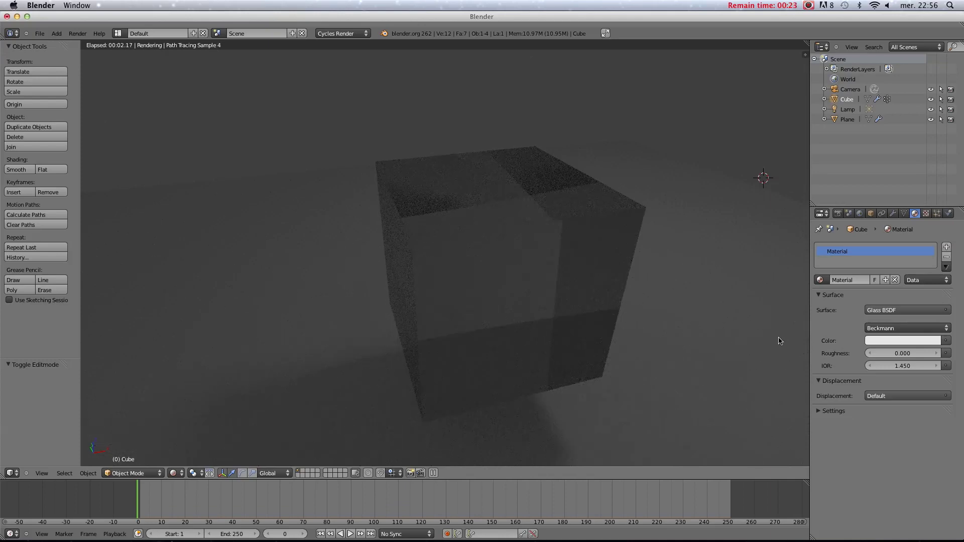
middle_click_drag(725, 319, 695, 328)
- Collapse the material's Surface section and switch the viewport shading back to Solid
left_click(908, 310)
left_click(833, 295)
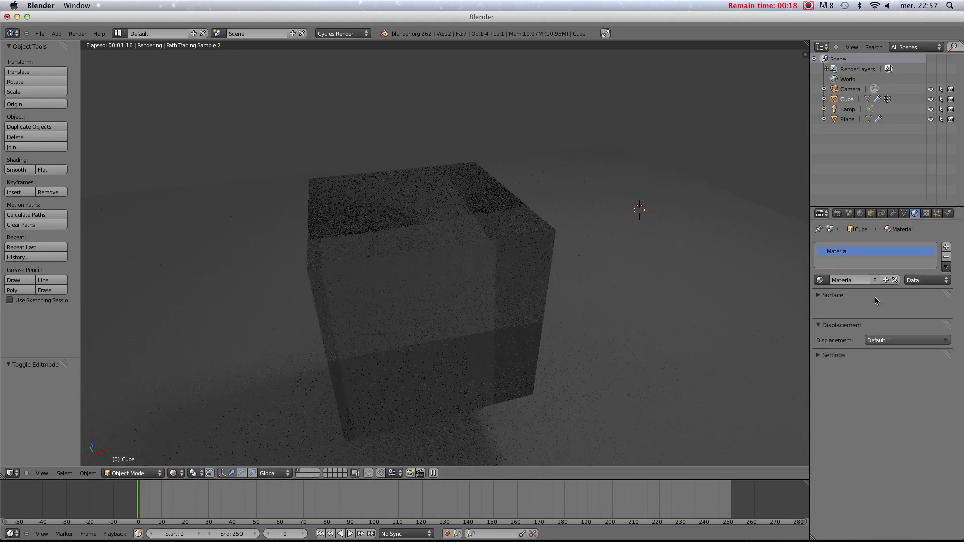
left_click(173, 473)
left_click(193, 441)
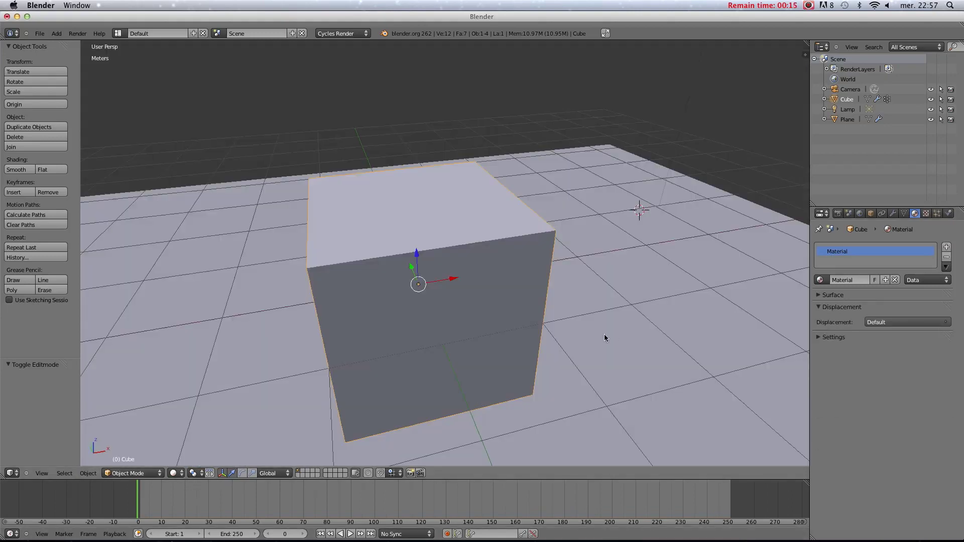
middle_click_drag(693, 312, 663, 325, "shift")
middle_click_drag(576, 350, 611, 345)
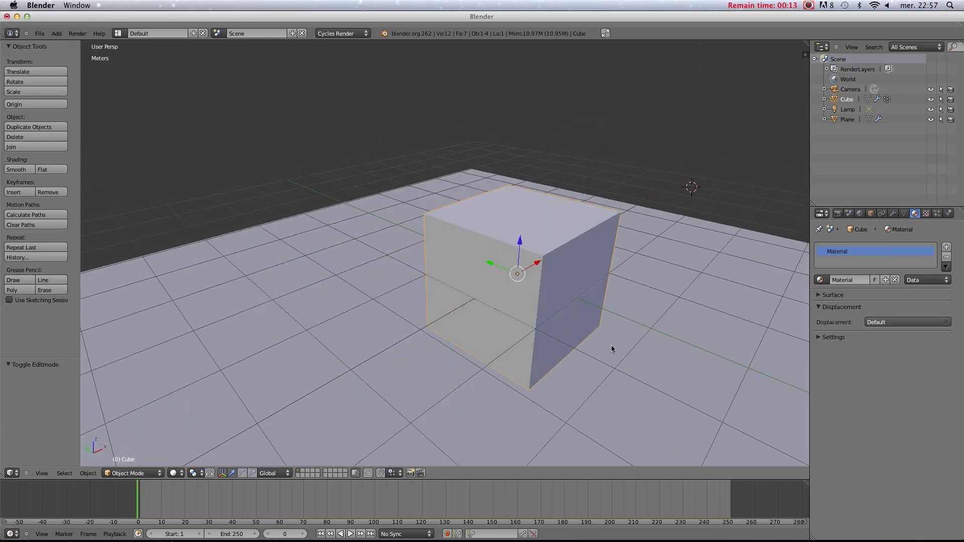
- Look at the texture properties, then expand the cube material's Surface section and examine its shader and color inputs
left_click(925, 213)
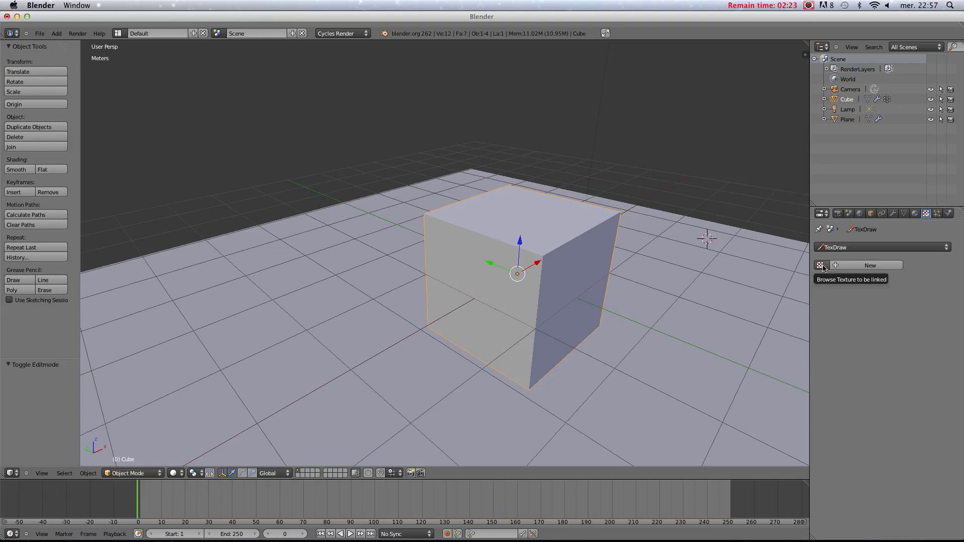
left_click(914, 215)
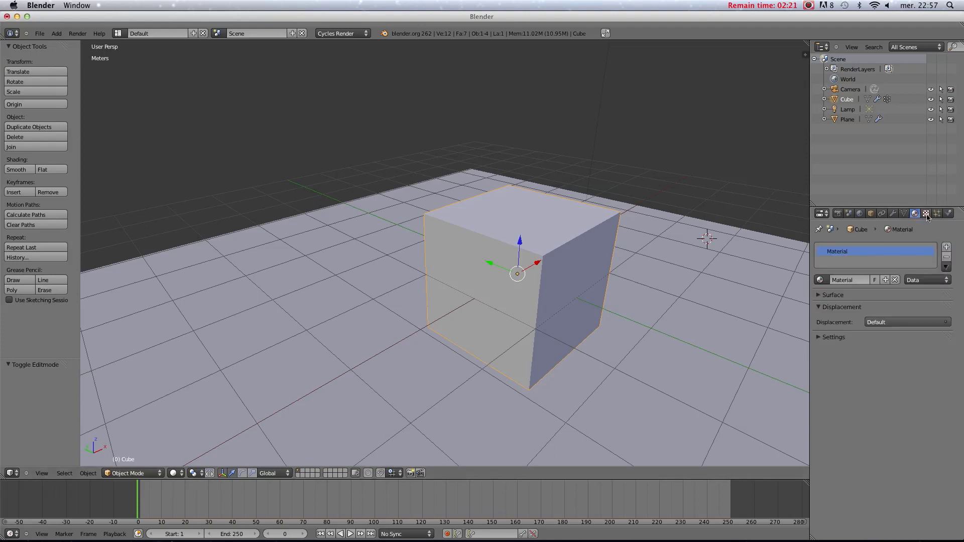
left_click(831, 295)
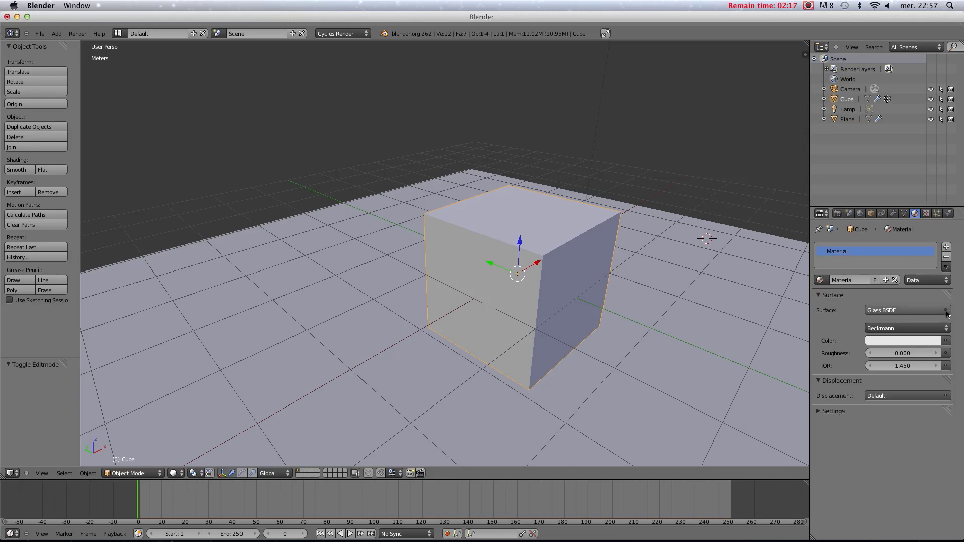
left_click(946, 311)
left_click(892, 299)
left_click(892, 300)
left_click(945, 342)
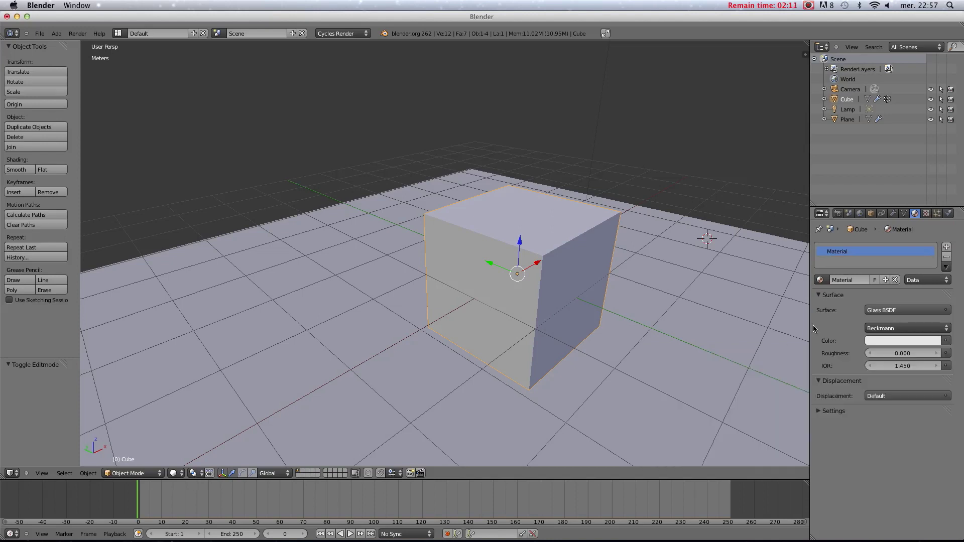
- Compare the texture and material properties, then review the cube's particle and physics properties
left_click(925, 214)
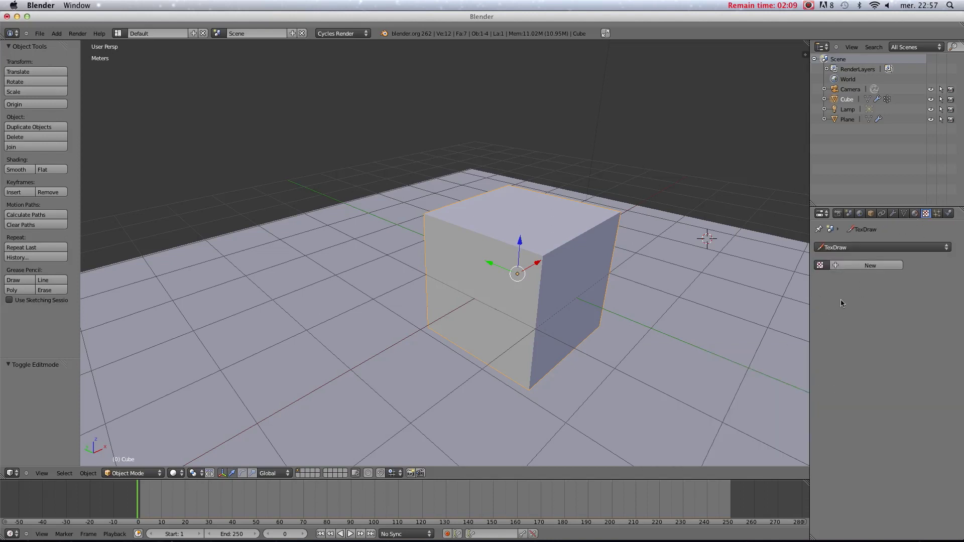
left_click(915, 213)
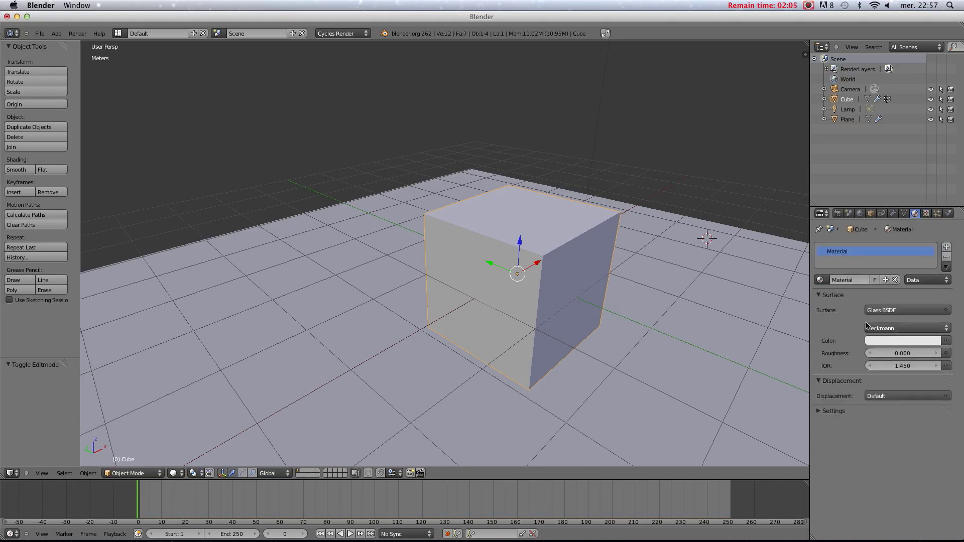
left_click(927, 215)
left_click(937, 215)
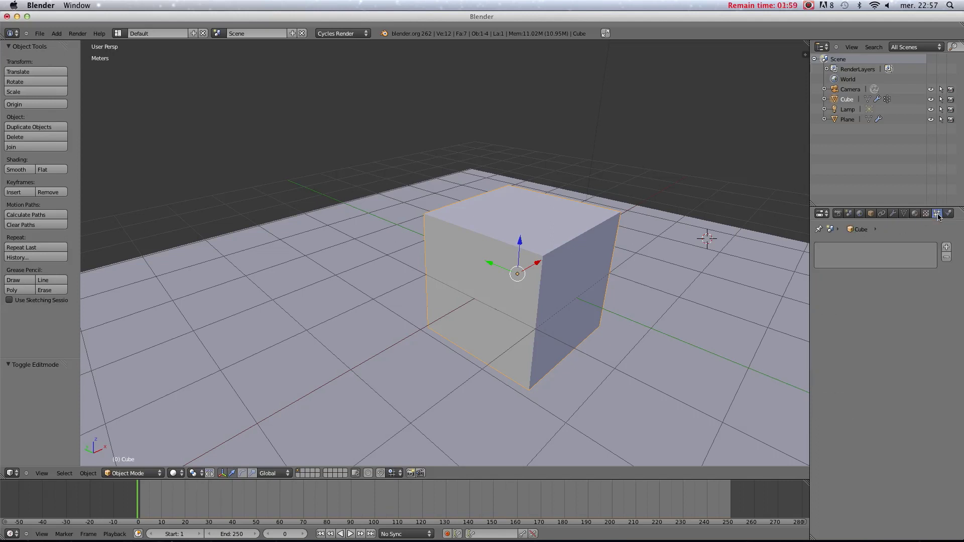
left_click(947, 214)
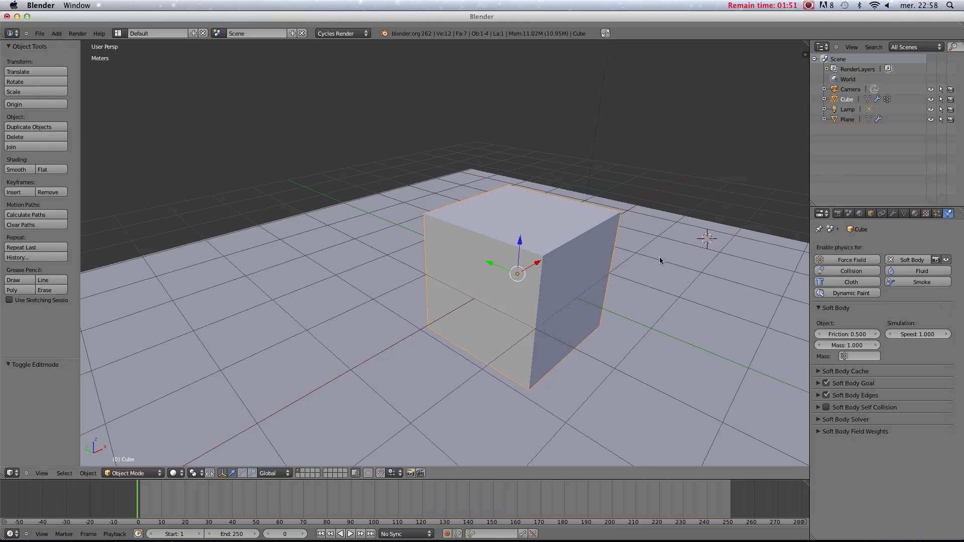
middle_click_drag(624, 266, 724, 275)
middle_click_drag(629, 257, 540, 281)
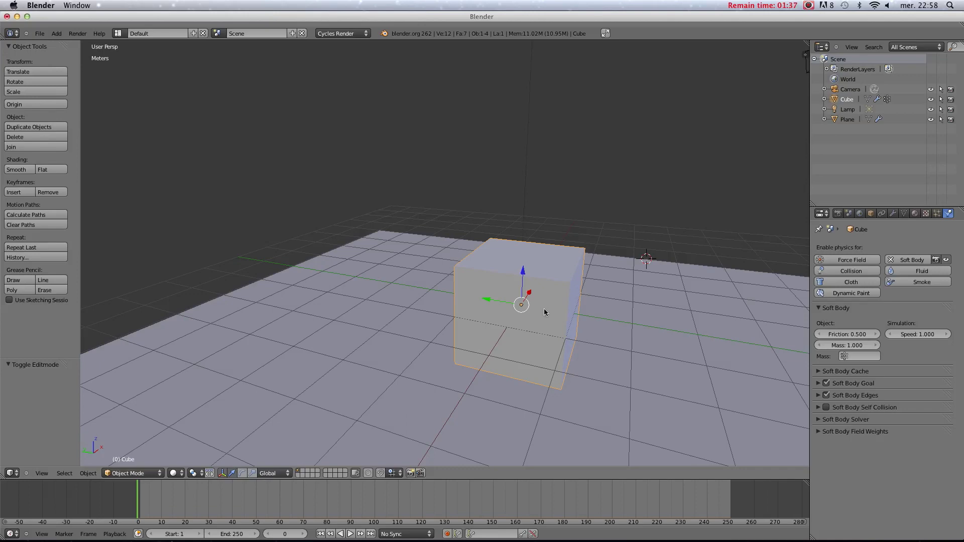
mouse_move(548, 306)
middle_mouse_down()
mouse_move(489, 298)
mouse_move(562, 305)
mouse_move(537, 294)
middle_mouse_up()
scroll(562, 305, "up", 3)
scroll(563, 308, "down", 4)
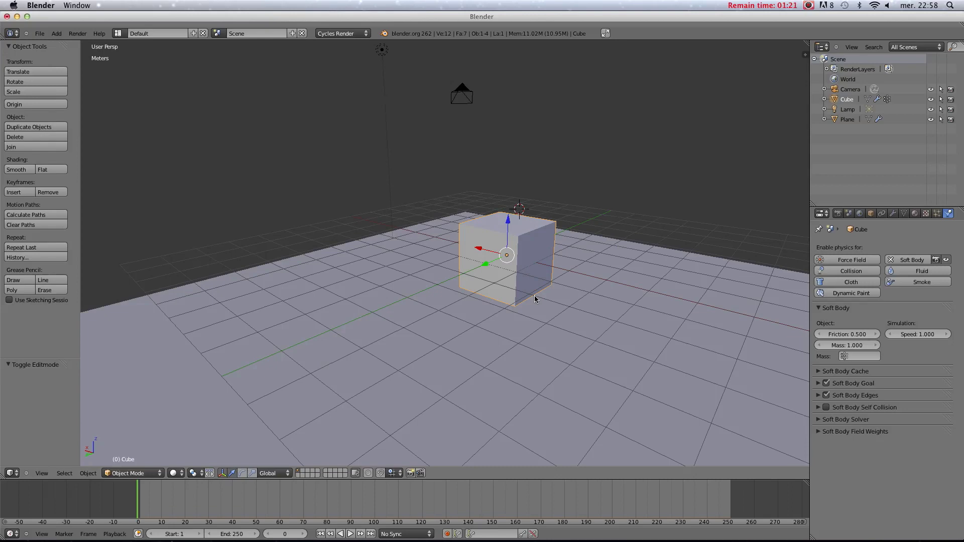
scroll(535, 296, "up", 2)
middle_click_drag(540, 296, 500, 306, "shift")
scroll(345, 302, "up", 1)
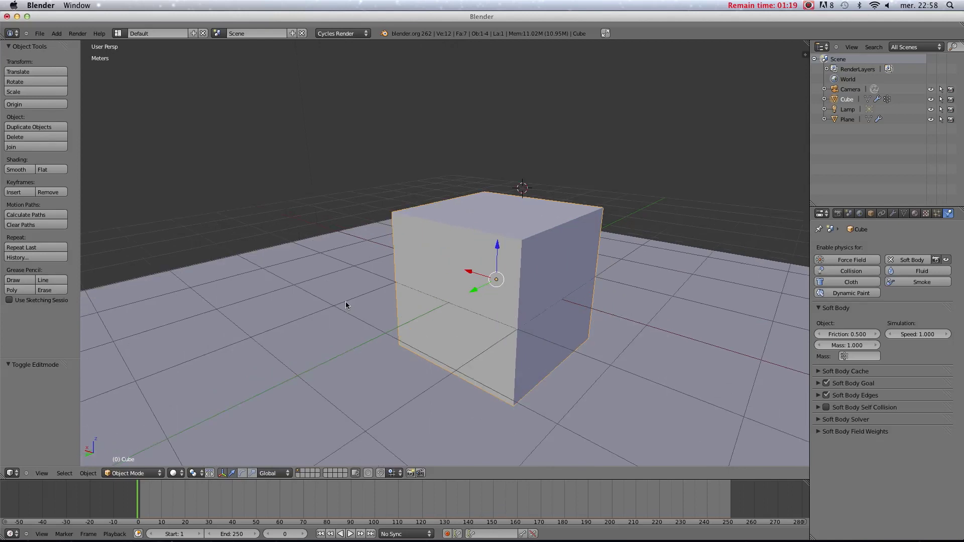